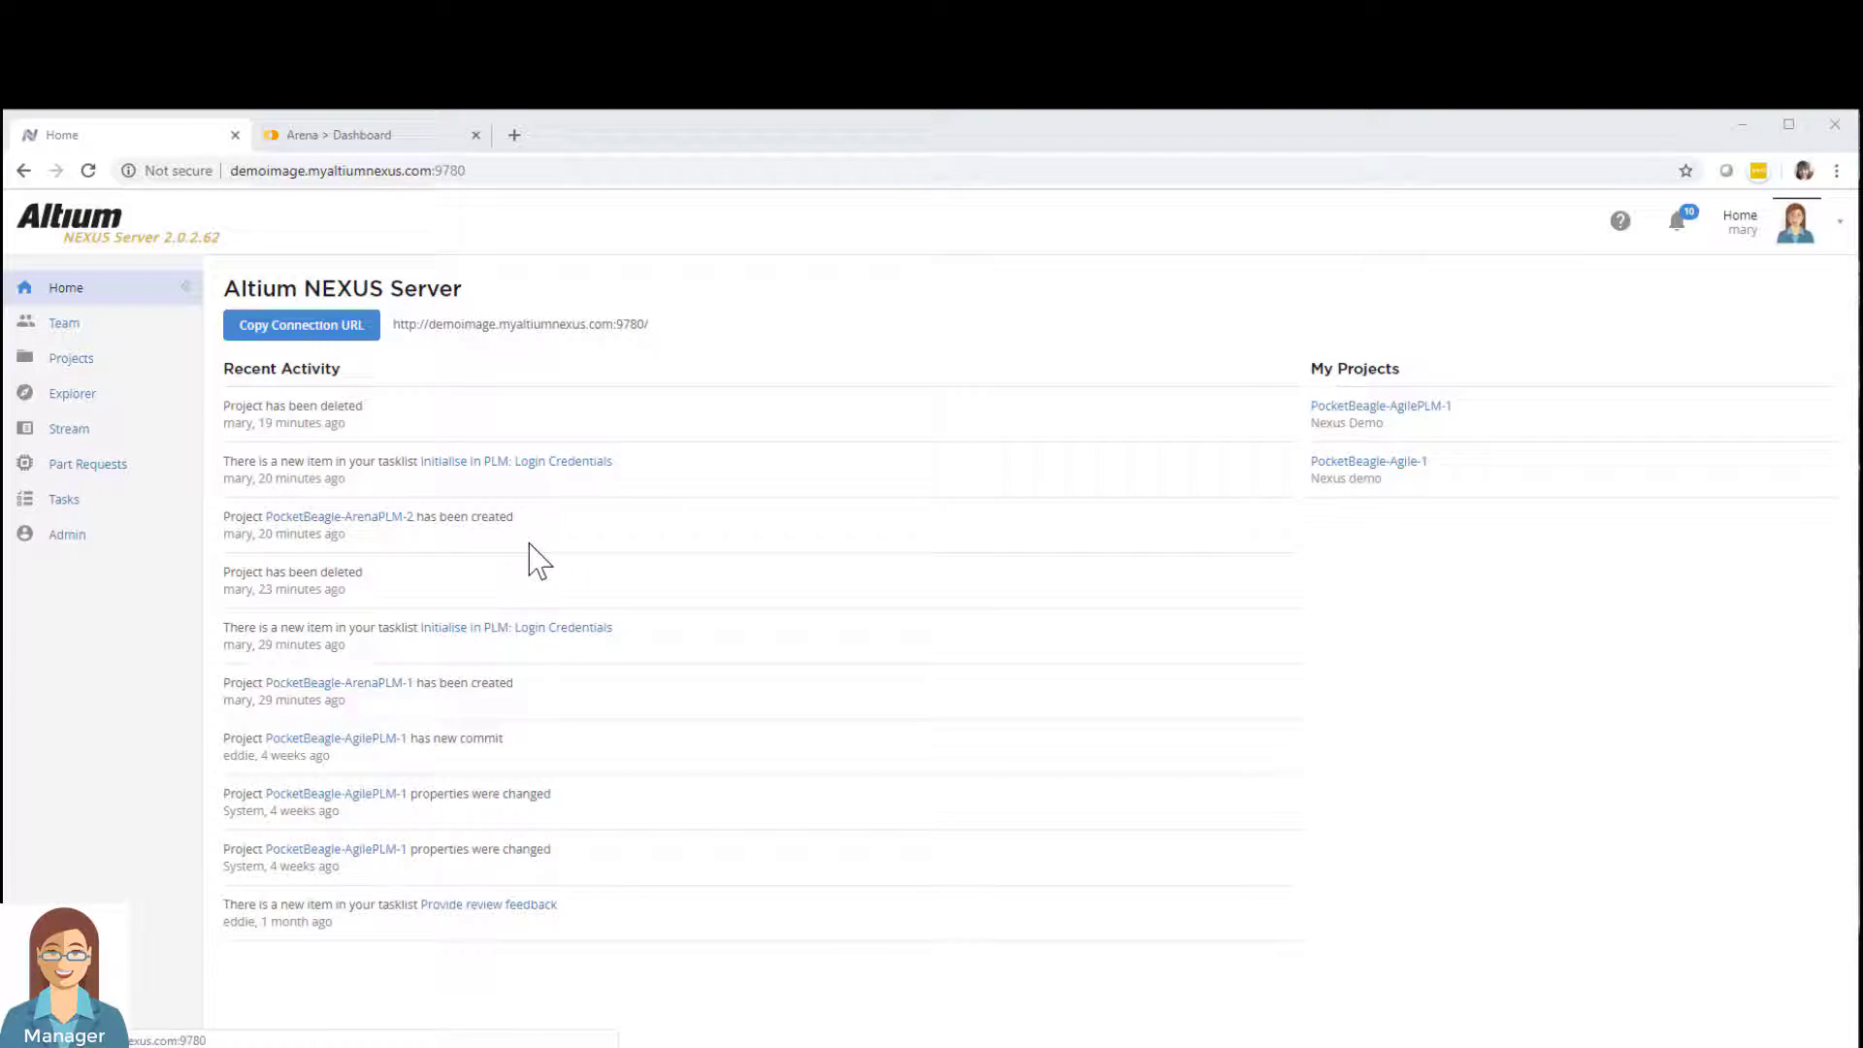
Step: Start a PLM-structured server project named PocketBeagle-ArenaPLM-1 with description 'Nexus Demo'
click(68, 358)
click(1830, 283)
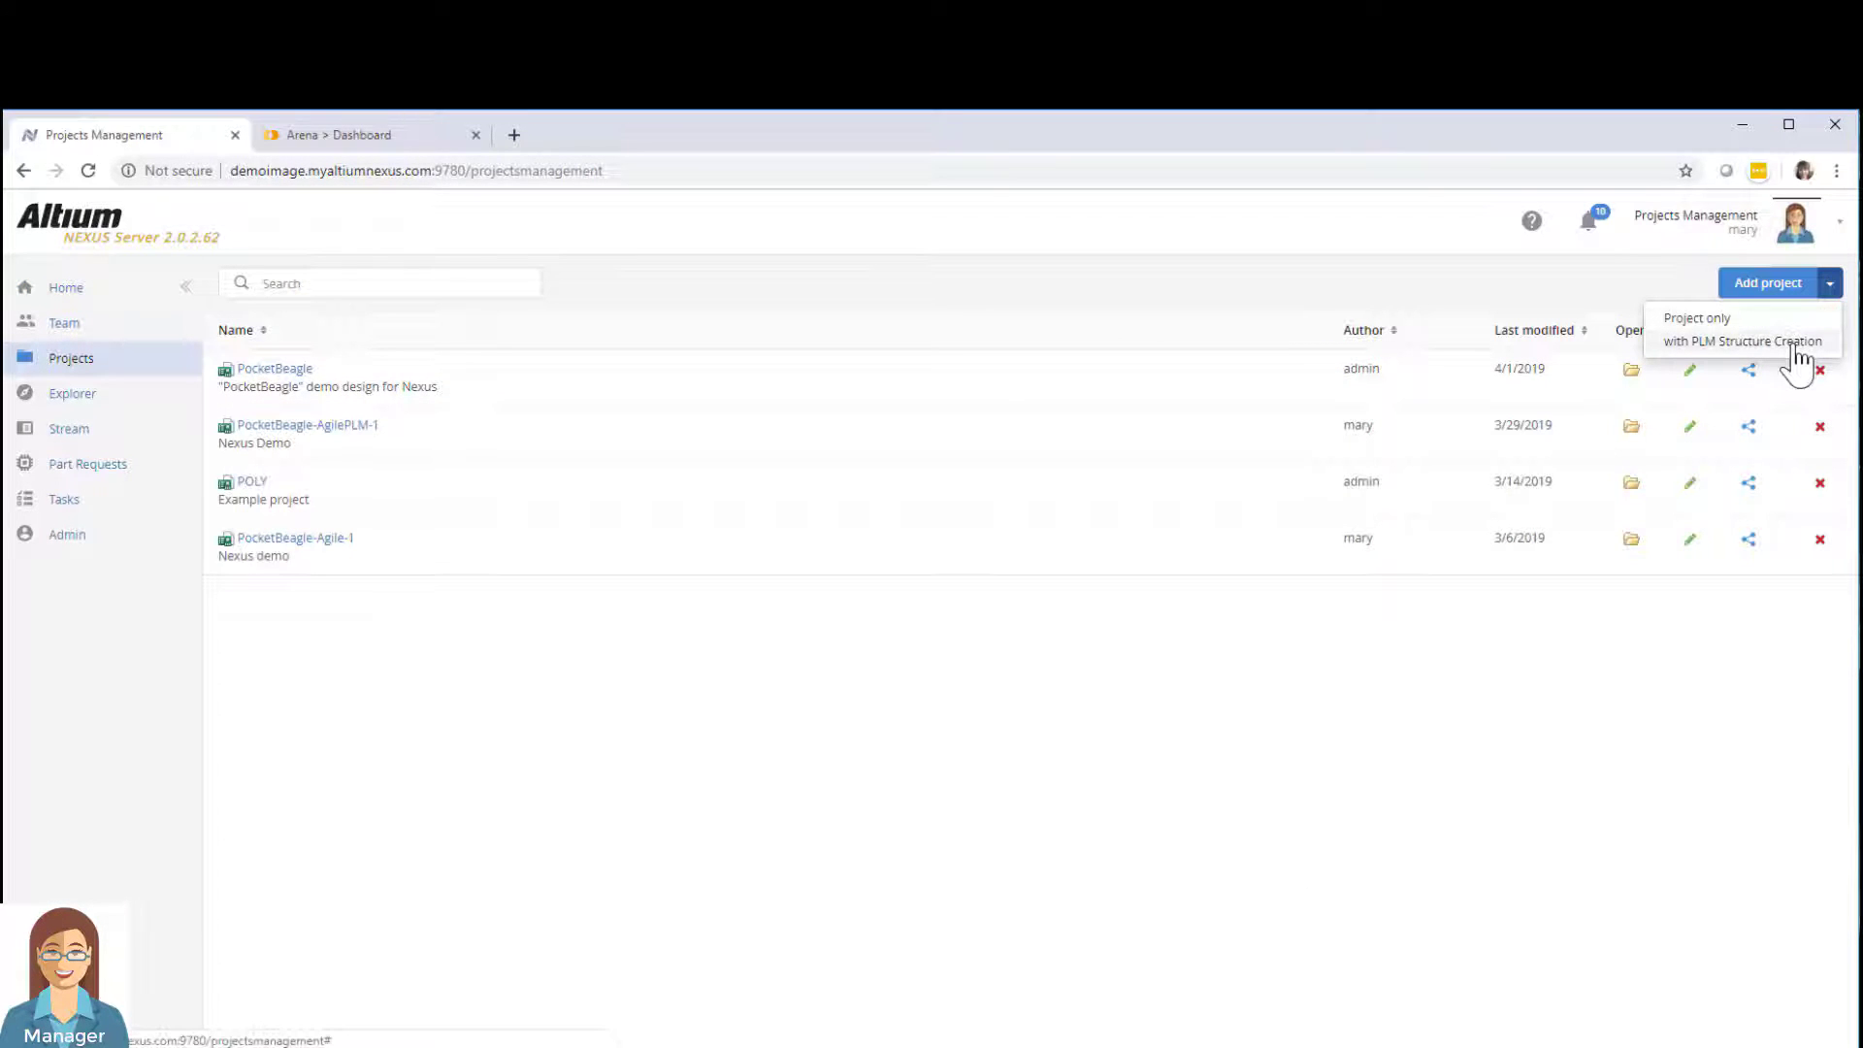
click(1795, 349)
text(PocketBeagle-ArenaPLM-1)
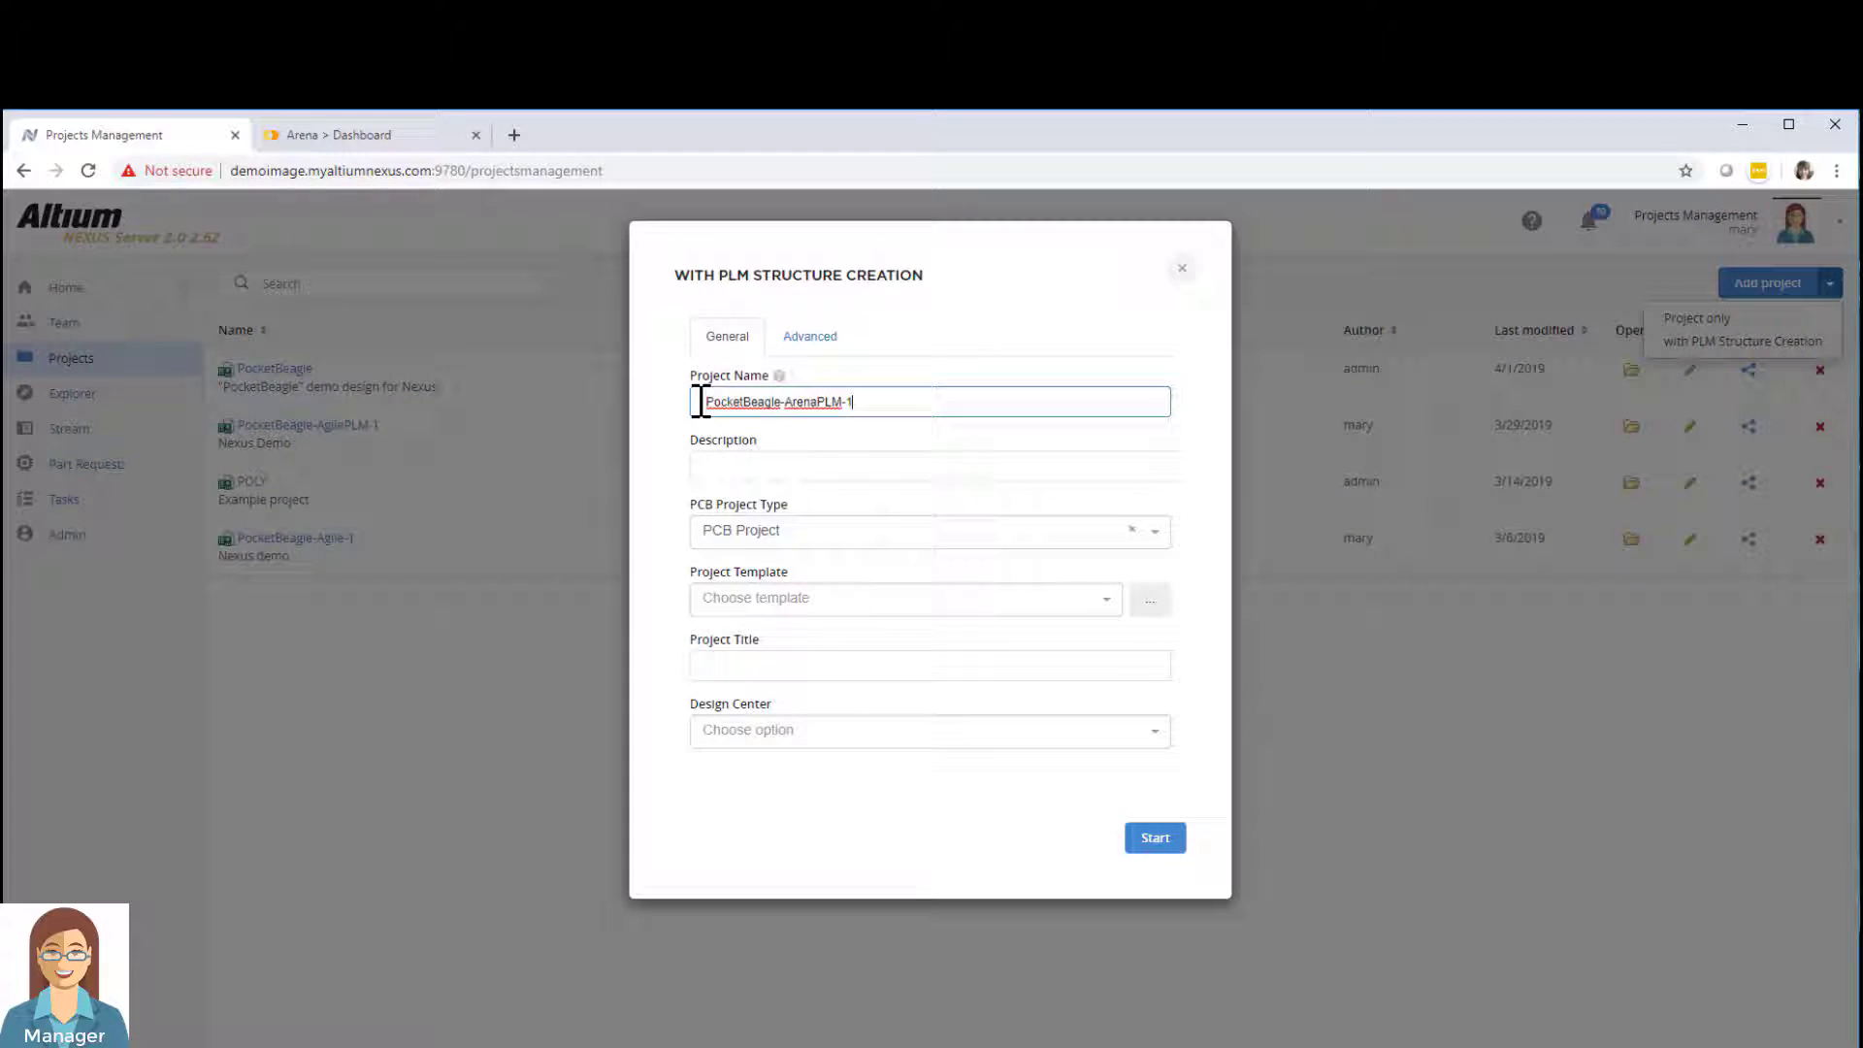
click(728, 468)
text(Nexus Demo)
Step: Use the Default PCB Project (v. 11) template, title 'PocketBeagle Nexus Demo', Boston design center, and start creation
click(743, 601)
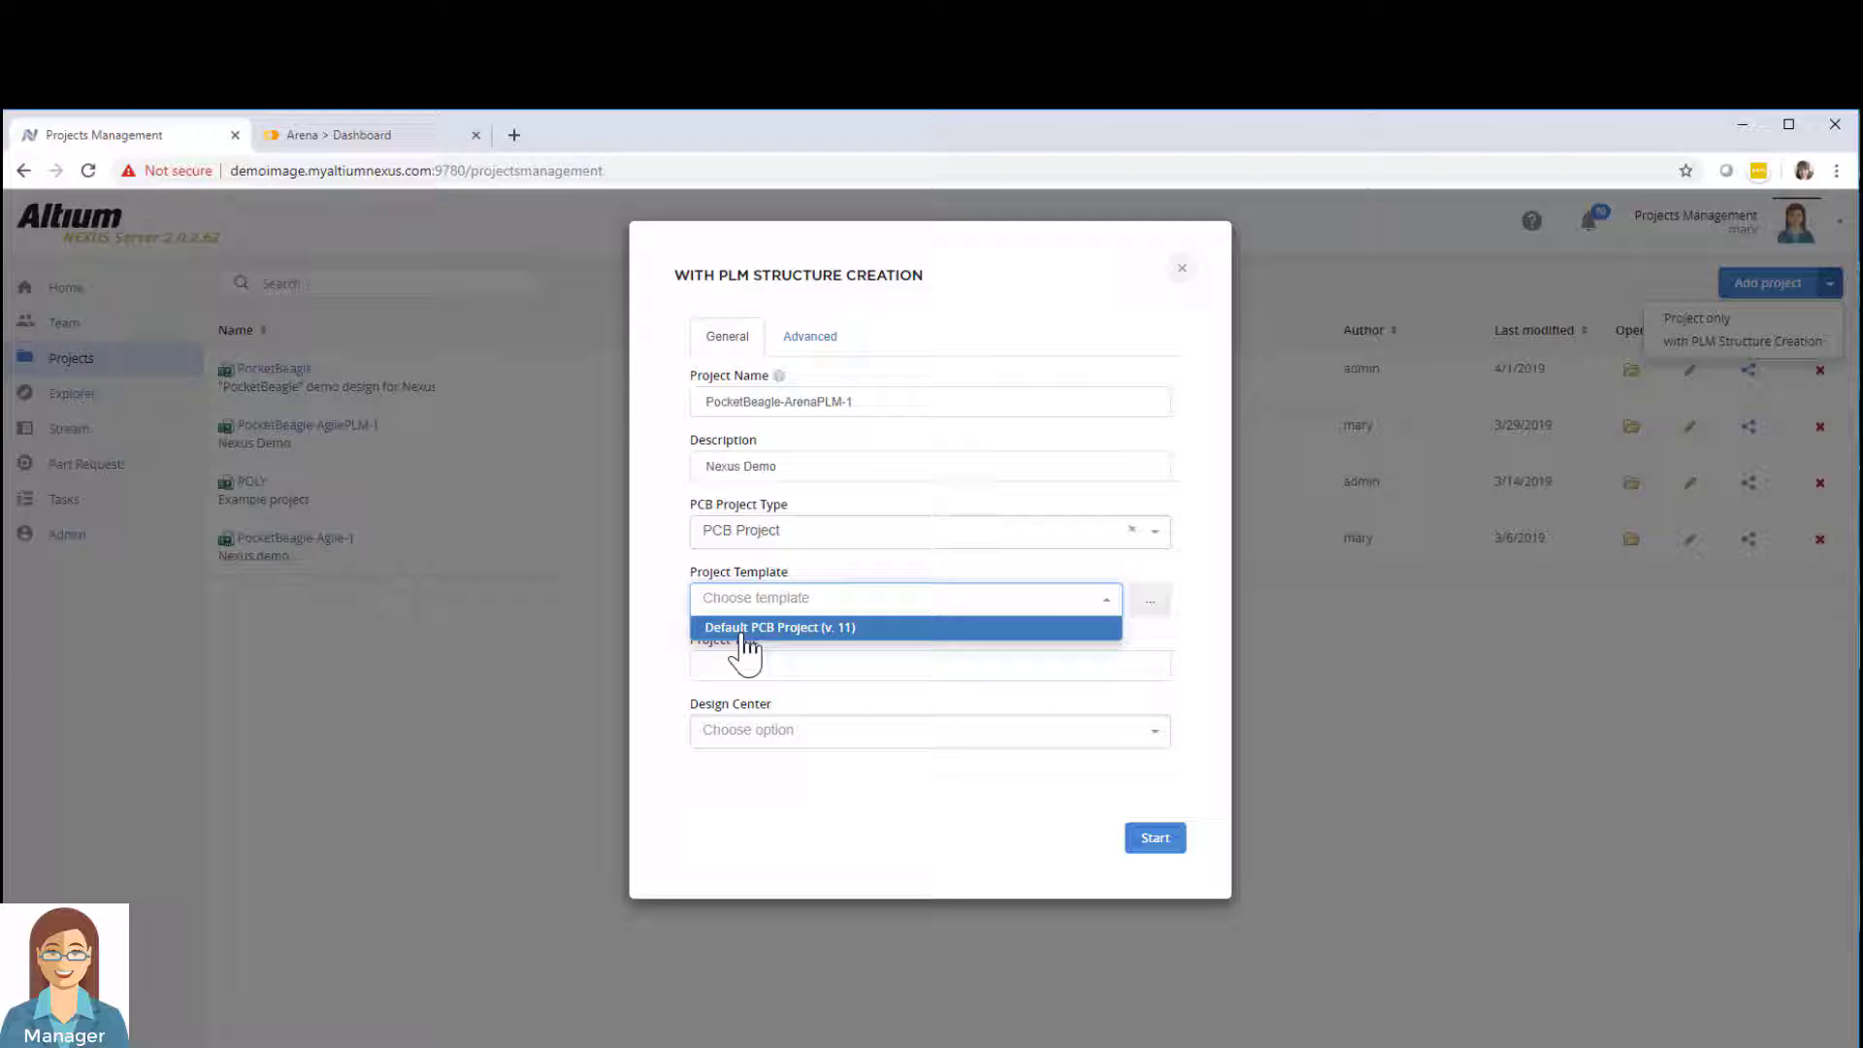
click(745, 629)
click(747, 666)
text(PocketBeagle Nexus Demo)
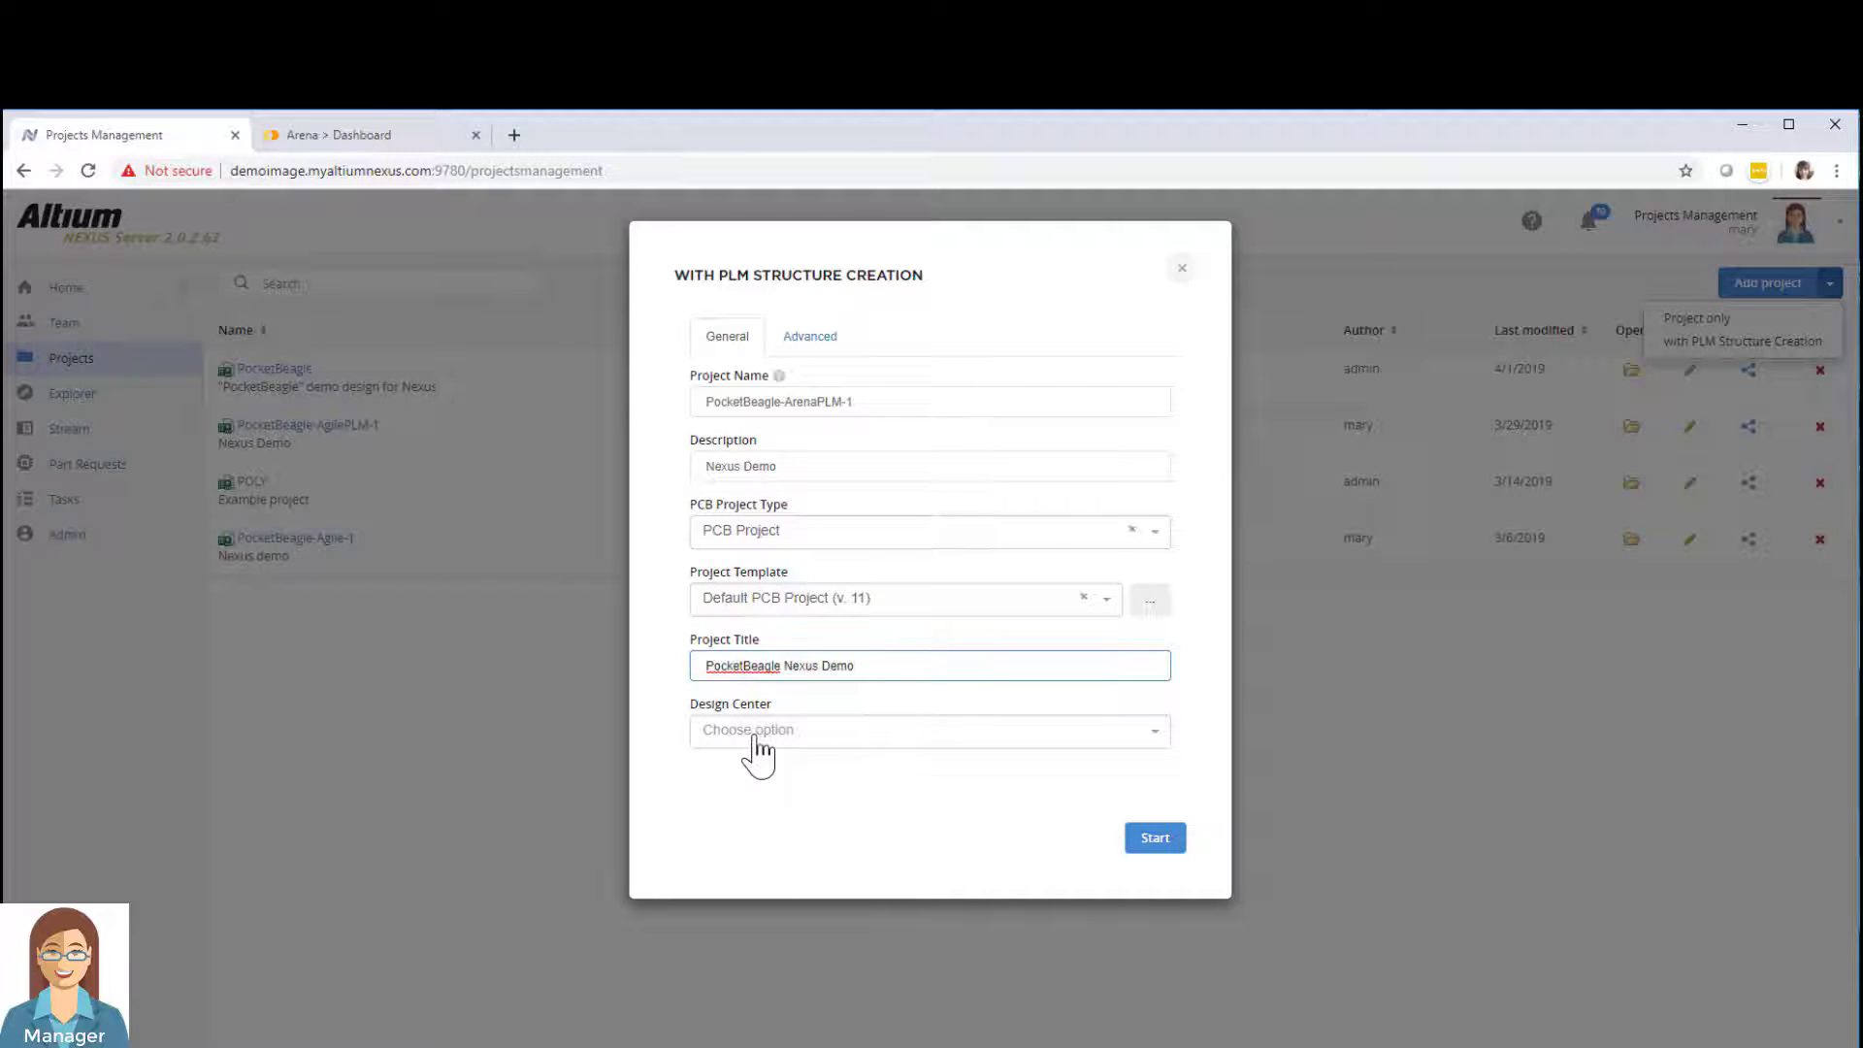
click(757, 732)
click(753, 635)
click(1157, 839)
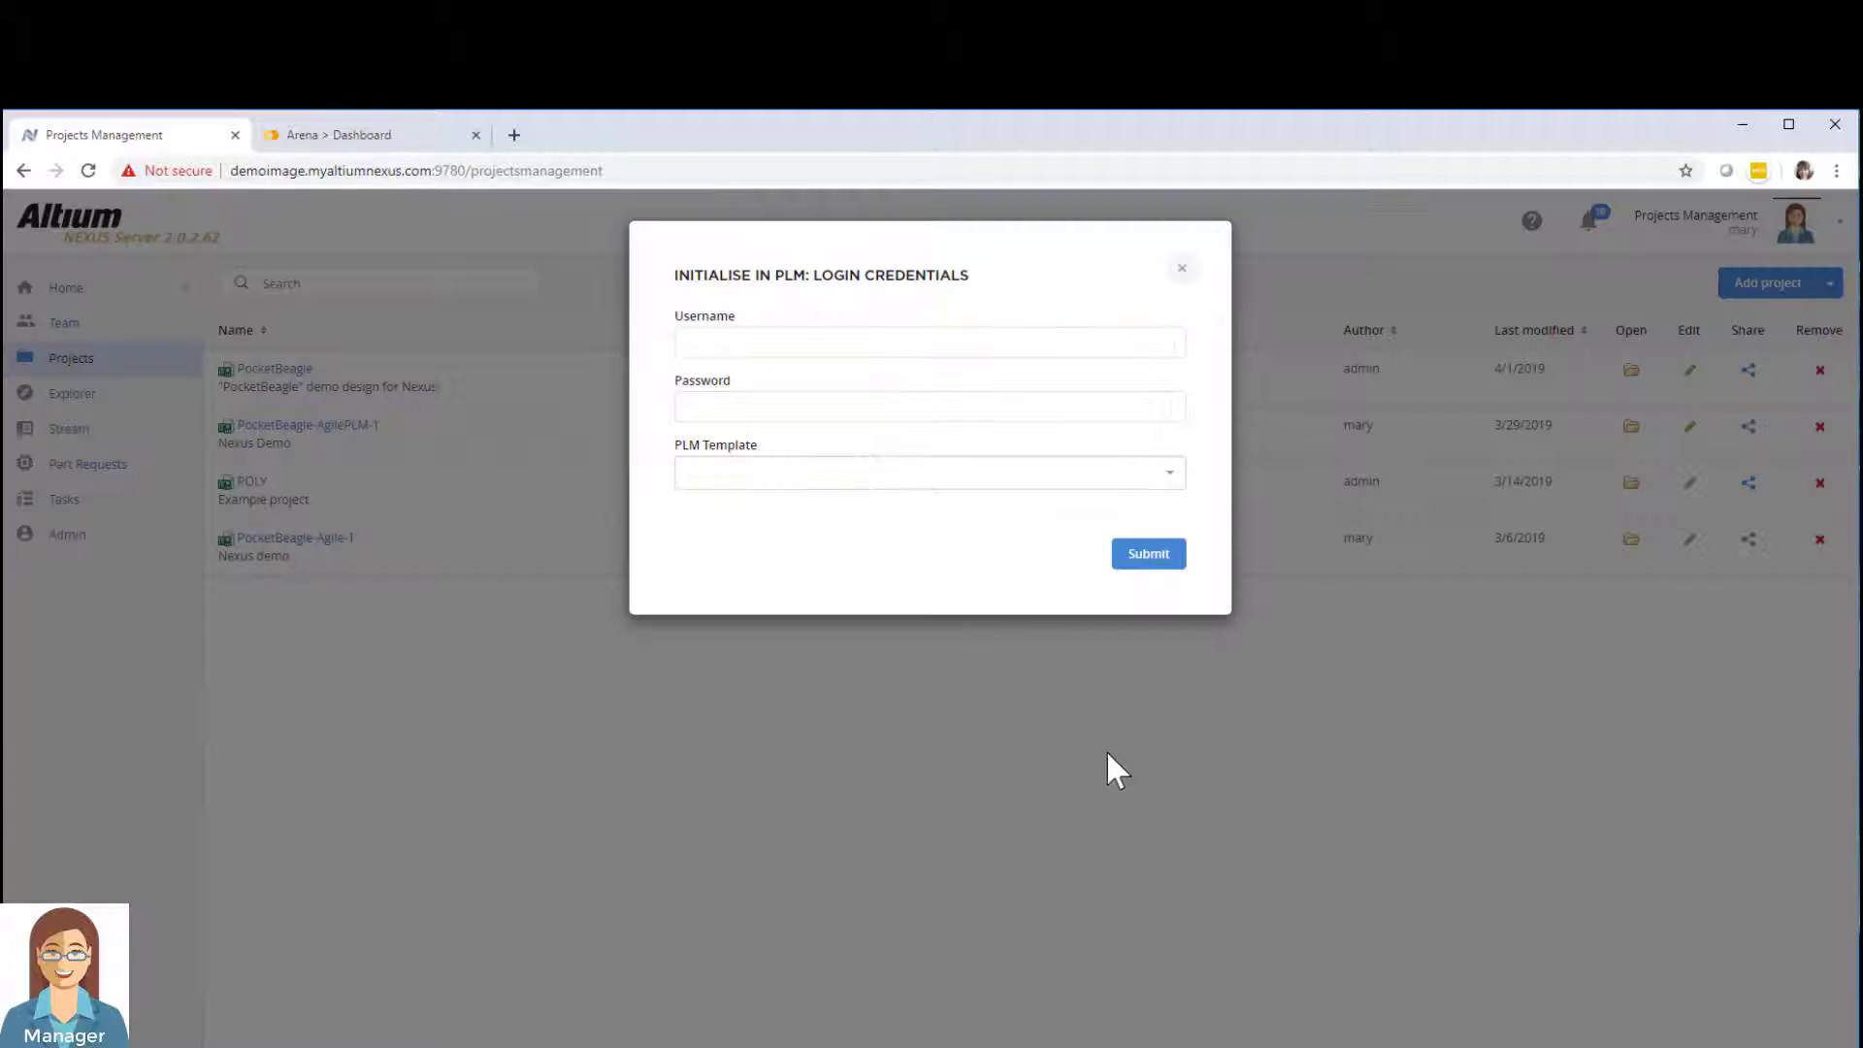
Step: Enter the PLM password, choose the Arena Demo Configuration template, and submit
click(753, 337)
click(790, 382)
click(749, 406)
text(******)
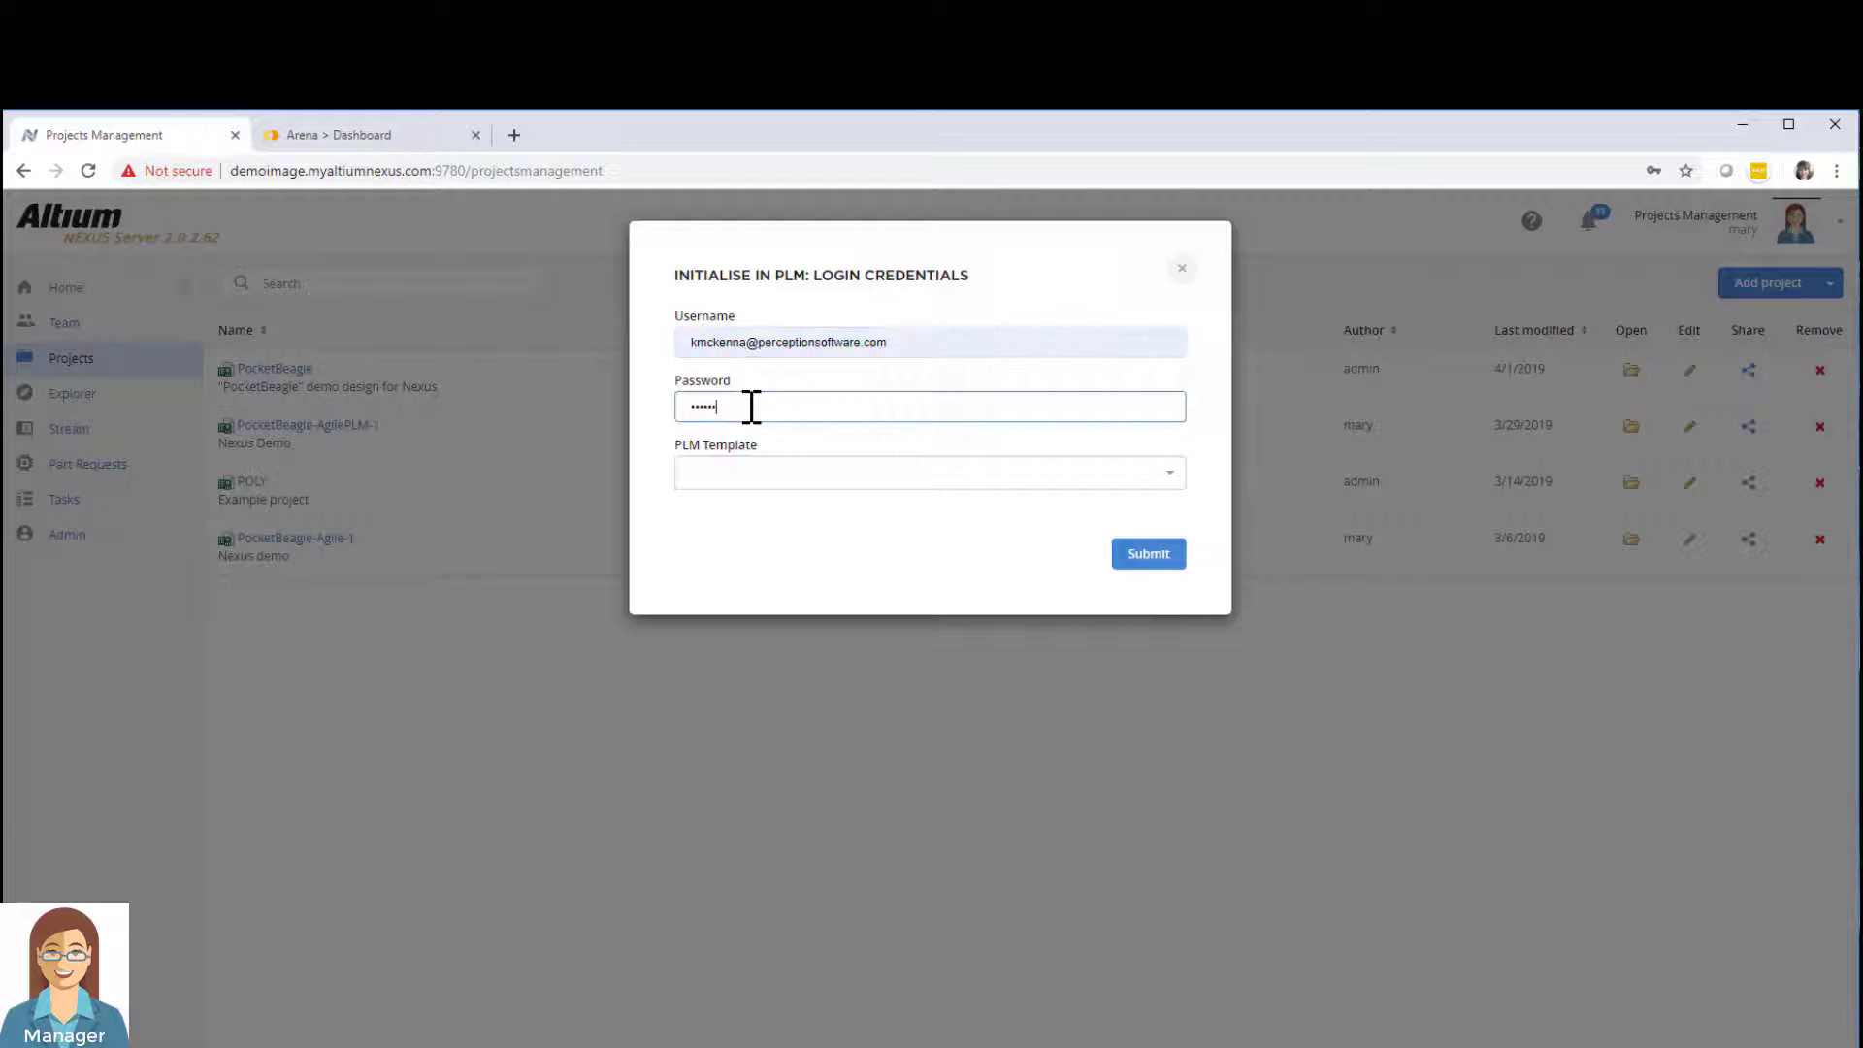
text(**)
click(747, 473)
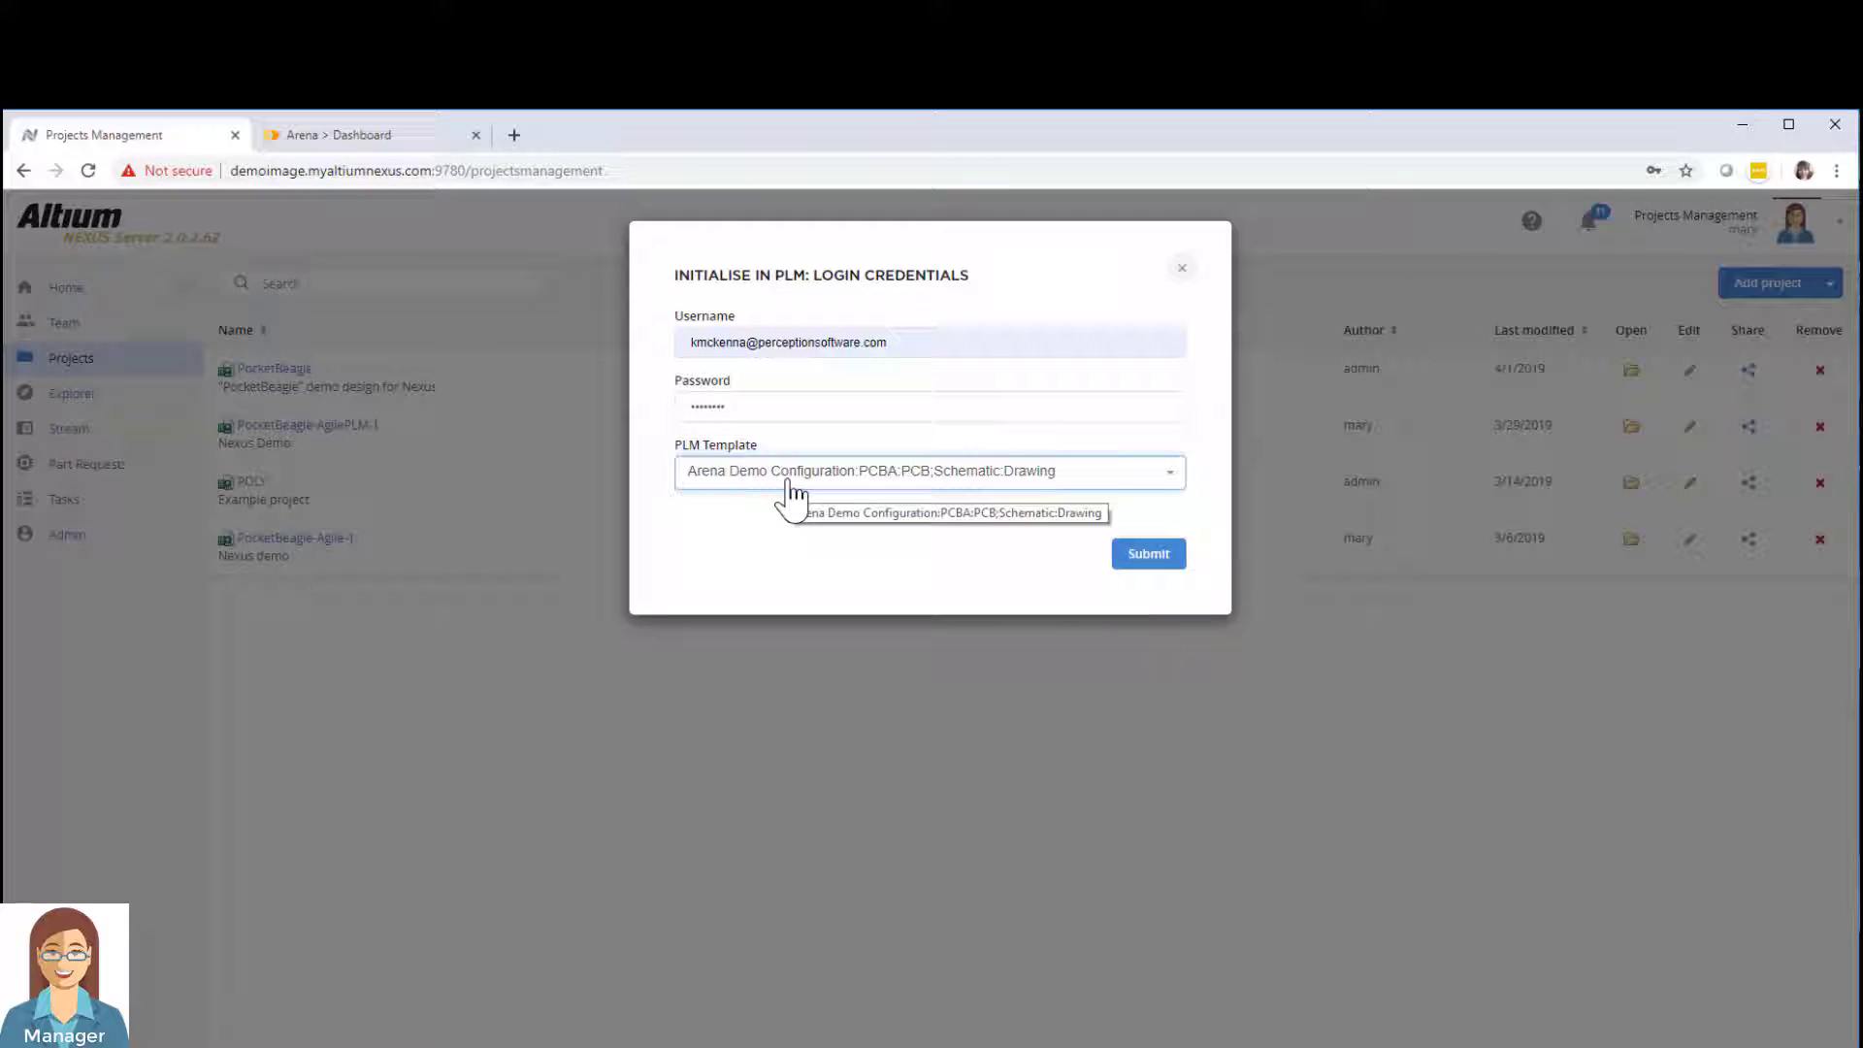
click(1148, 554)
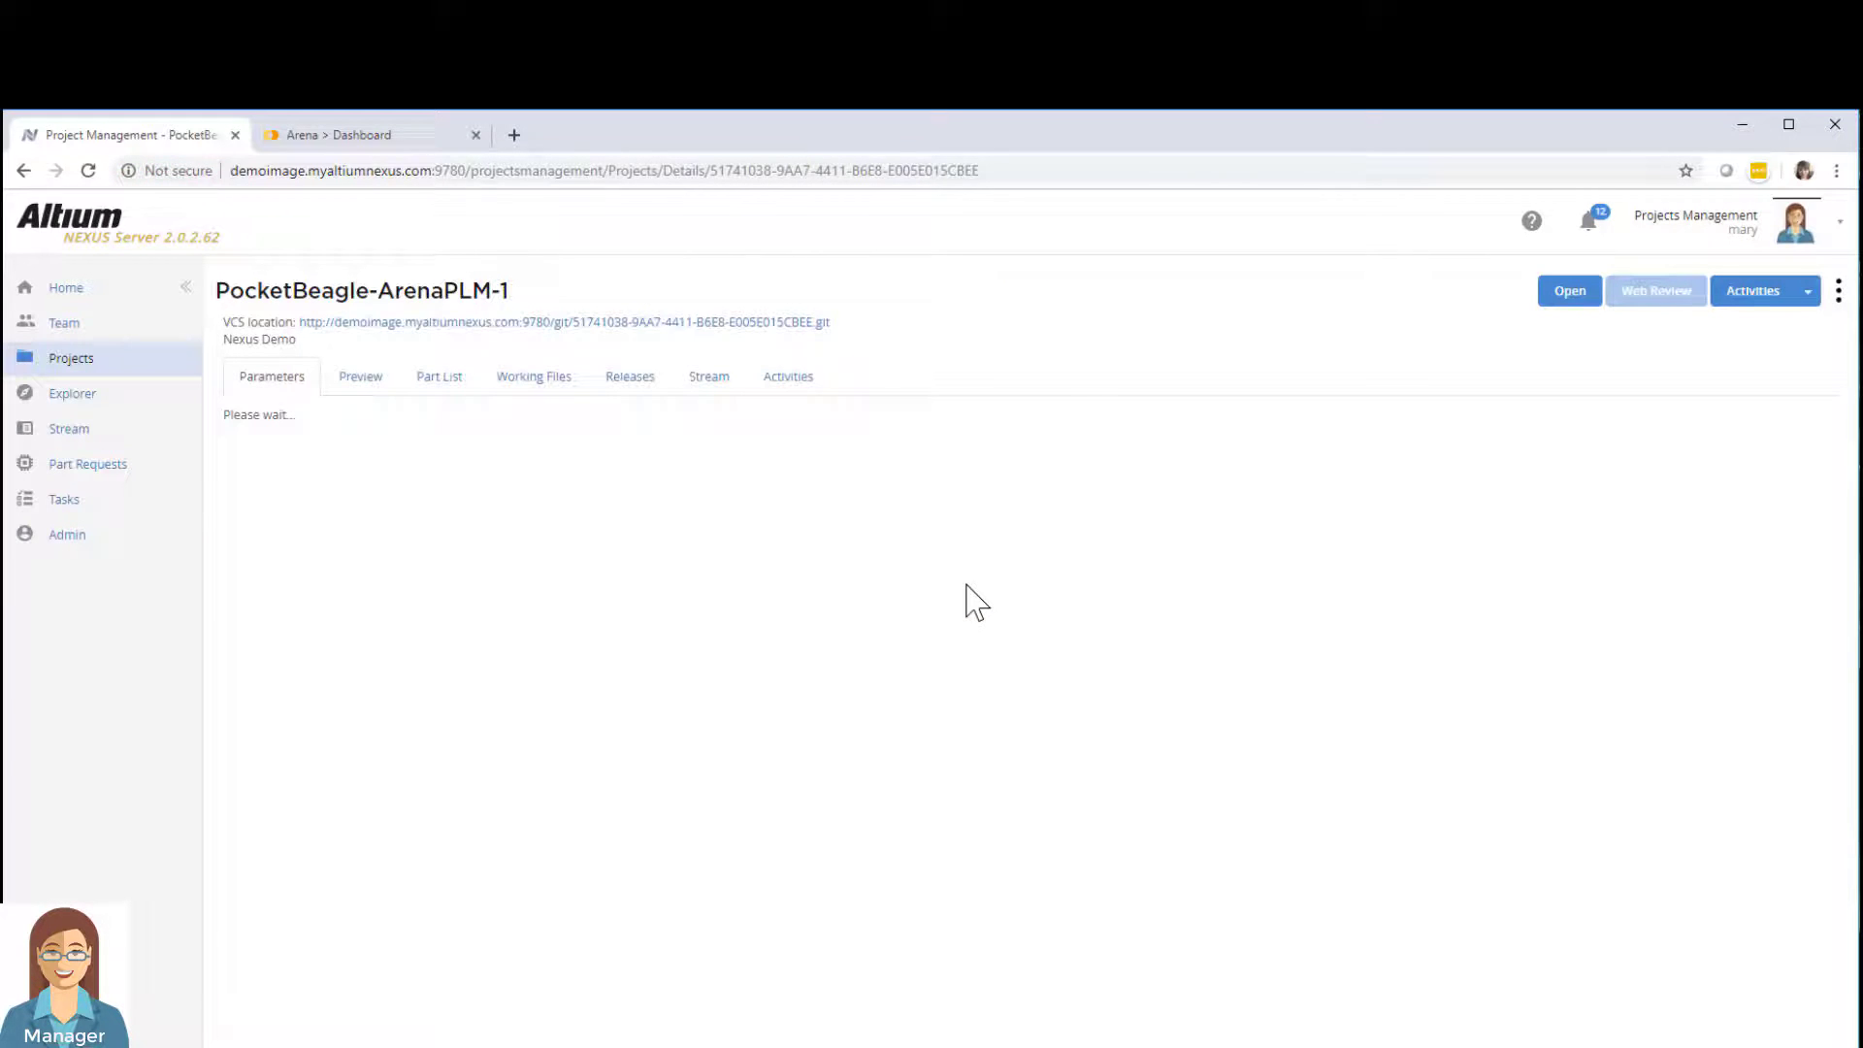
Step: Show the closed PLM Structure Creation process's data and open Arena item 830-06457
click(787, 376)
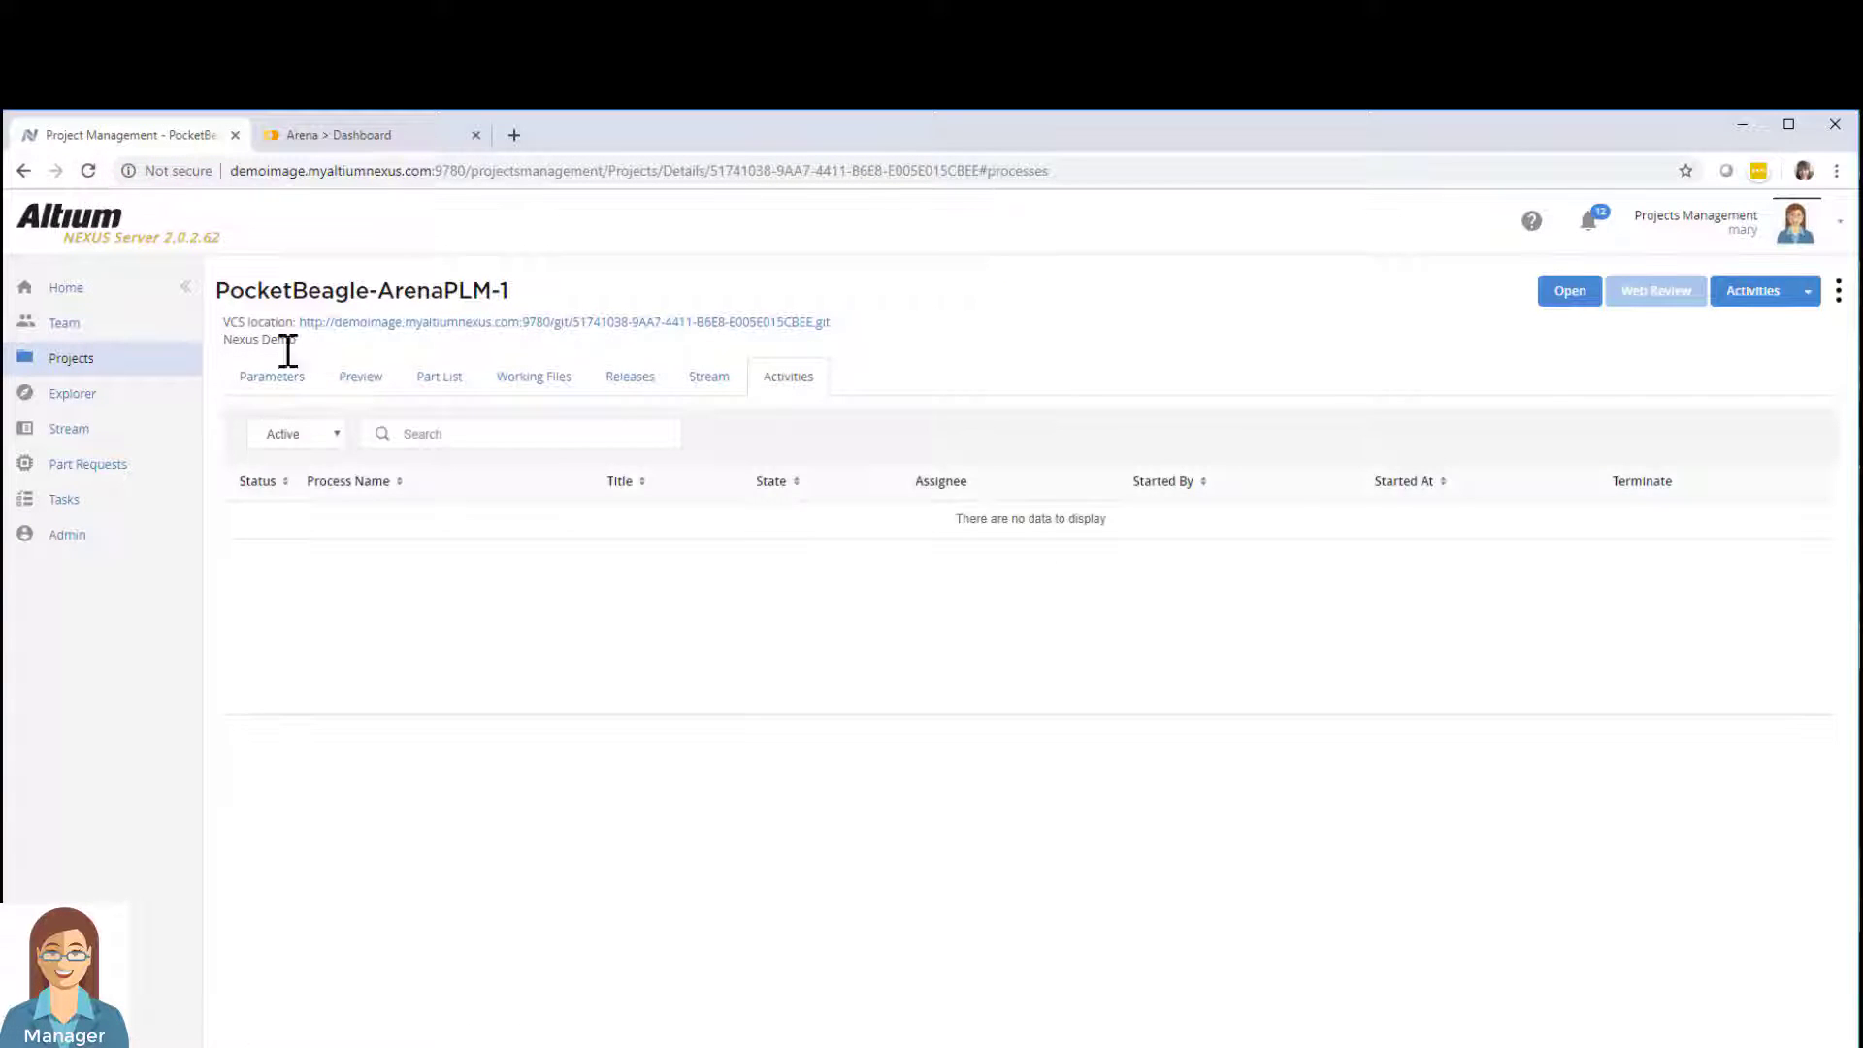
click(301, 433)
click(306, 497)
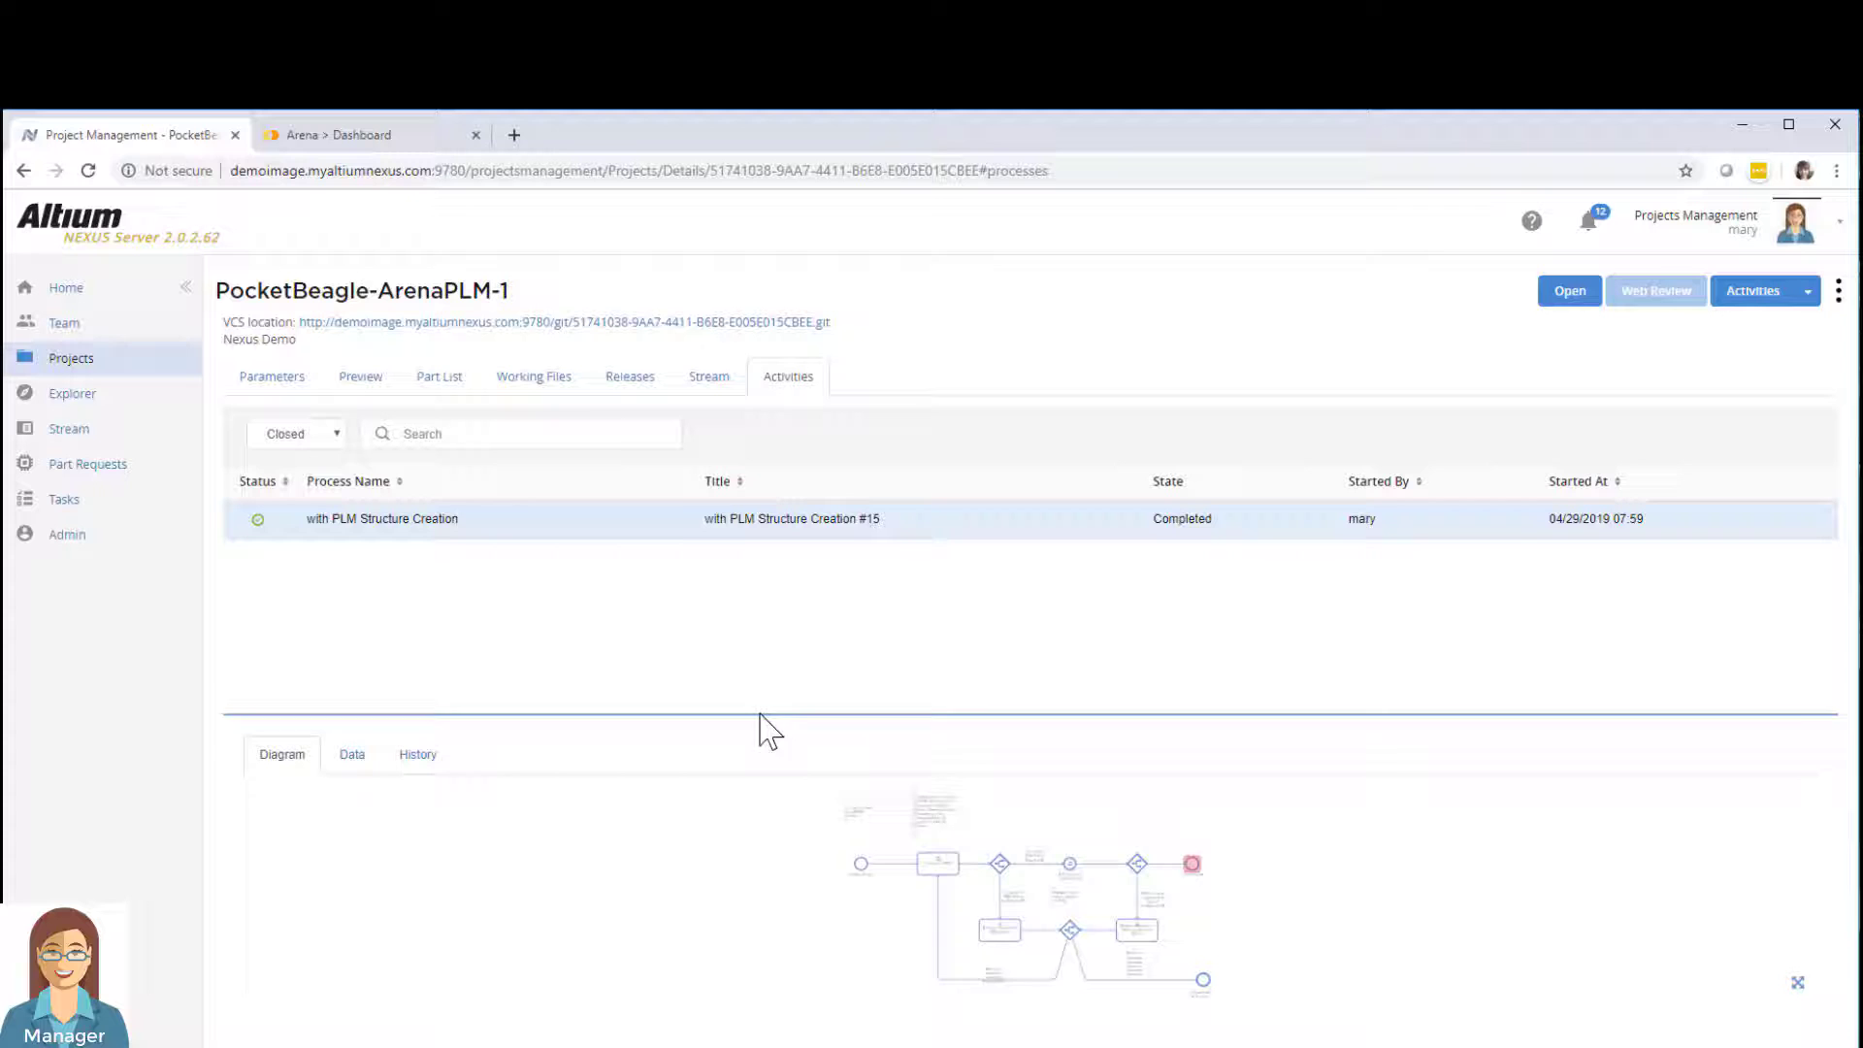
click(352, 609)
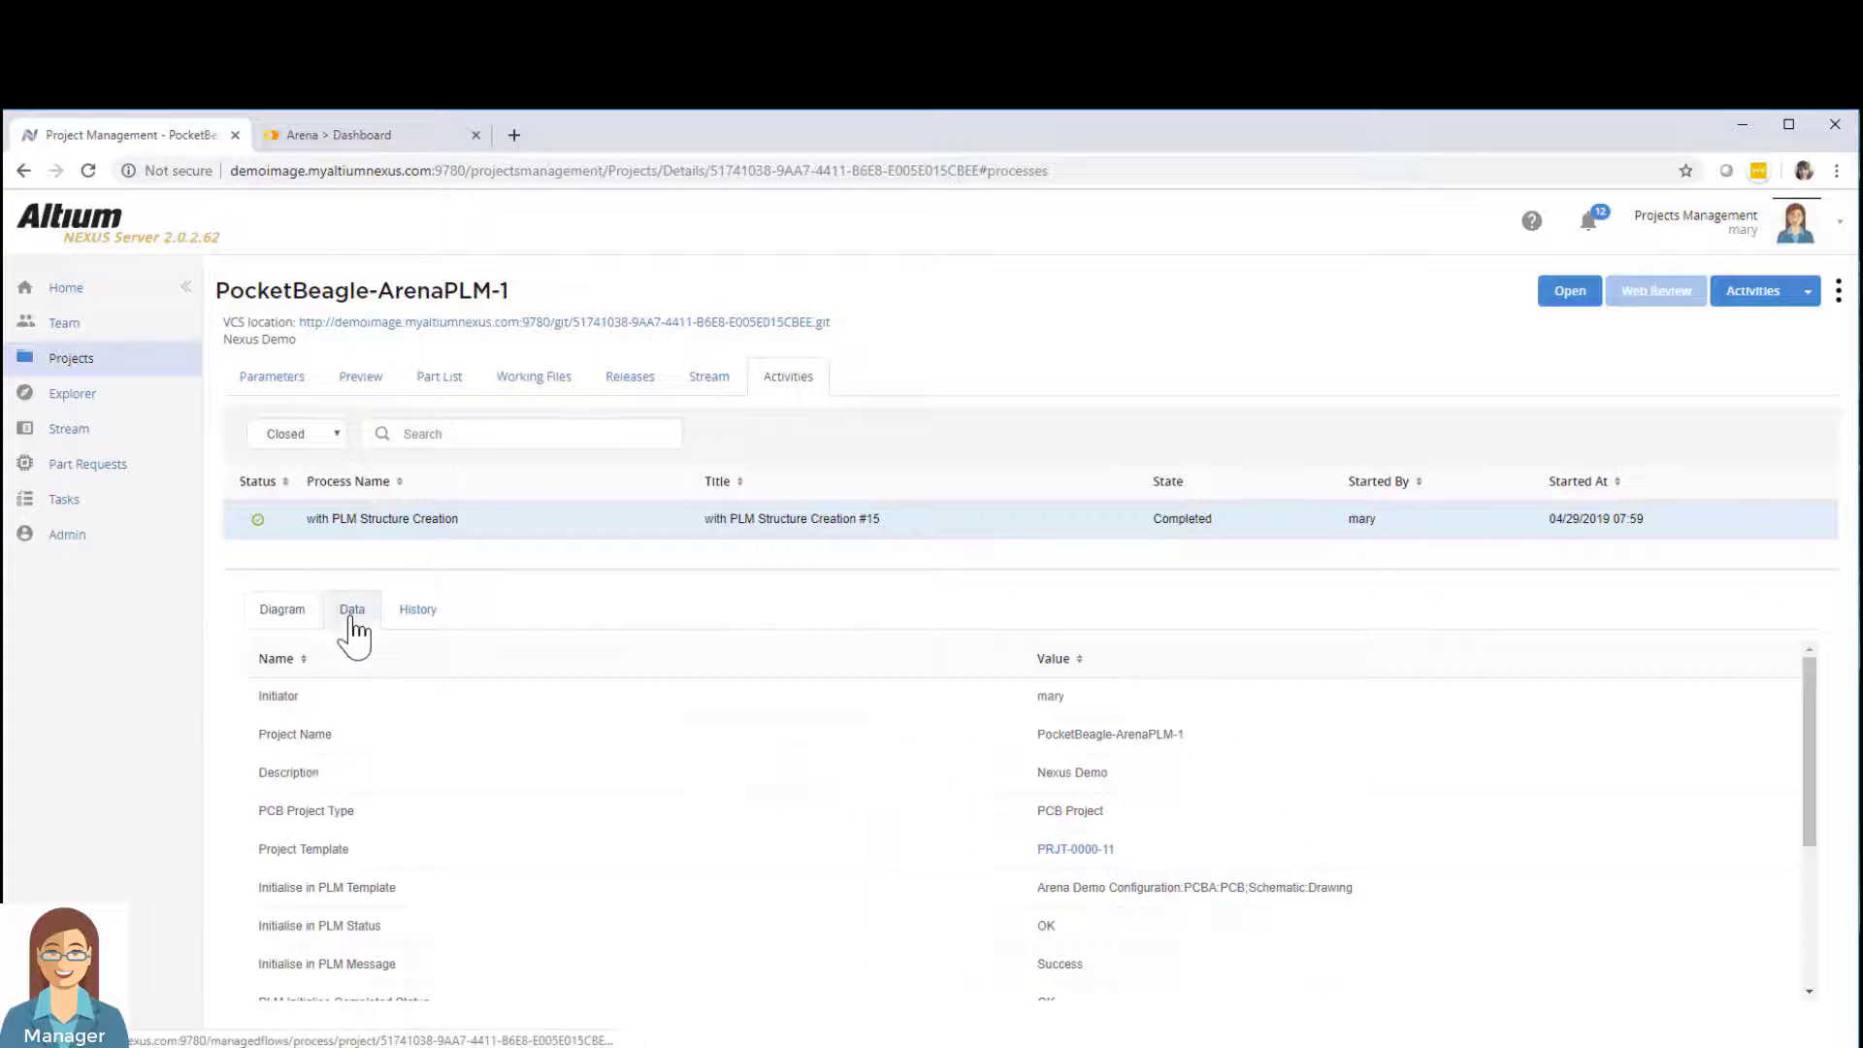
drag(1811, 844, 1790, 965)
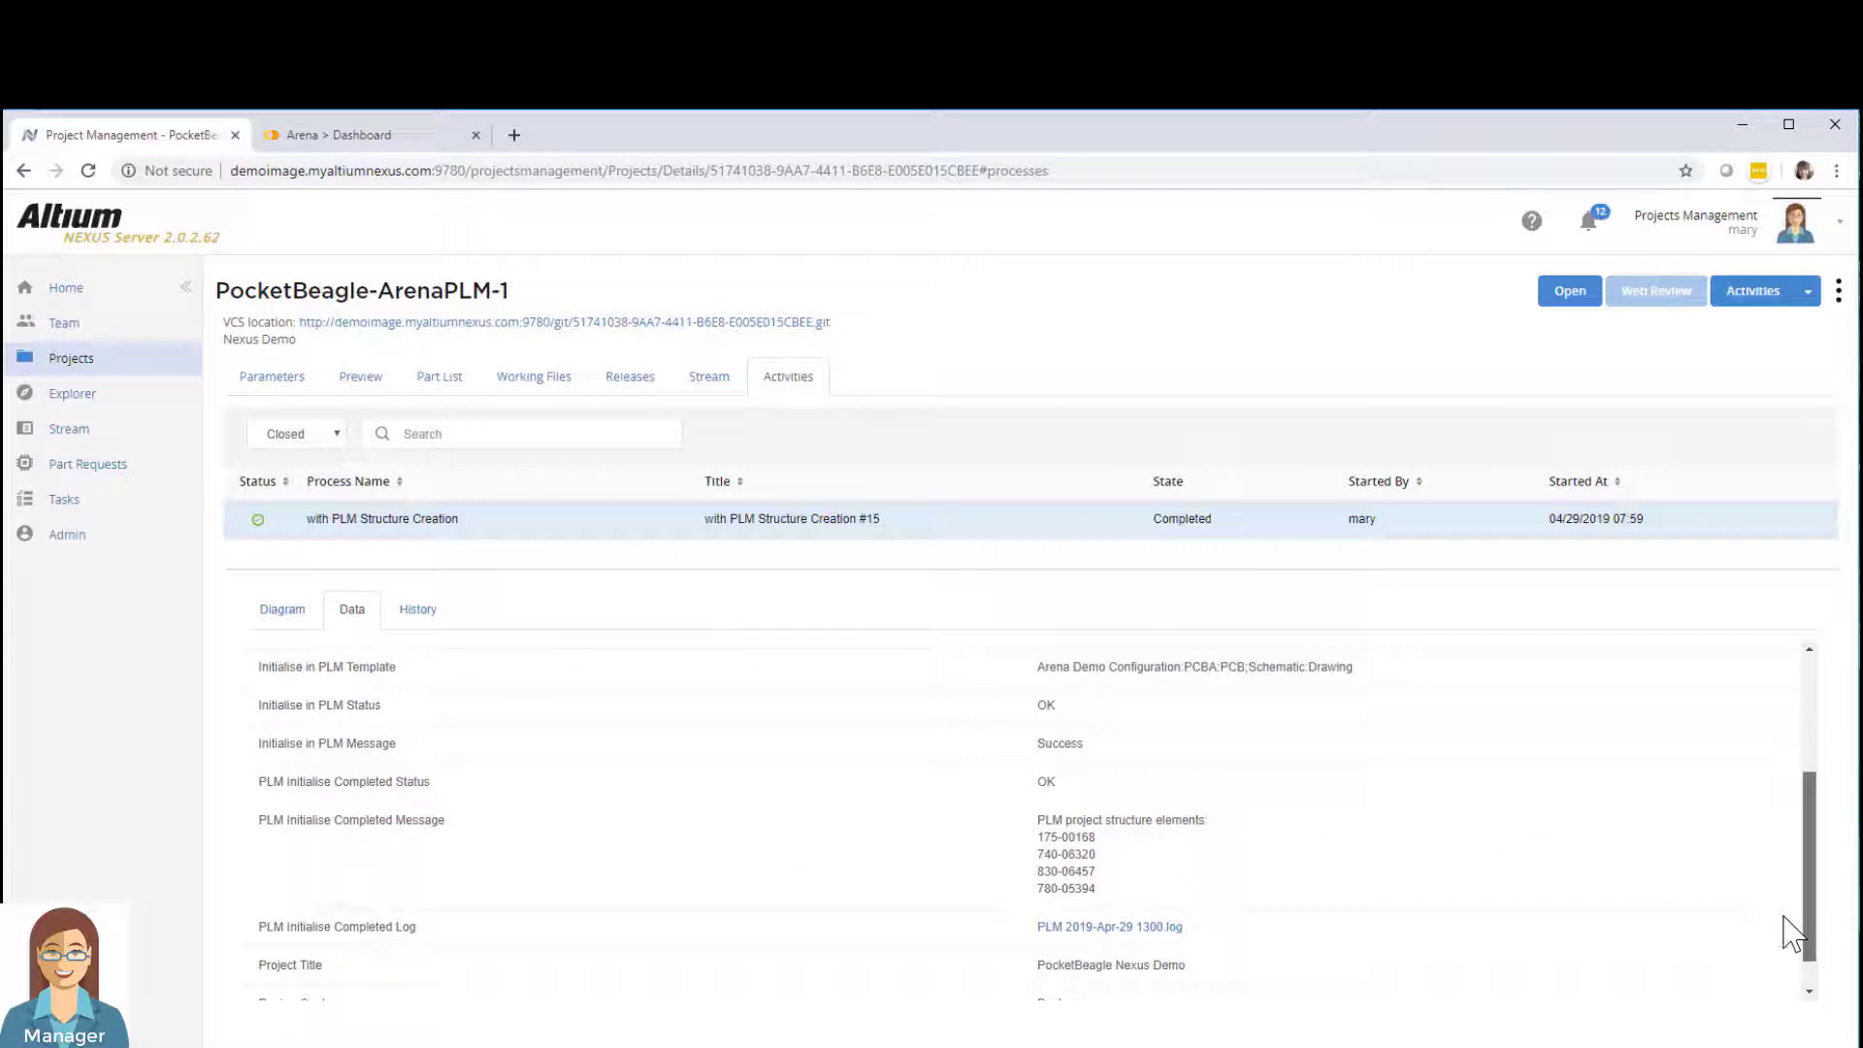
double_click(1059, 831)
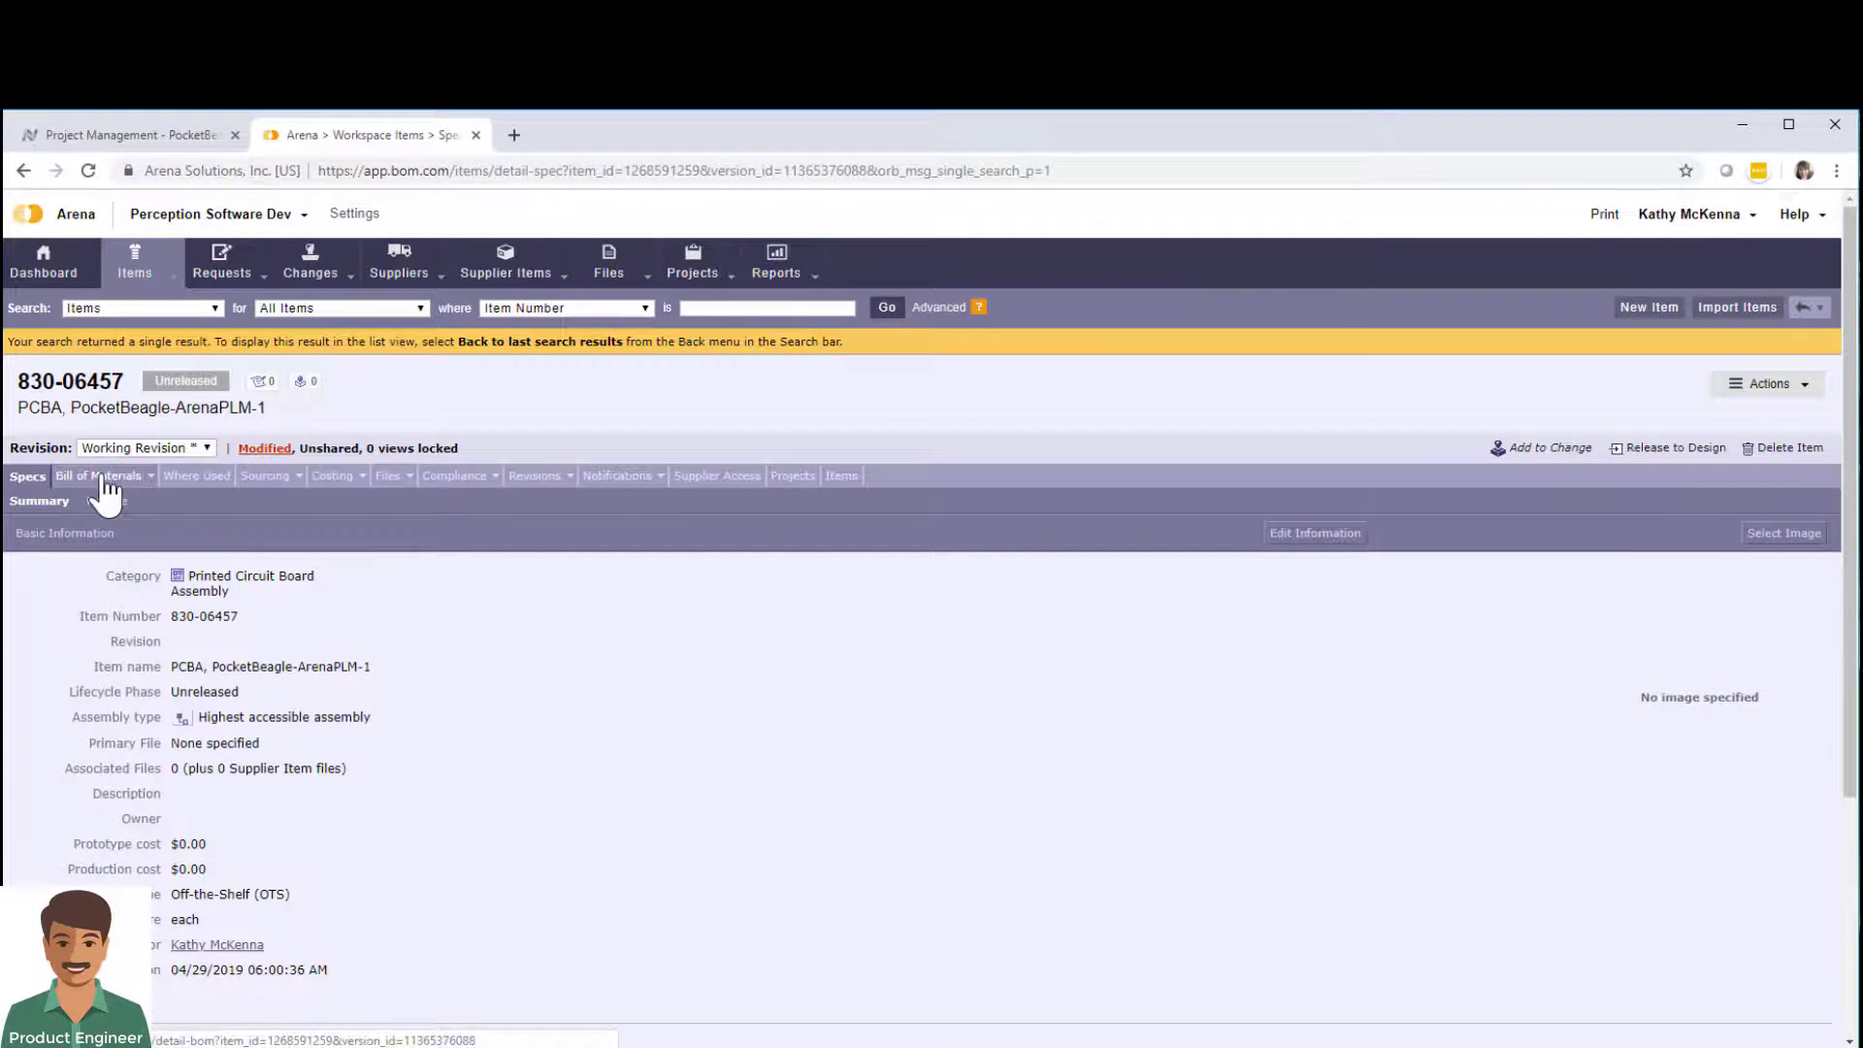
Step: Show item 830-06457's Bill of Materials with its PCB, drawing and schematic children
click(98, 477)
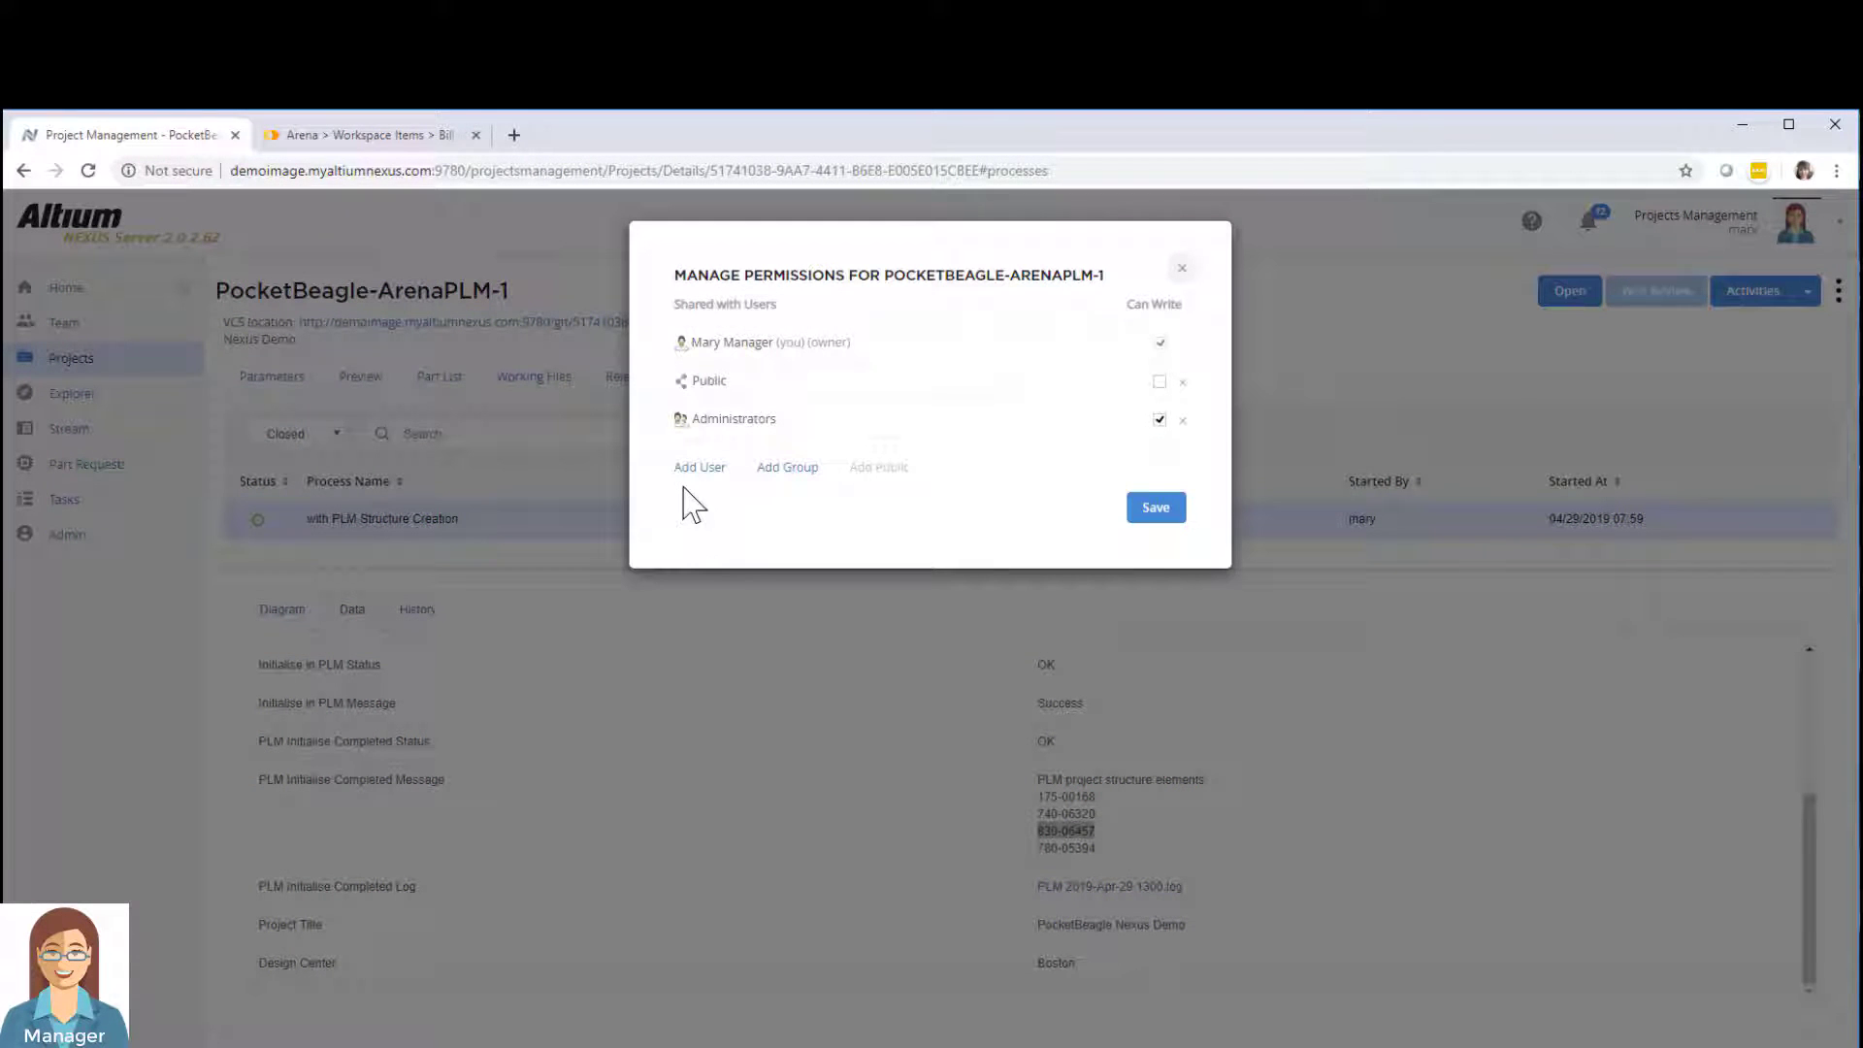
Step: Share the project with a searched user at Read/Write permission and save
click(697, 468)
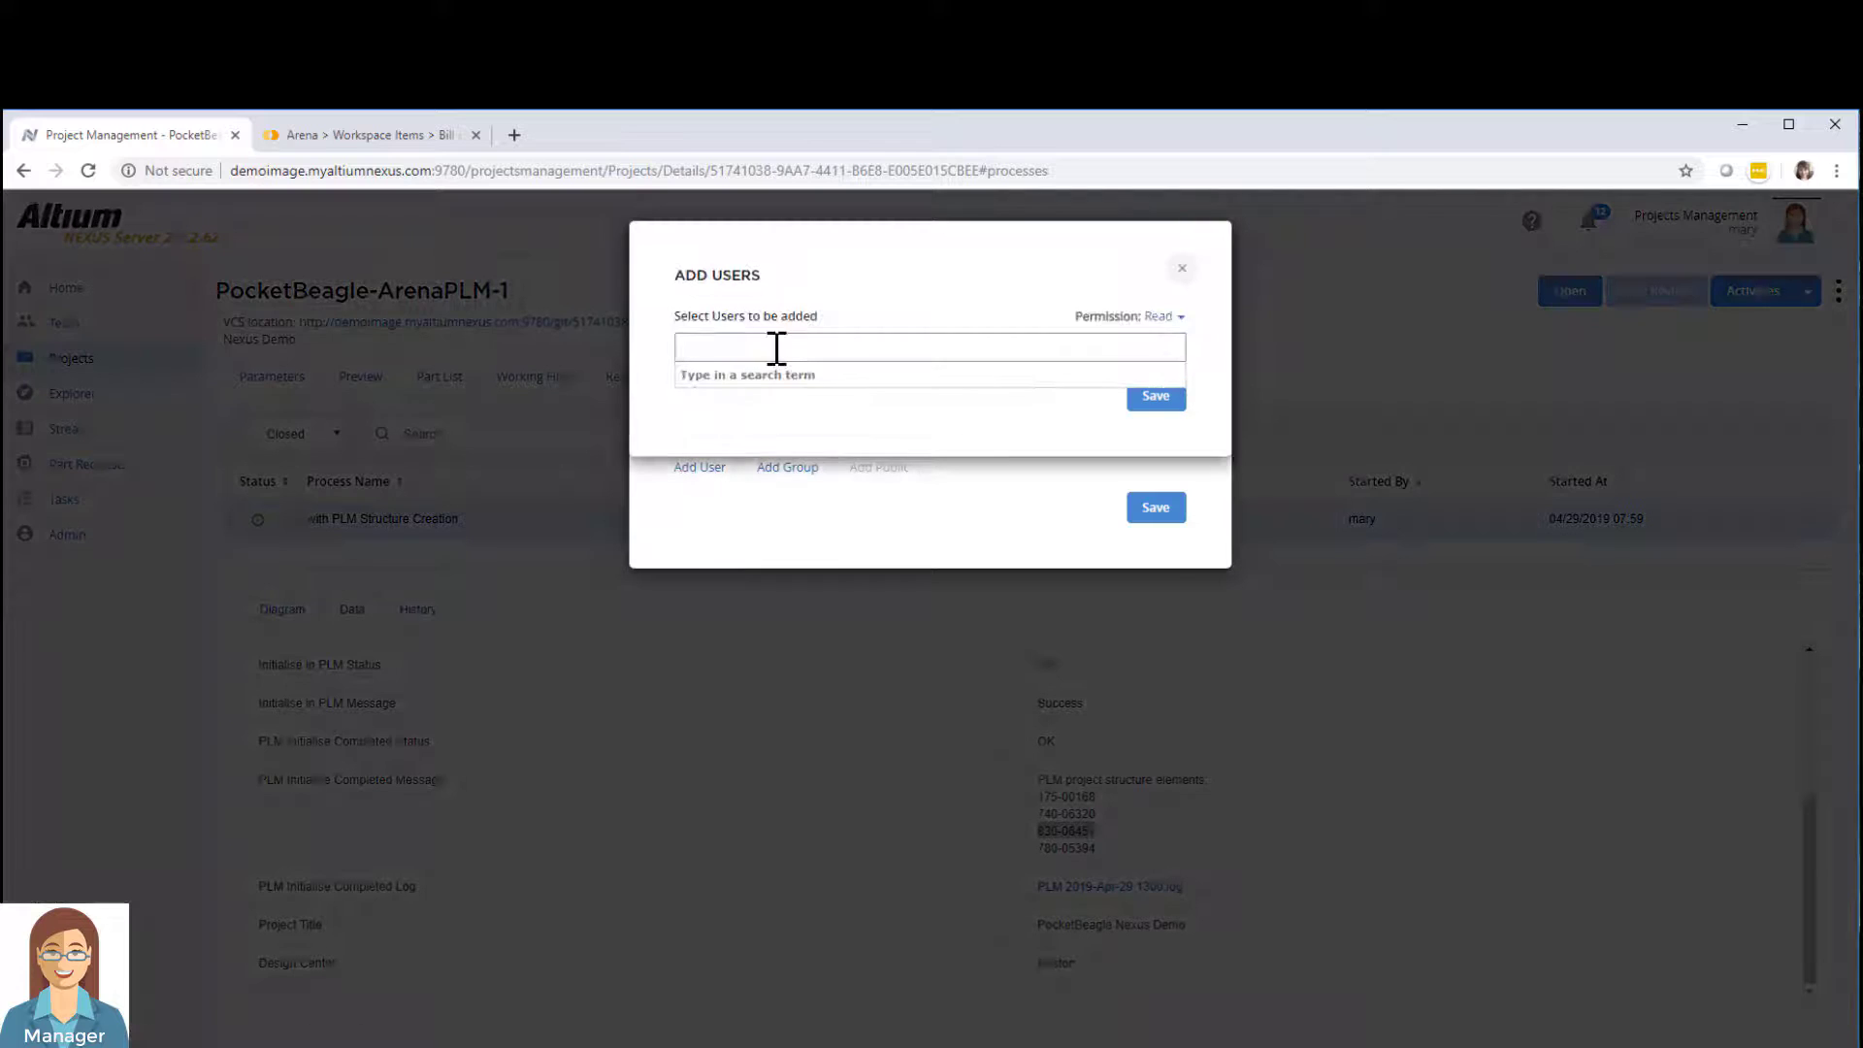
click(1127, 316)
click(1079, 367)
text(ed)
click(771, 374)
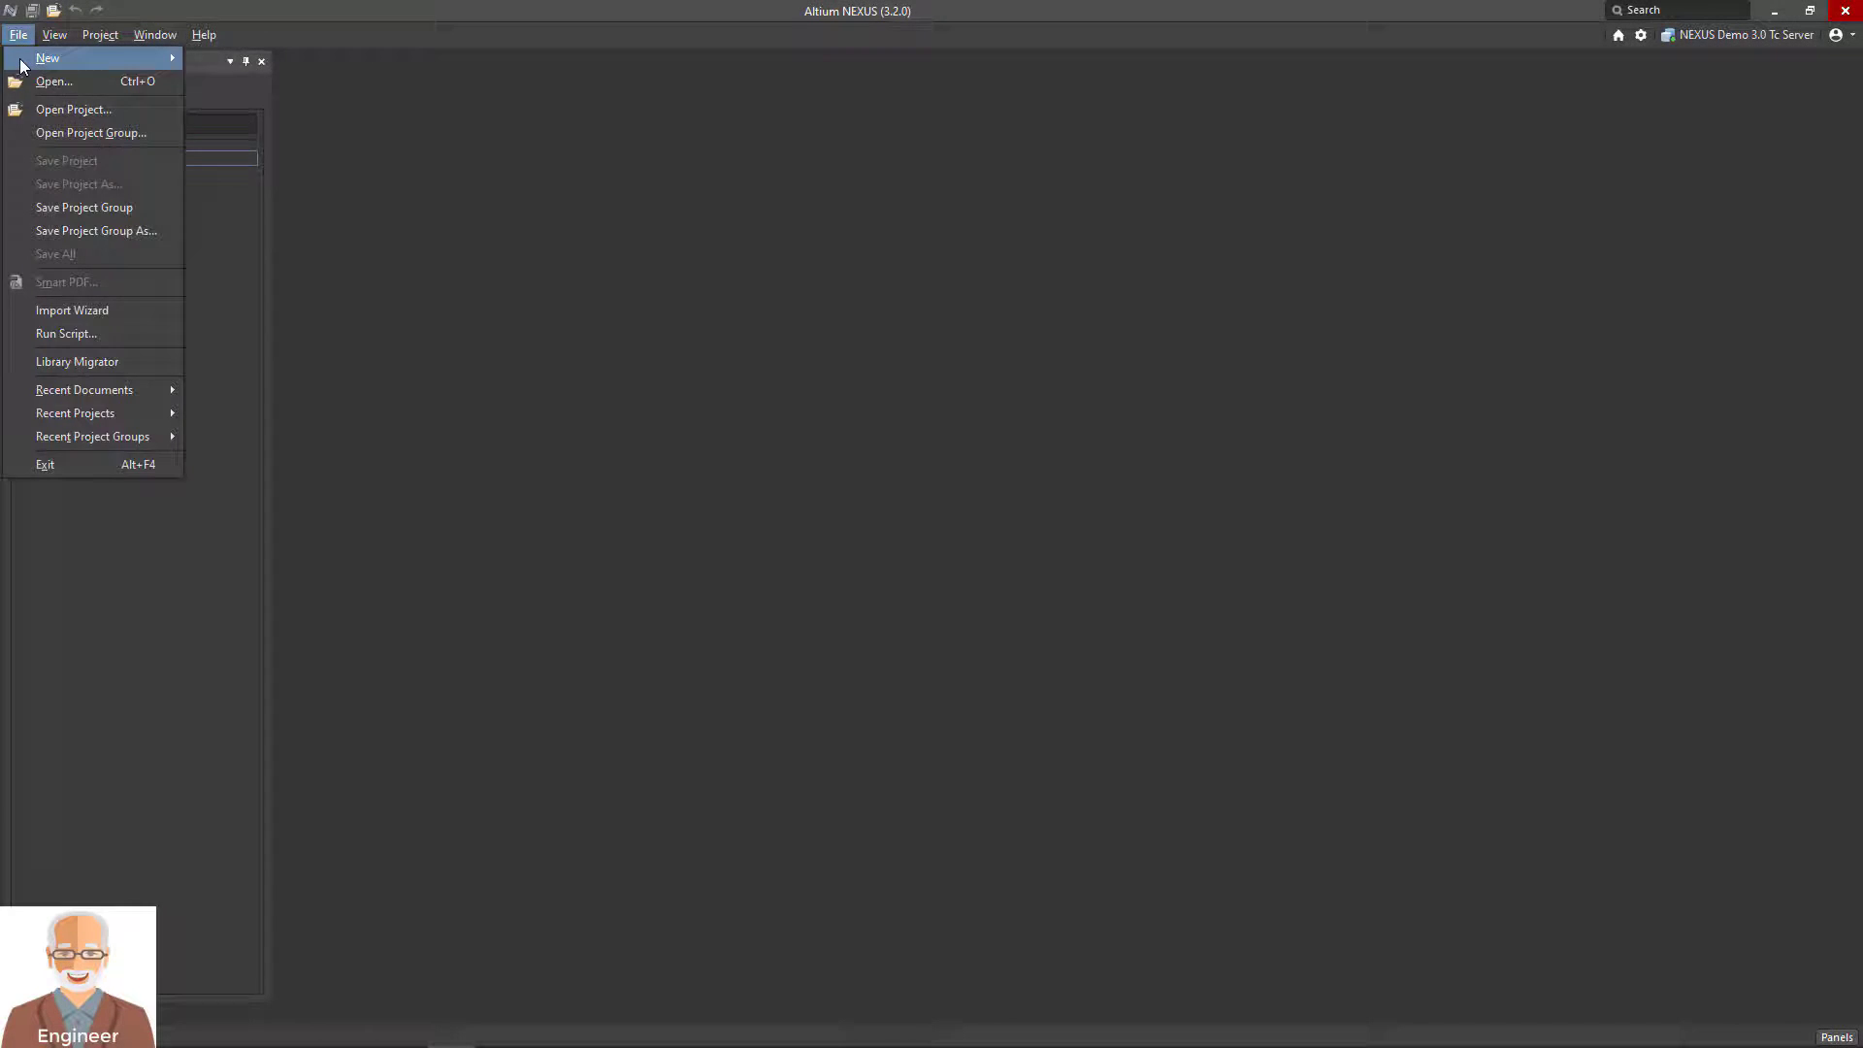
Step: Open PocketBeagle after checking its Parameters, then view Sheet1.SchDoc's title block
click(43, 109)
click(1388, 324)
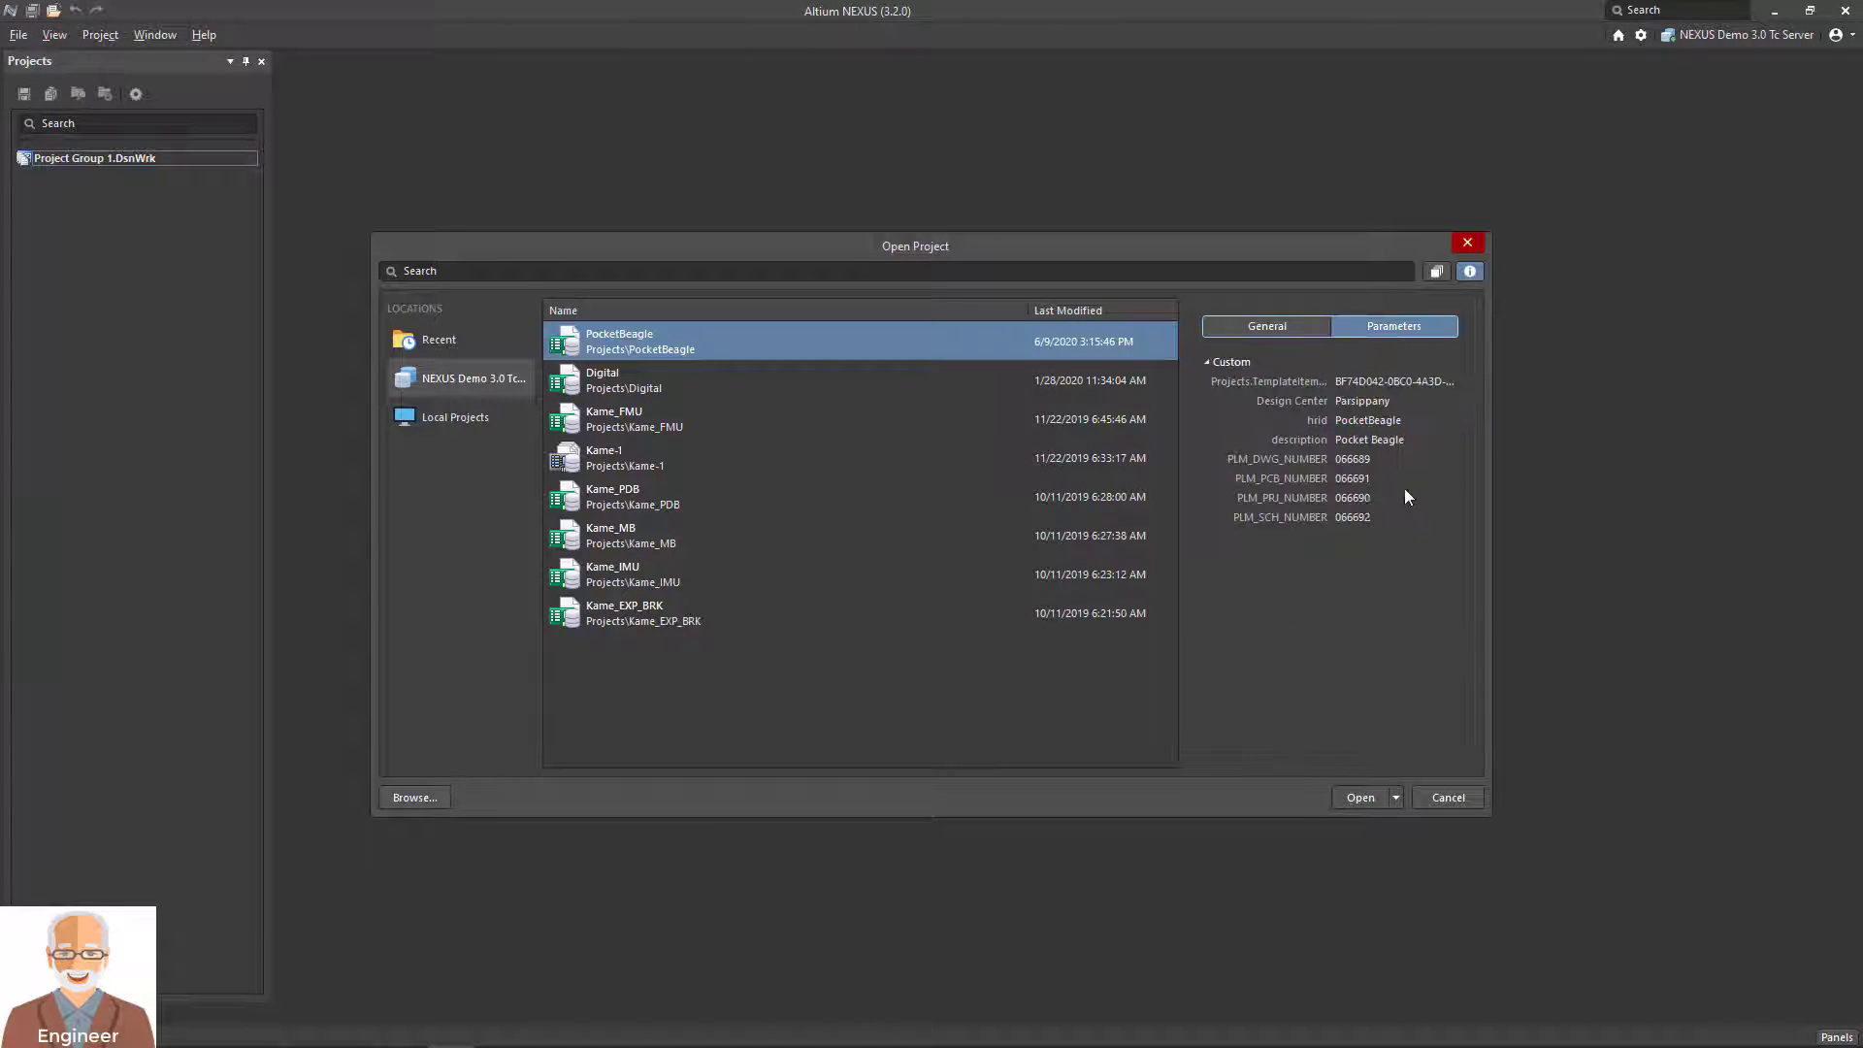
click(1360, 797)
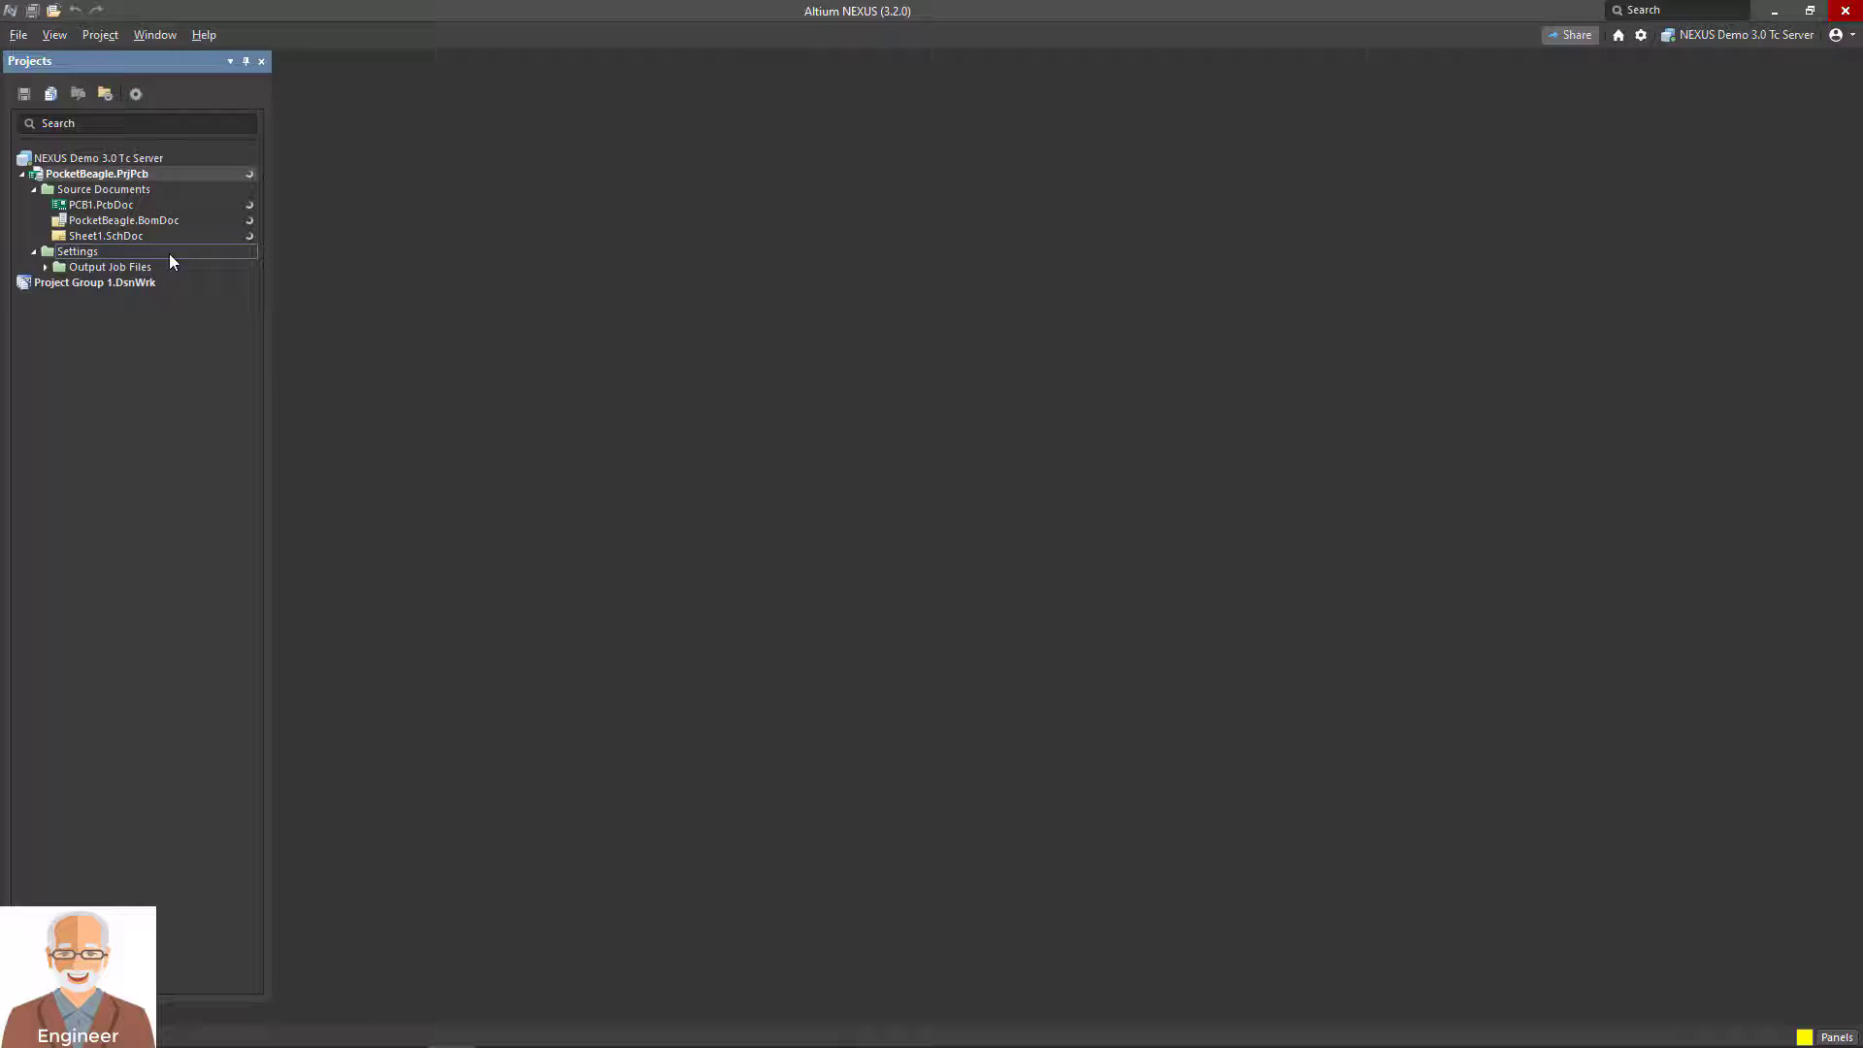
double_click(178, 235)
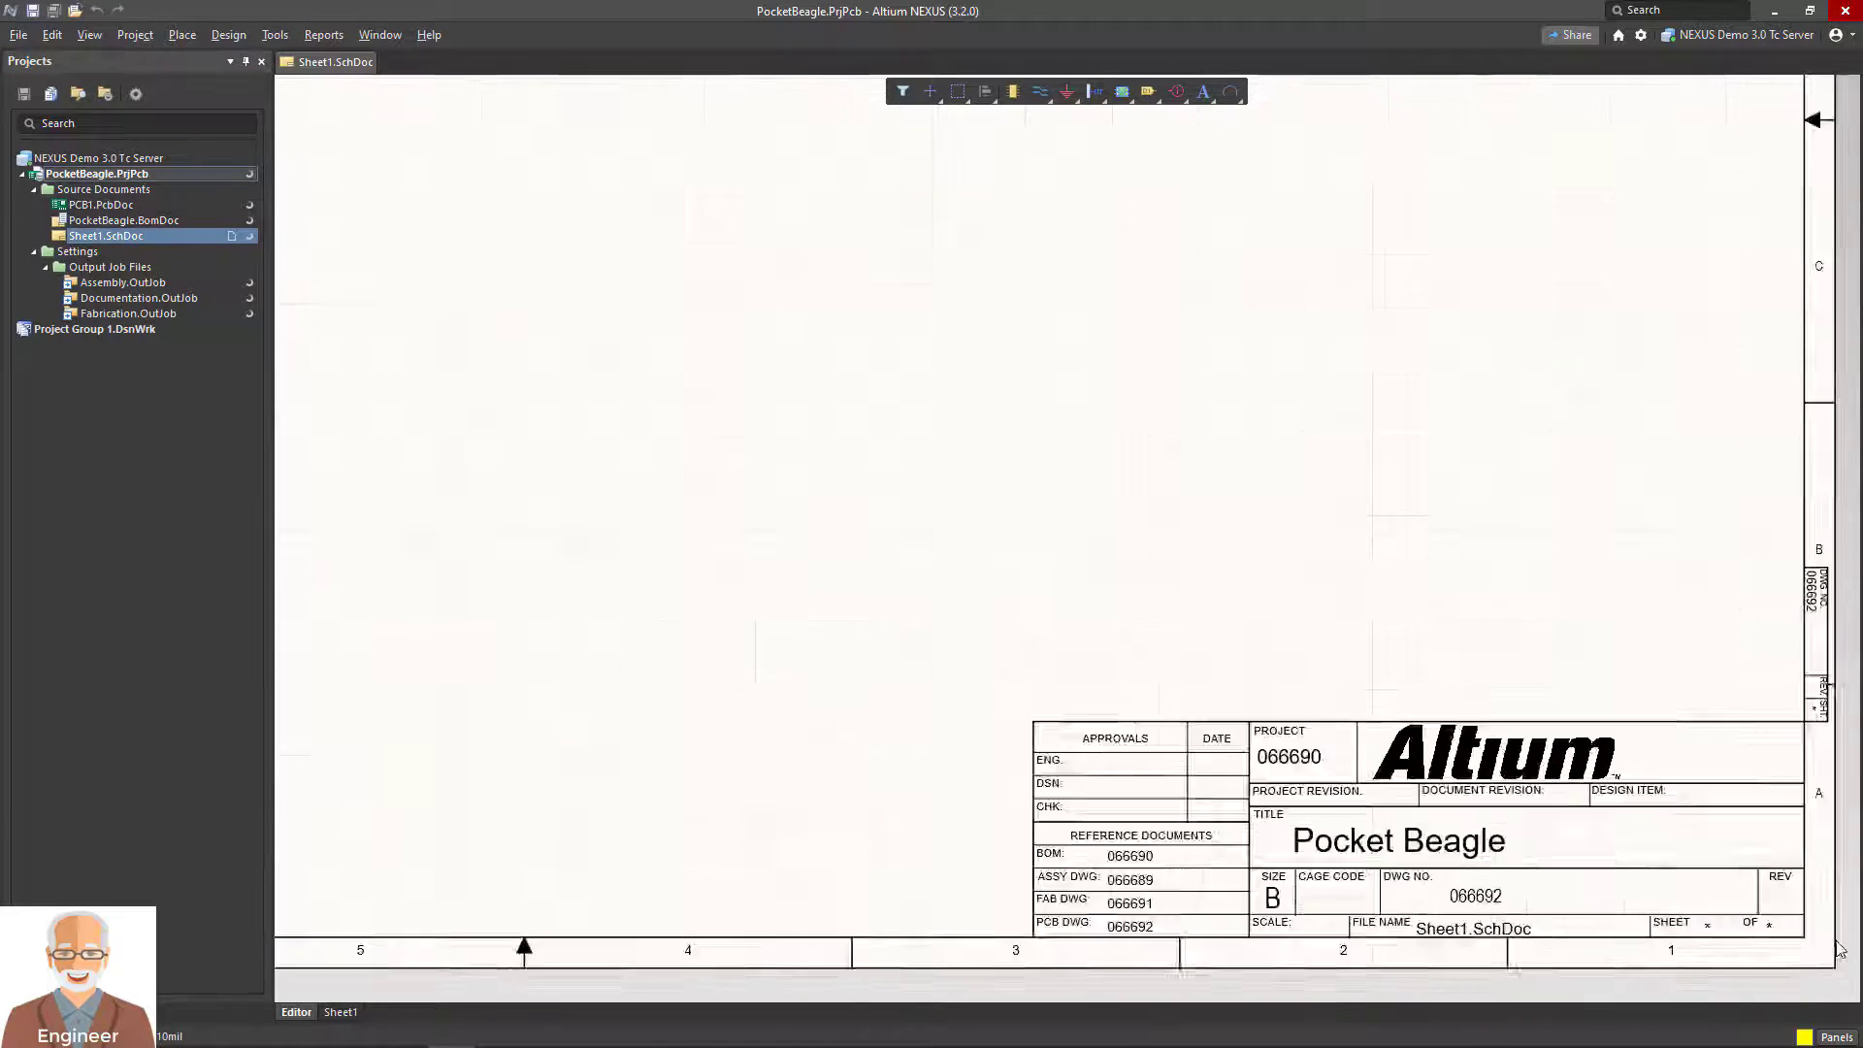
ctrl+scroll(1837, 697, down, 3)
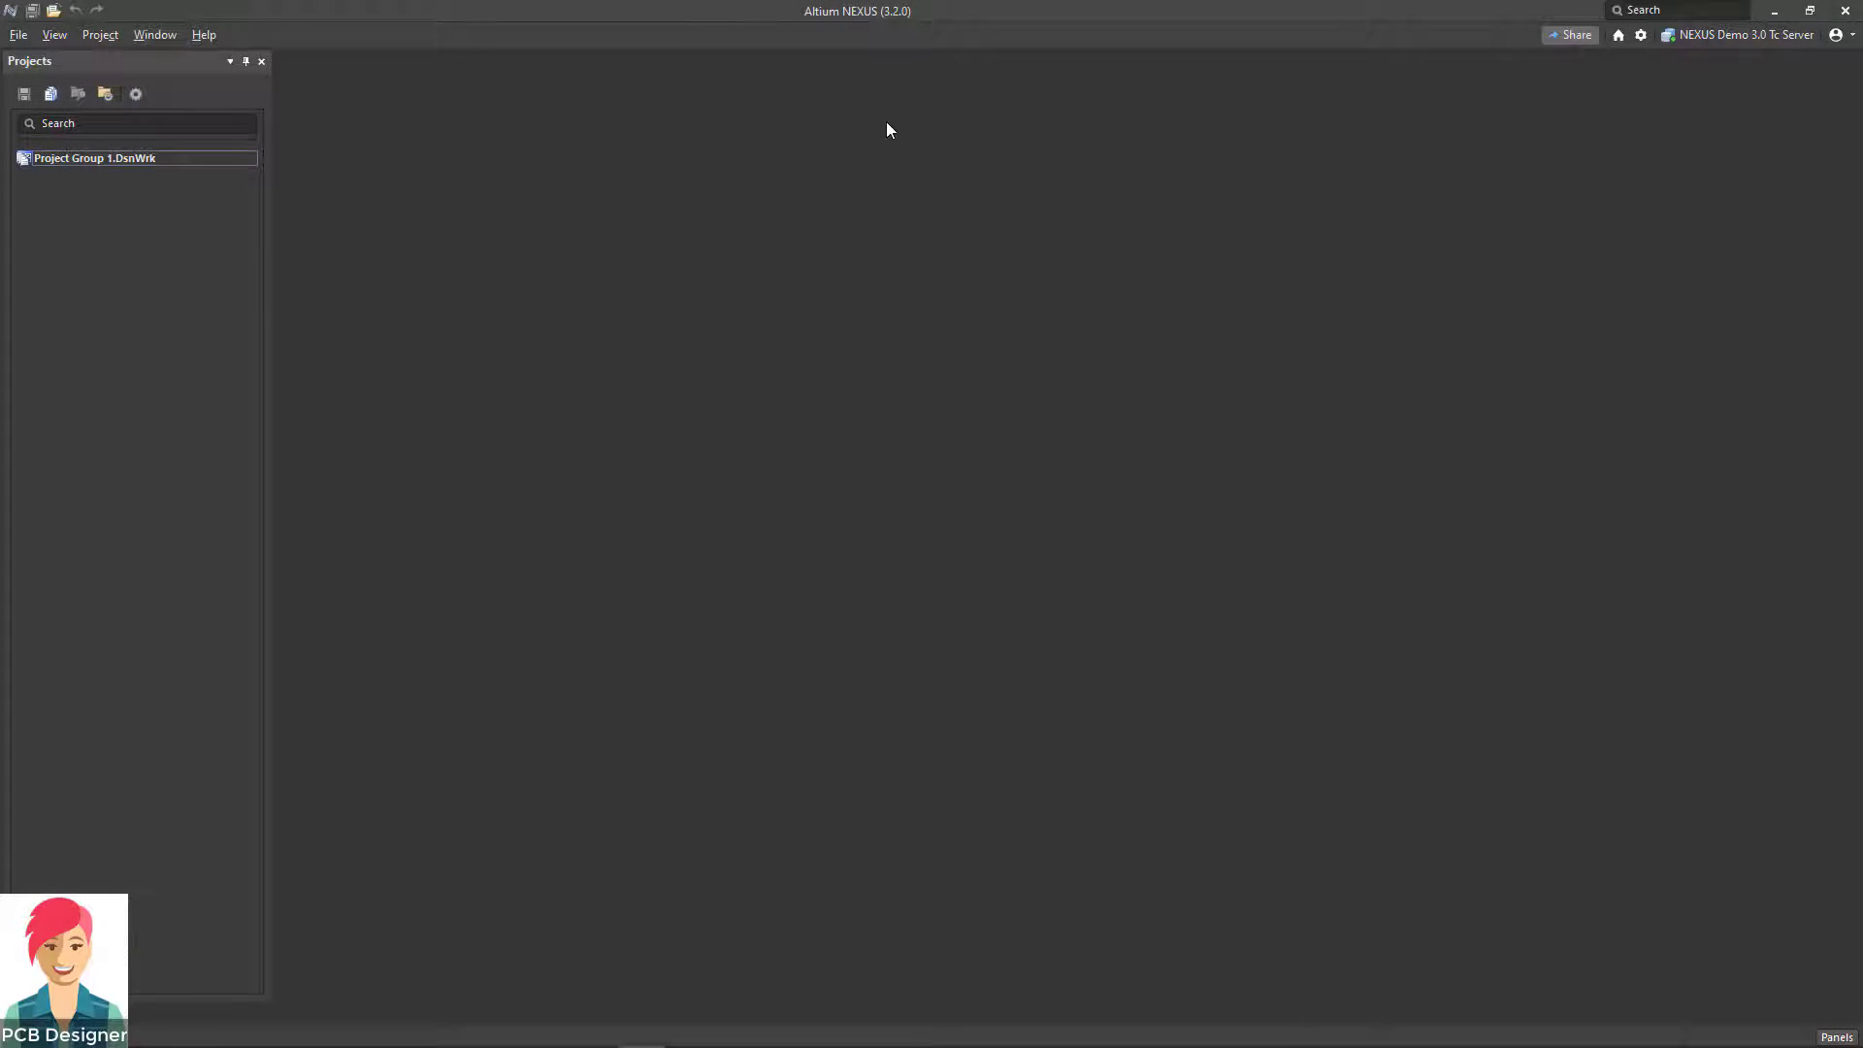
Step: Open the PocketBeagle server project after reviewing its Parameters and General details
click(59, 109)
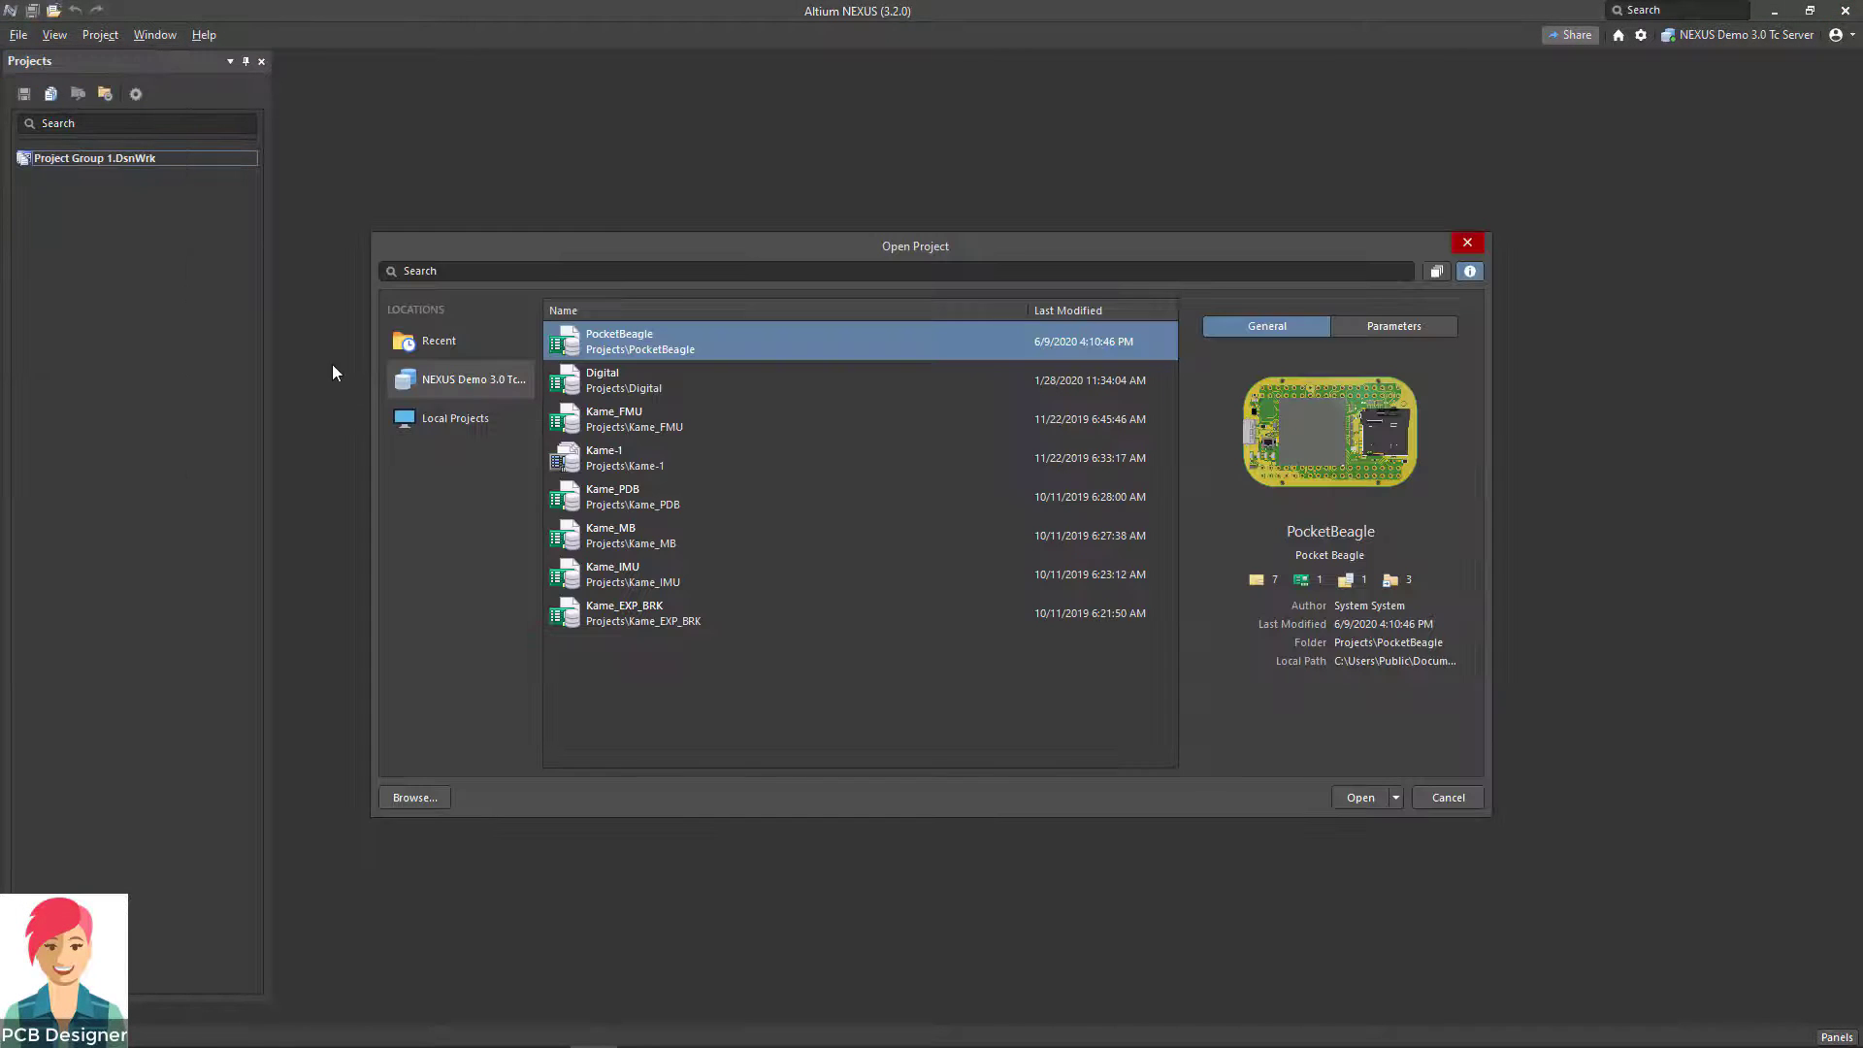
click(1397, 327)
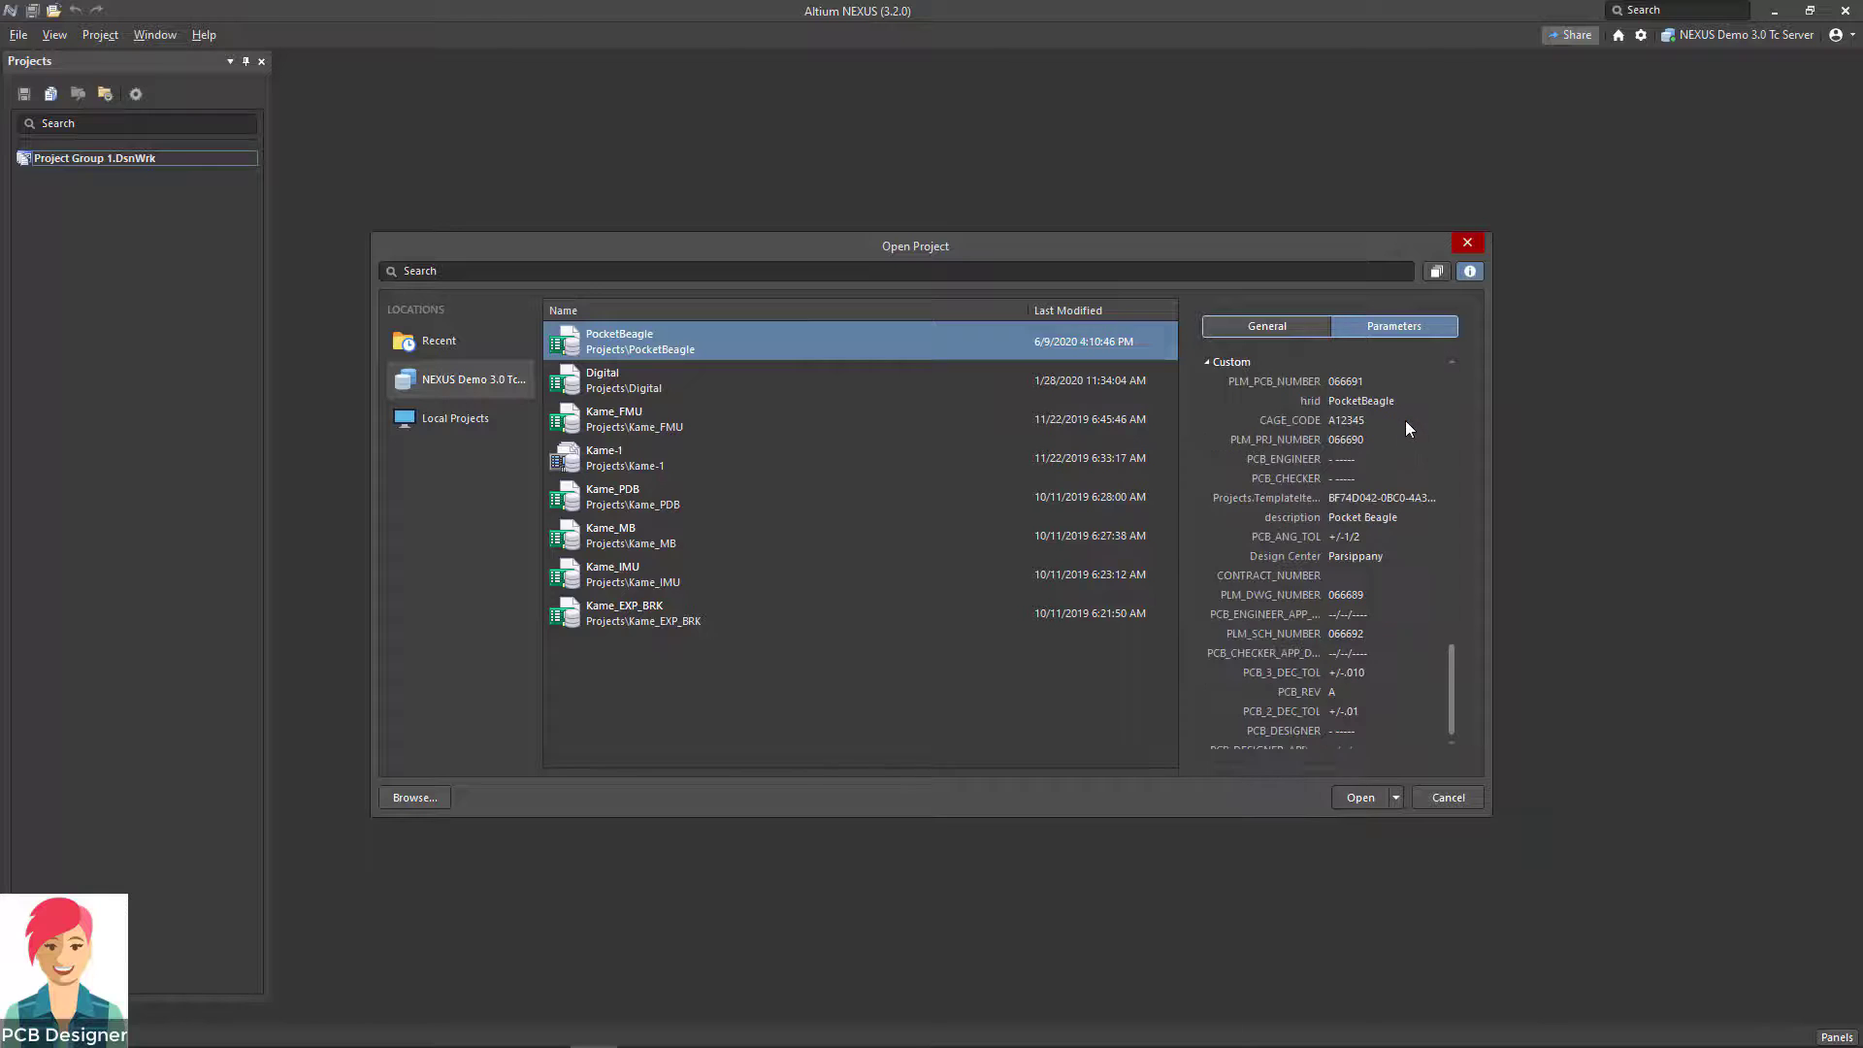
click(1262, 327)
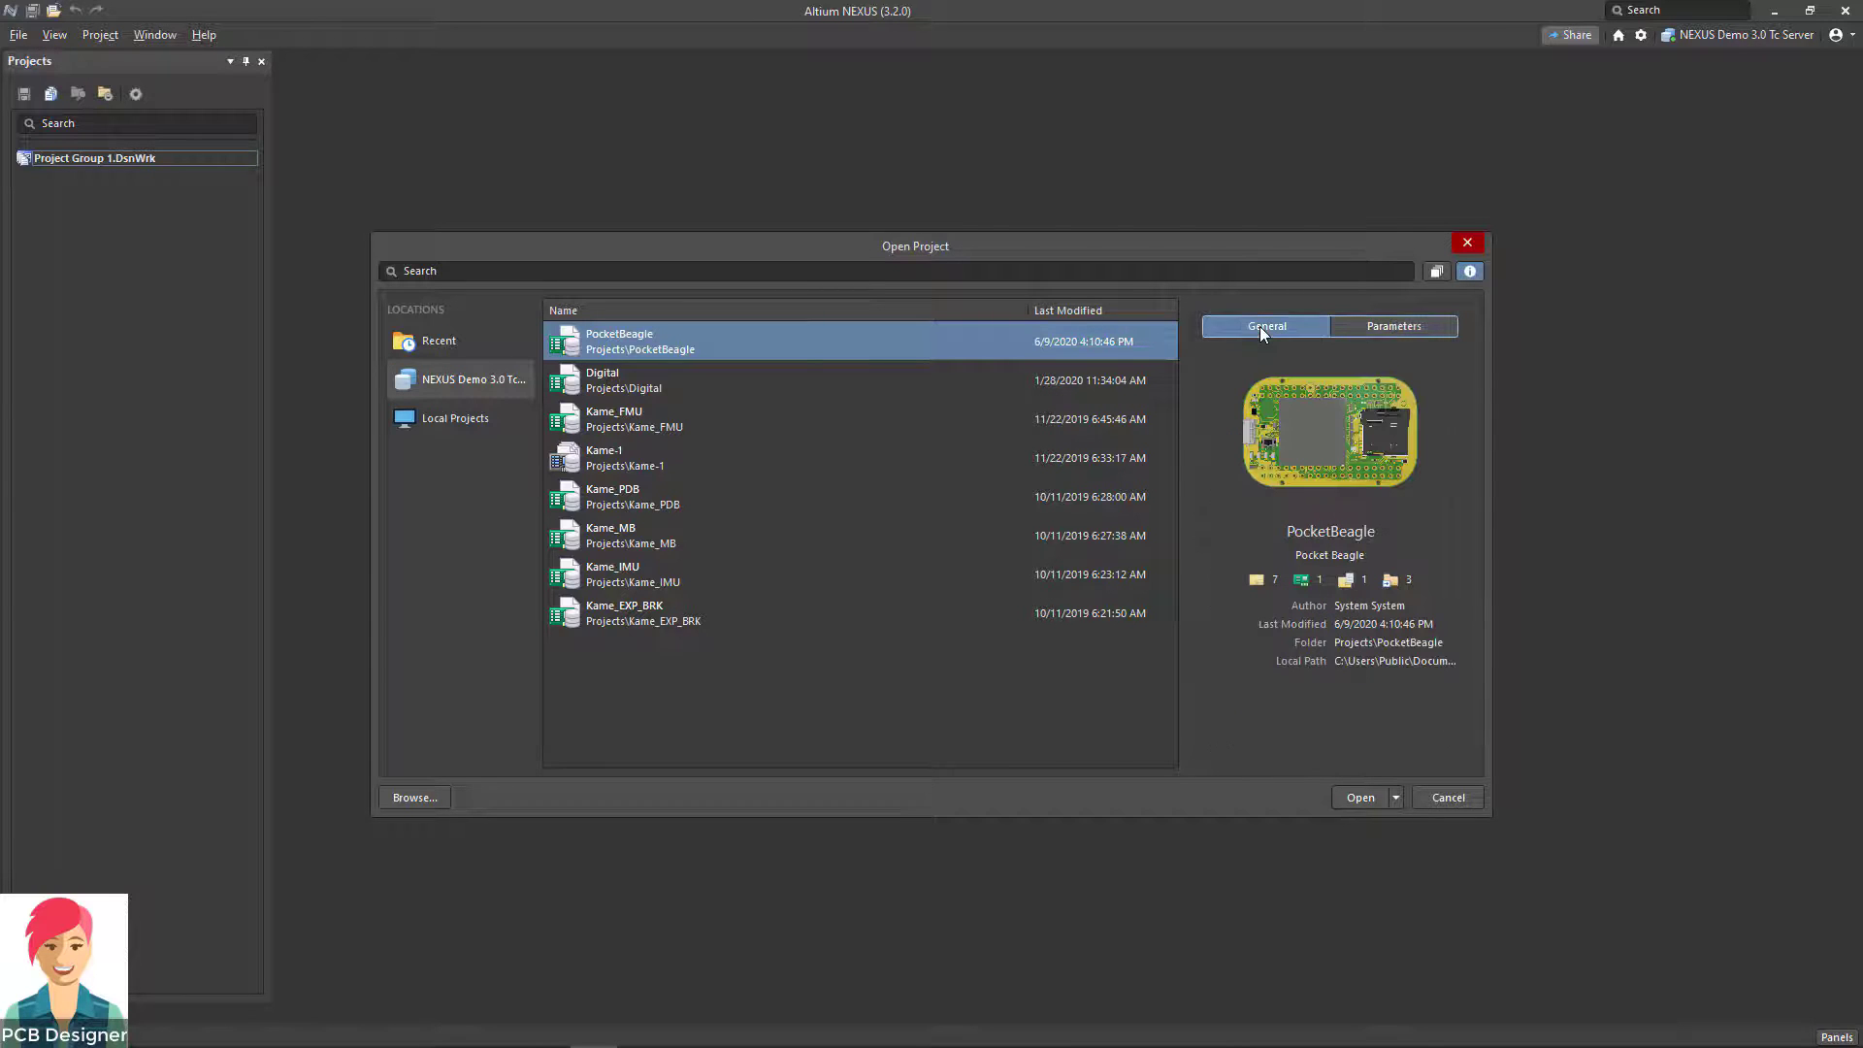
click(1361, 797)
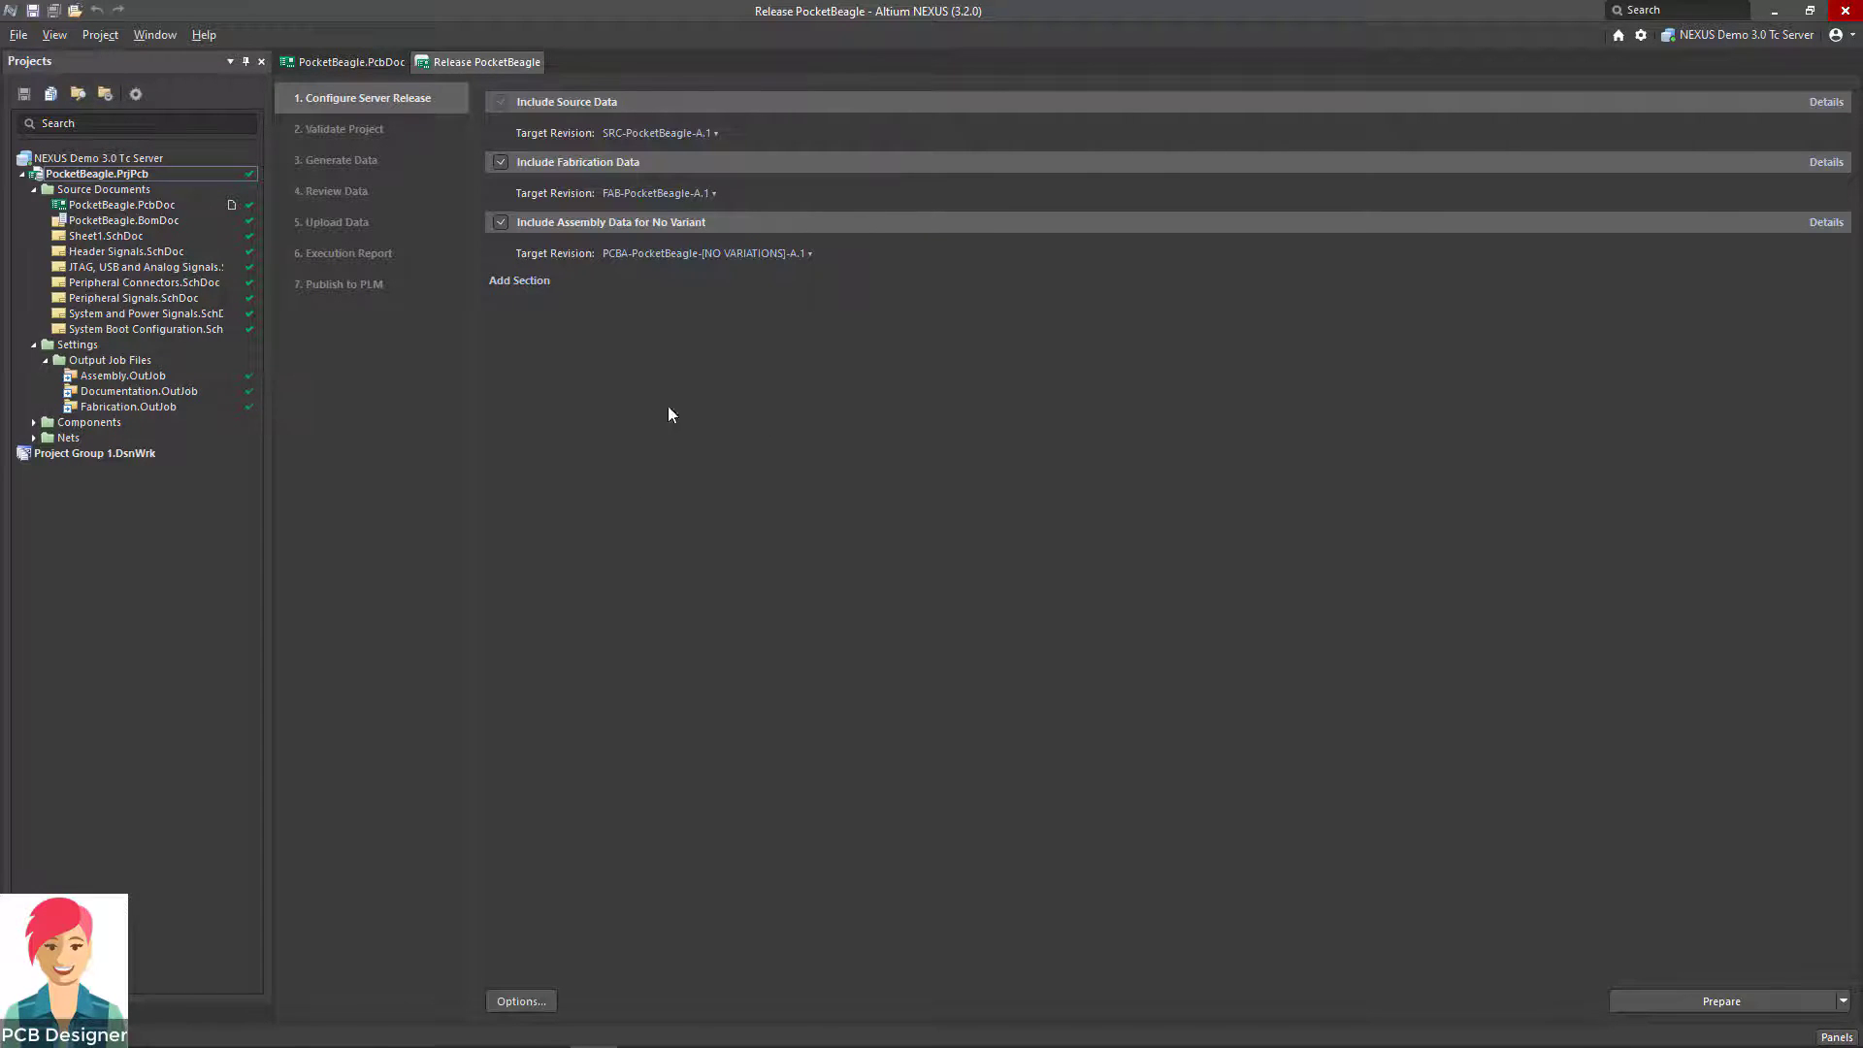
Step: Prepare the PocketBeagle release data through to the Review Data stage
click(1712, 1002)
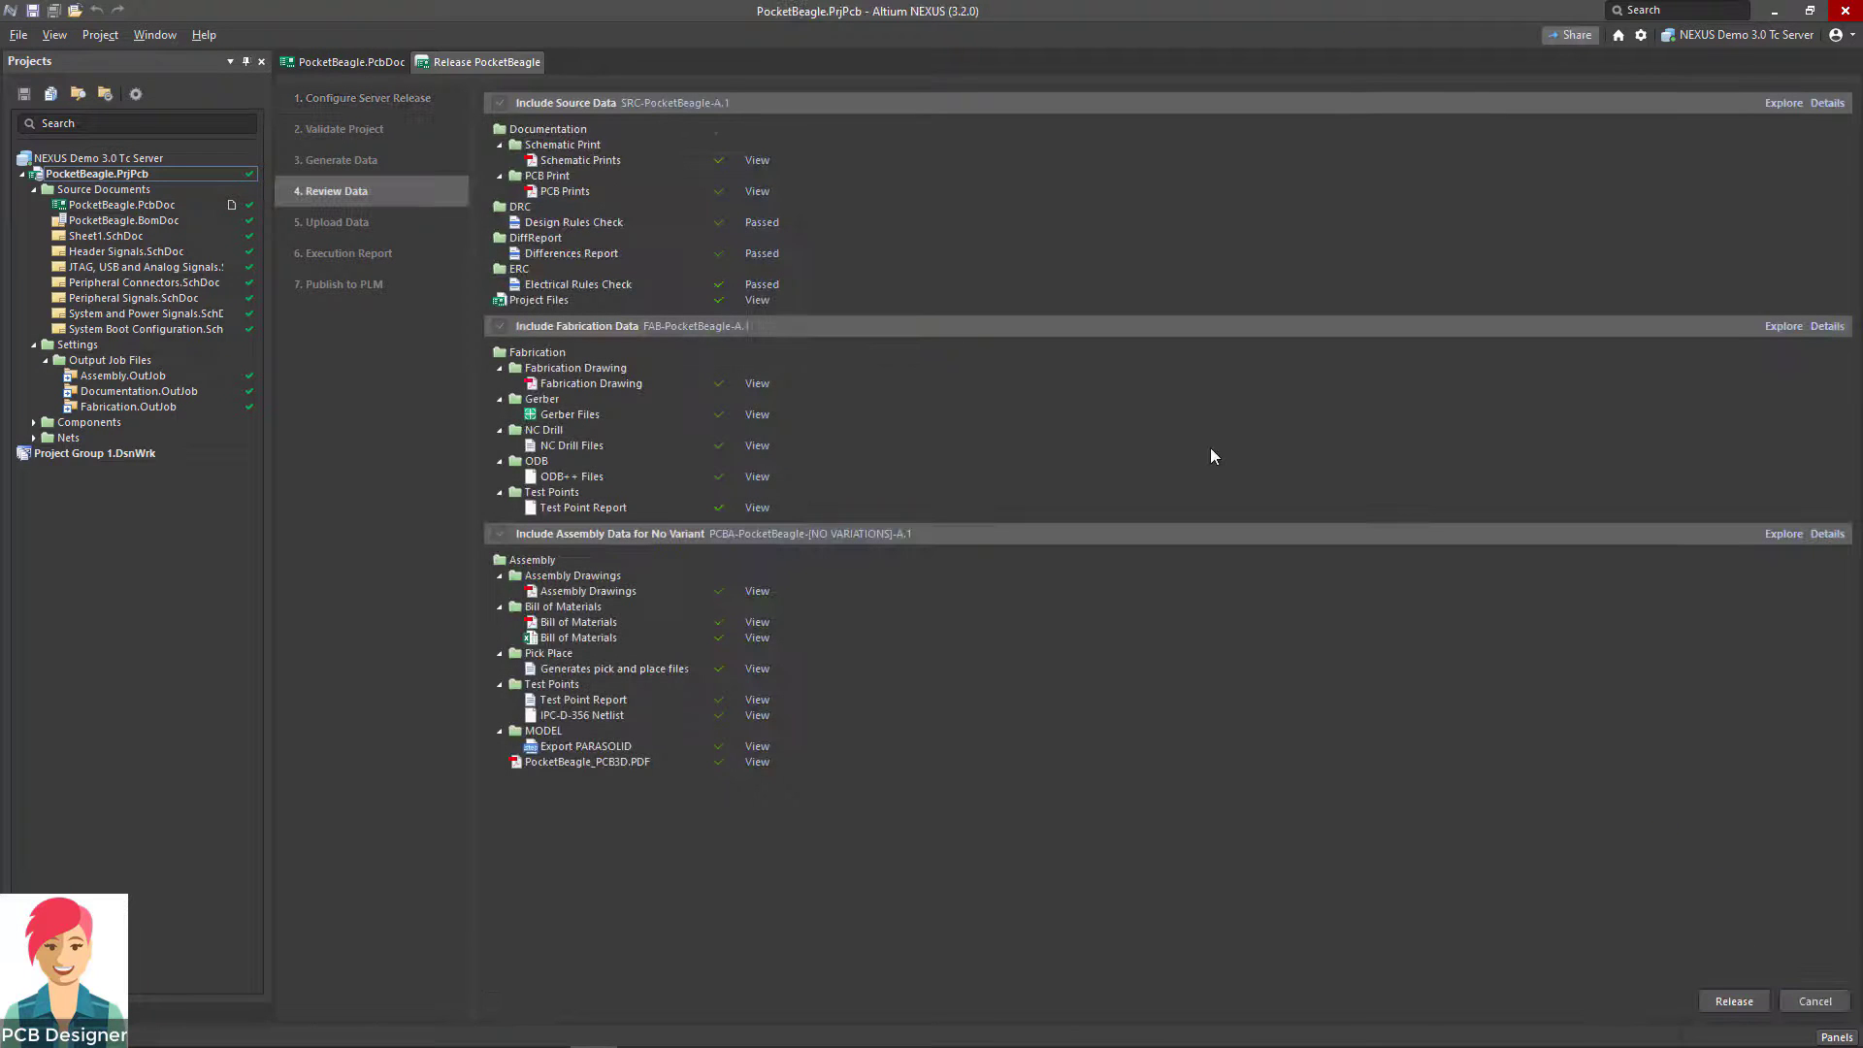
Step: Release the project to the server with the note 'Initial Release'
click(767, 746)
click(1741, 1010)
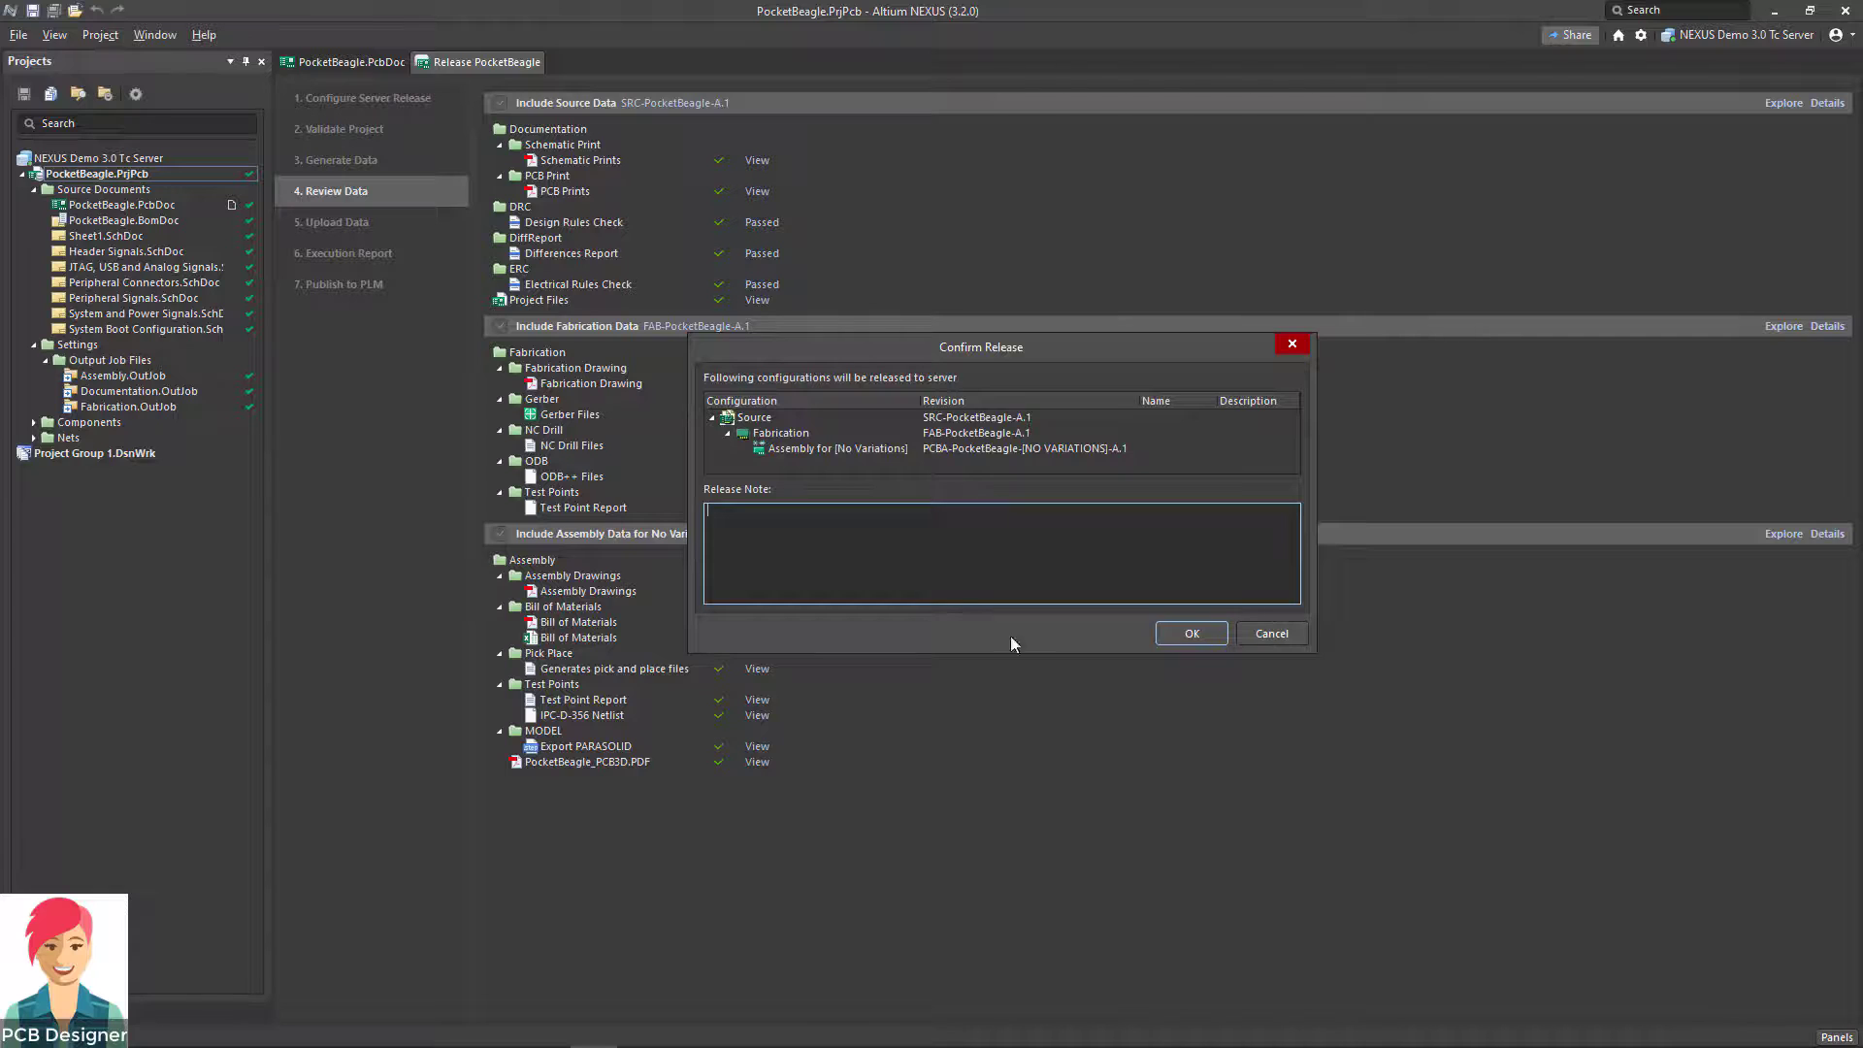
text(Initial Release)
click(1187, 632)
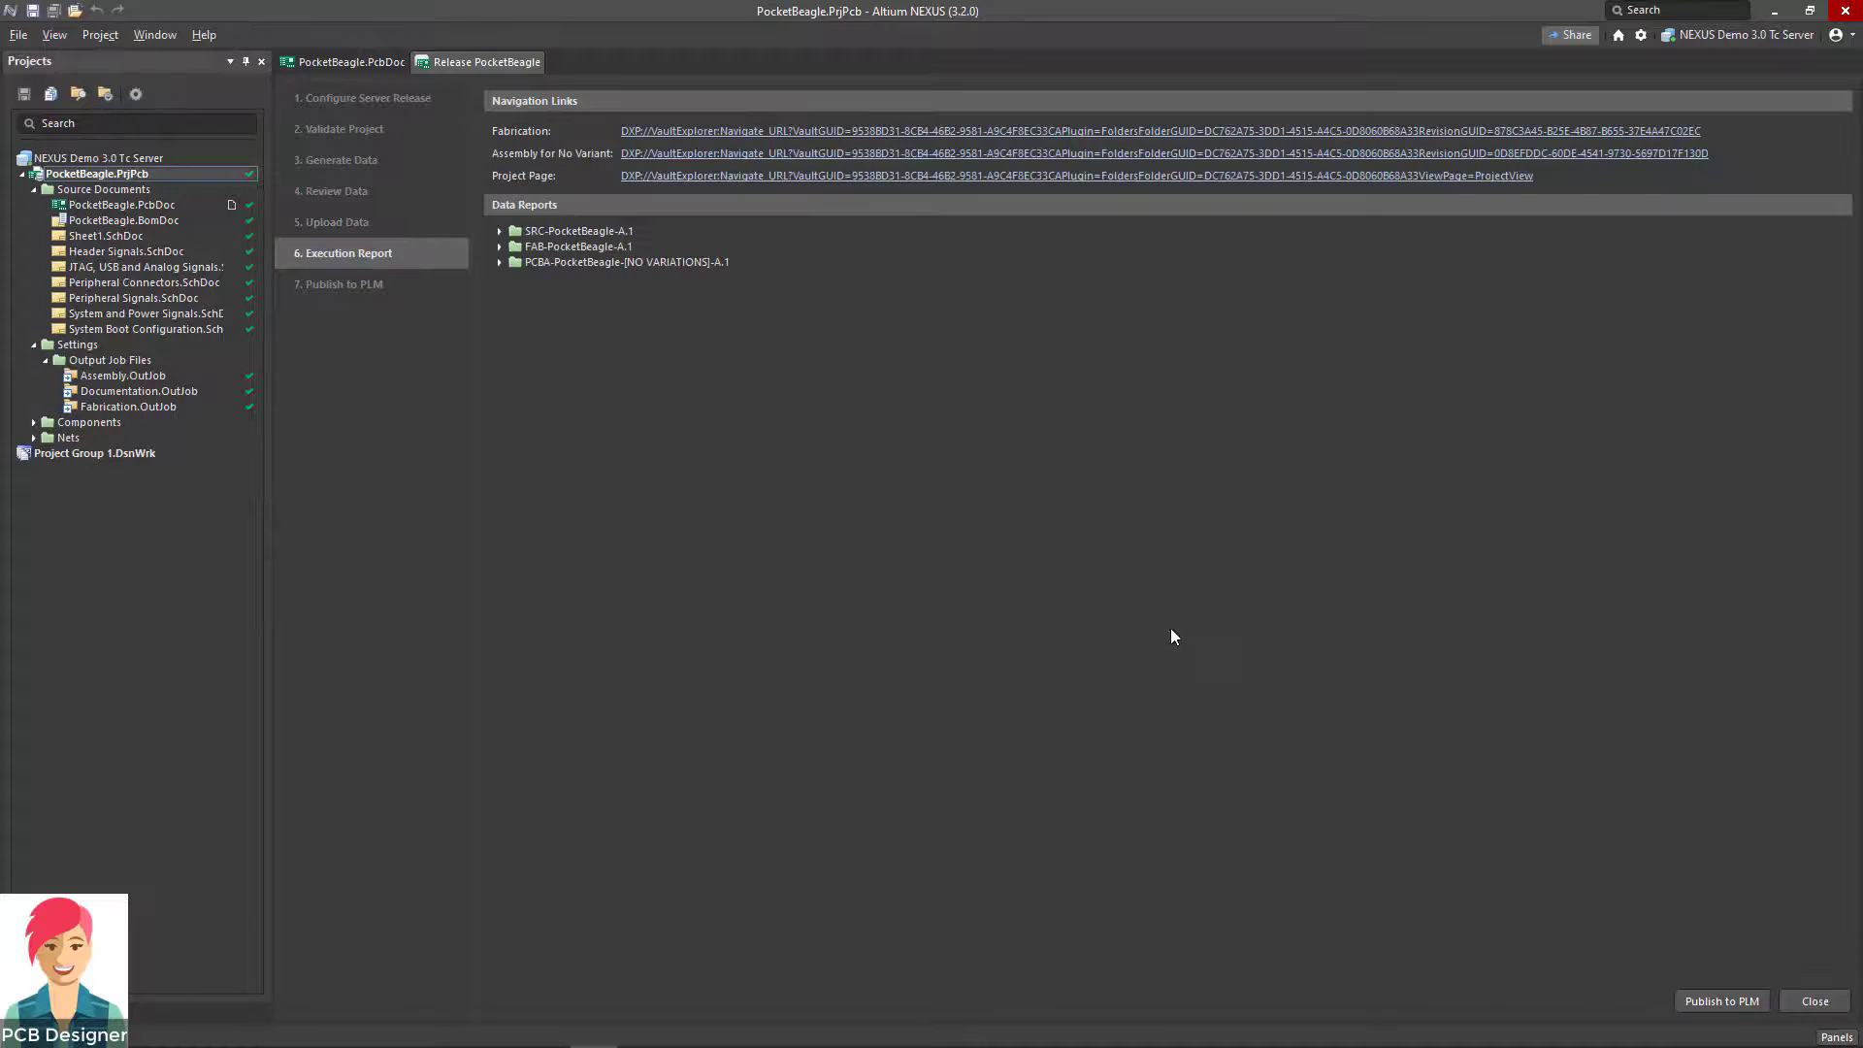
Step: Expand the released source, fabrication, assembly and Pick Place data in the report
click(499, 230)
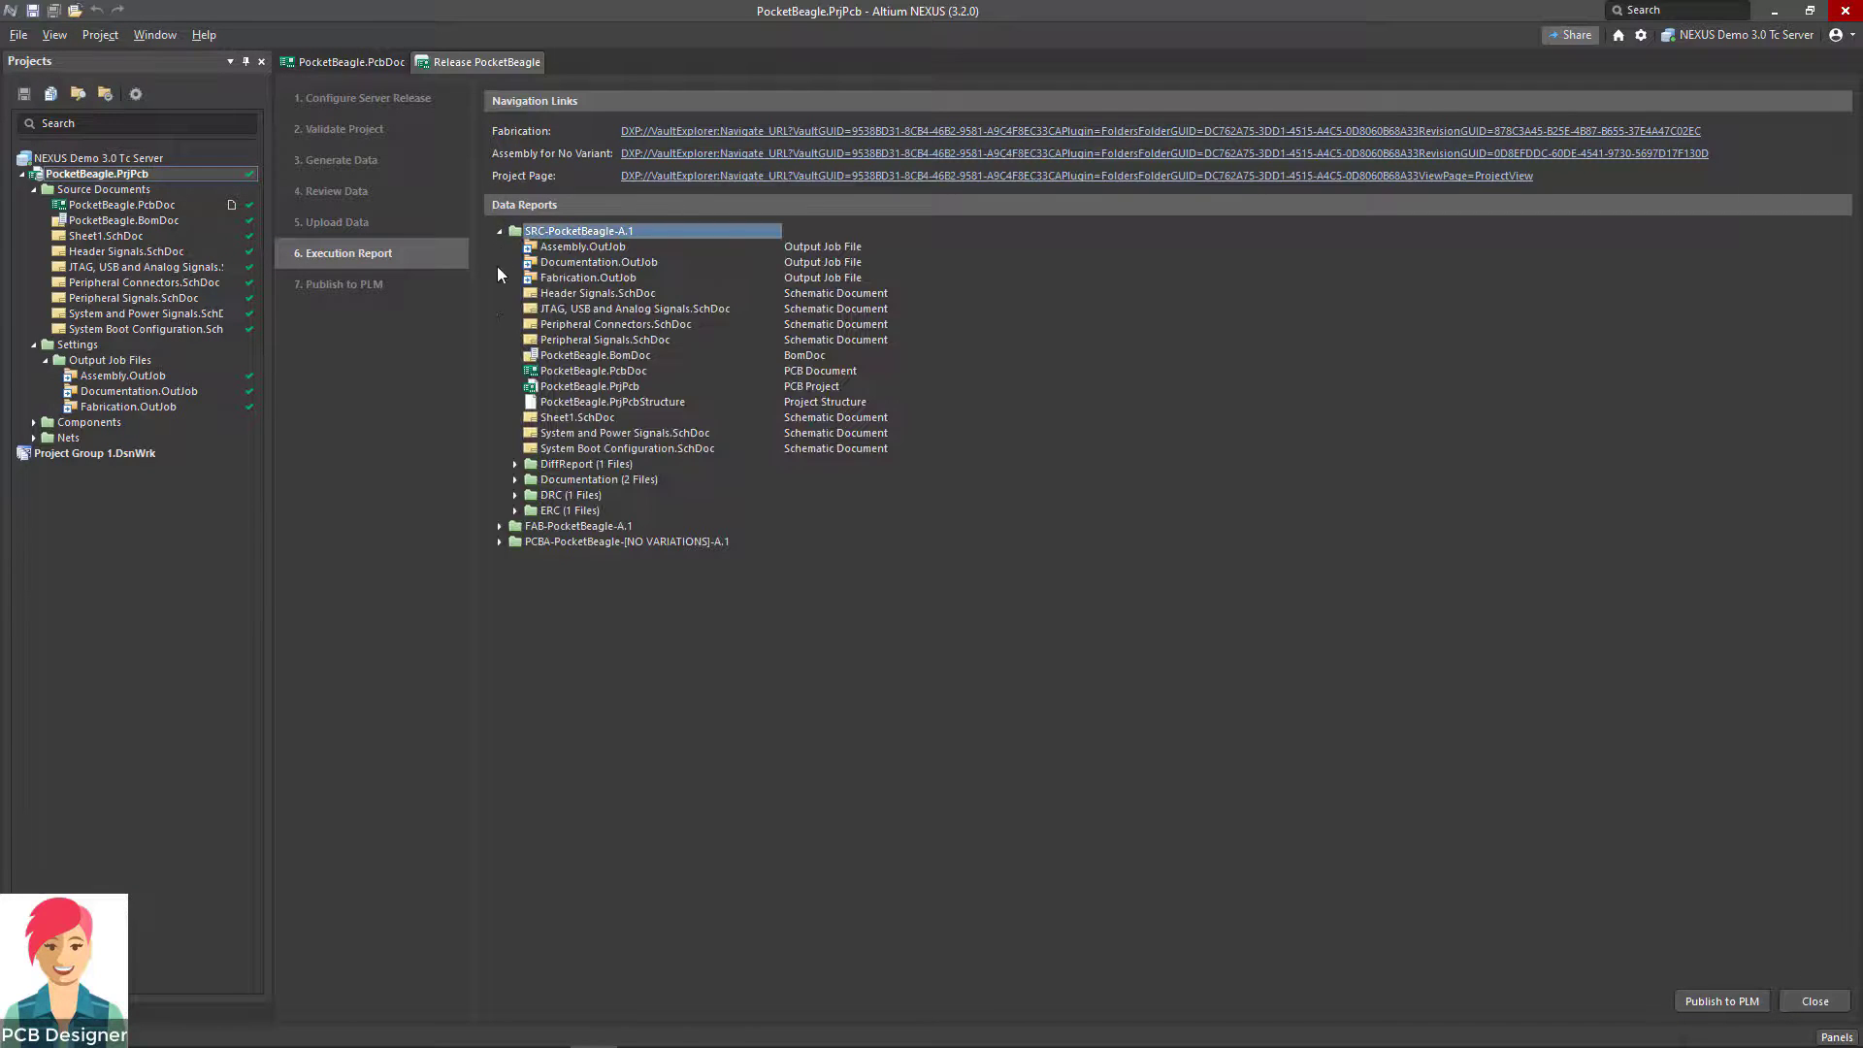
click(500, 526)
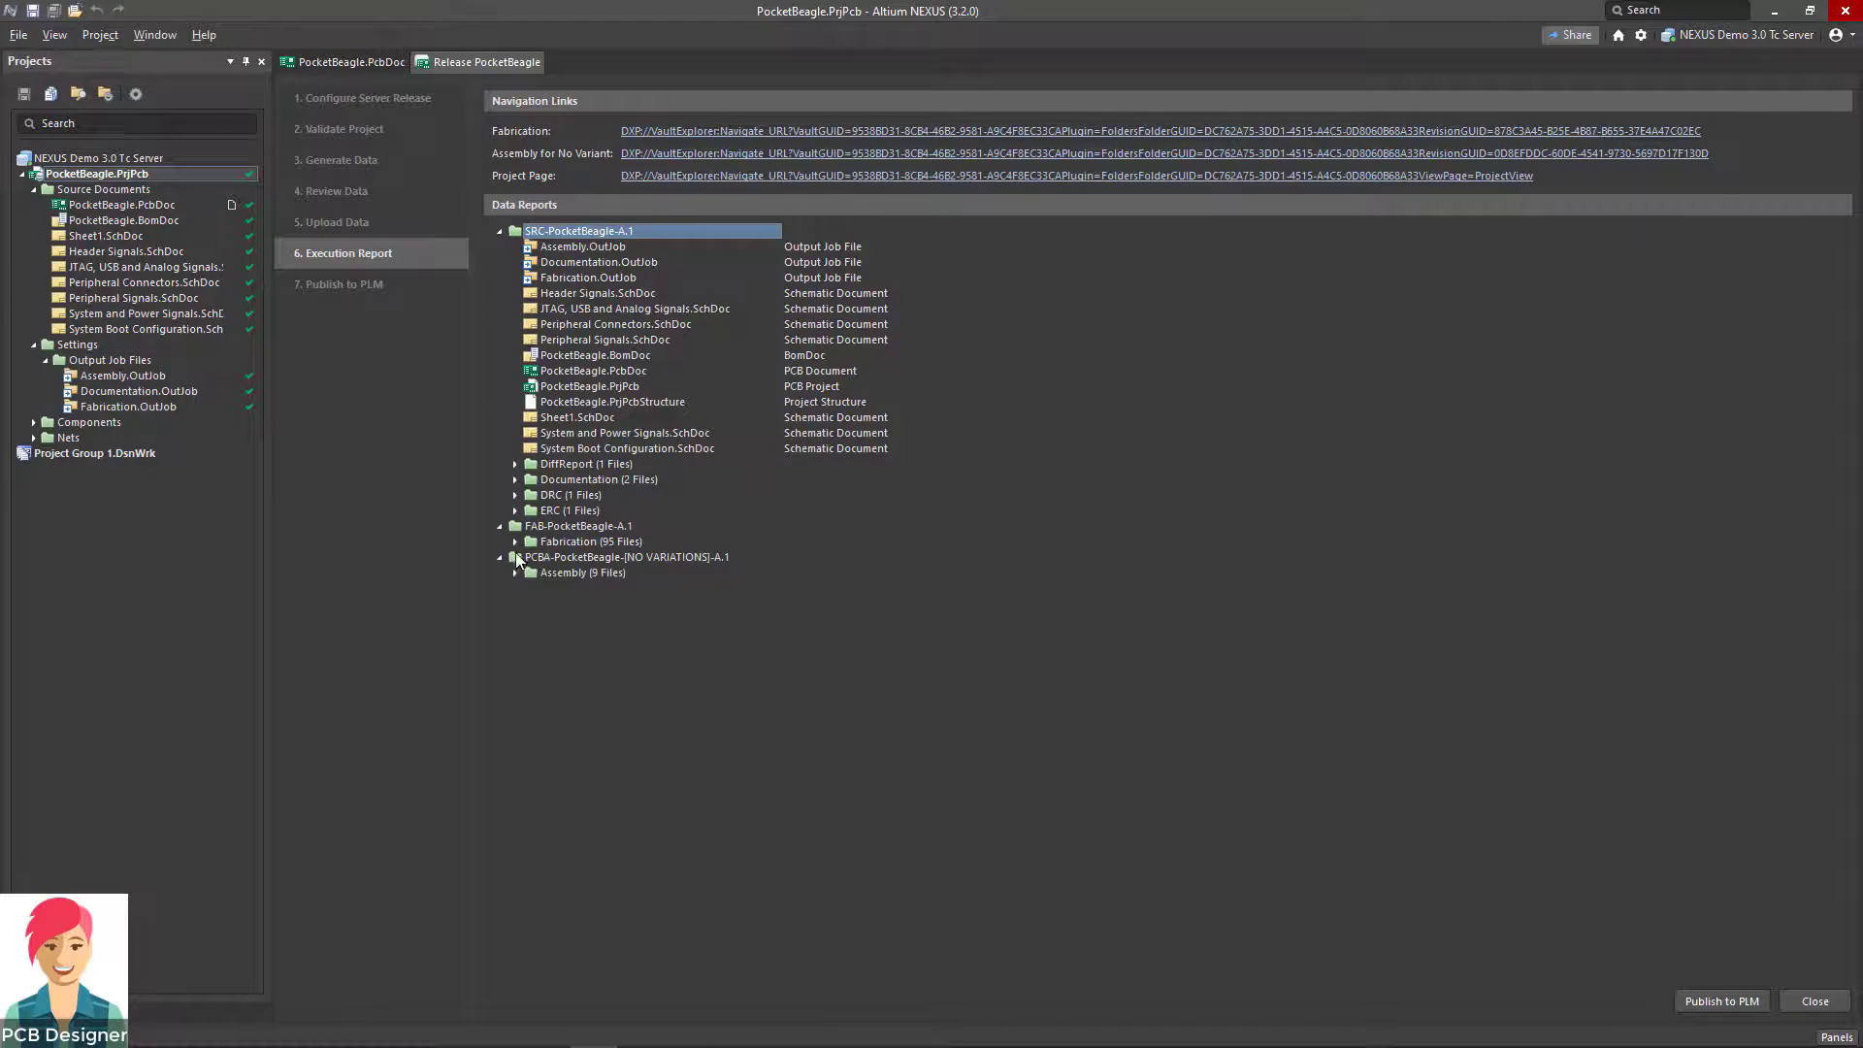
click(514, 650)
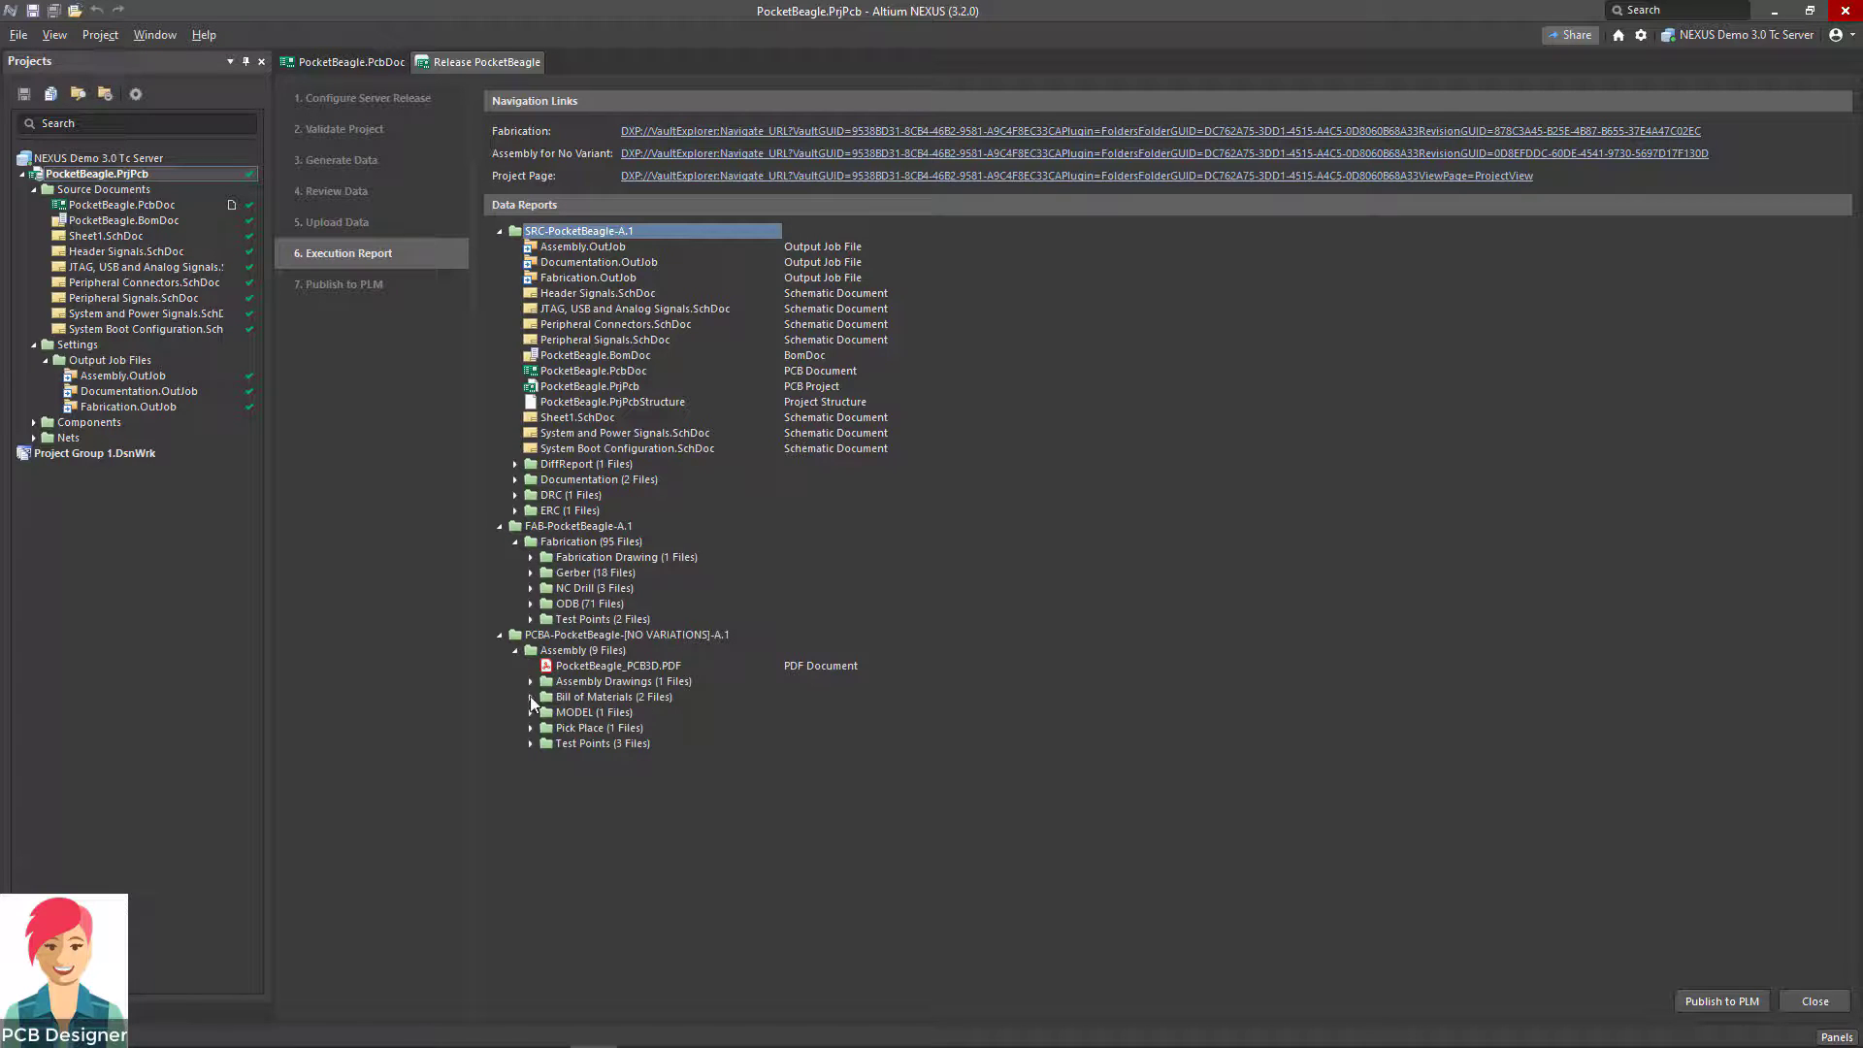
click(531, 728)
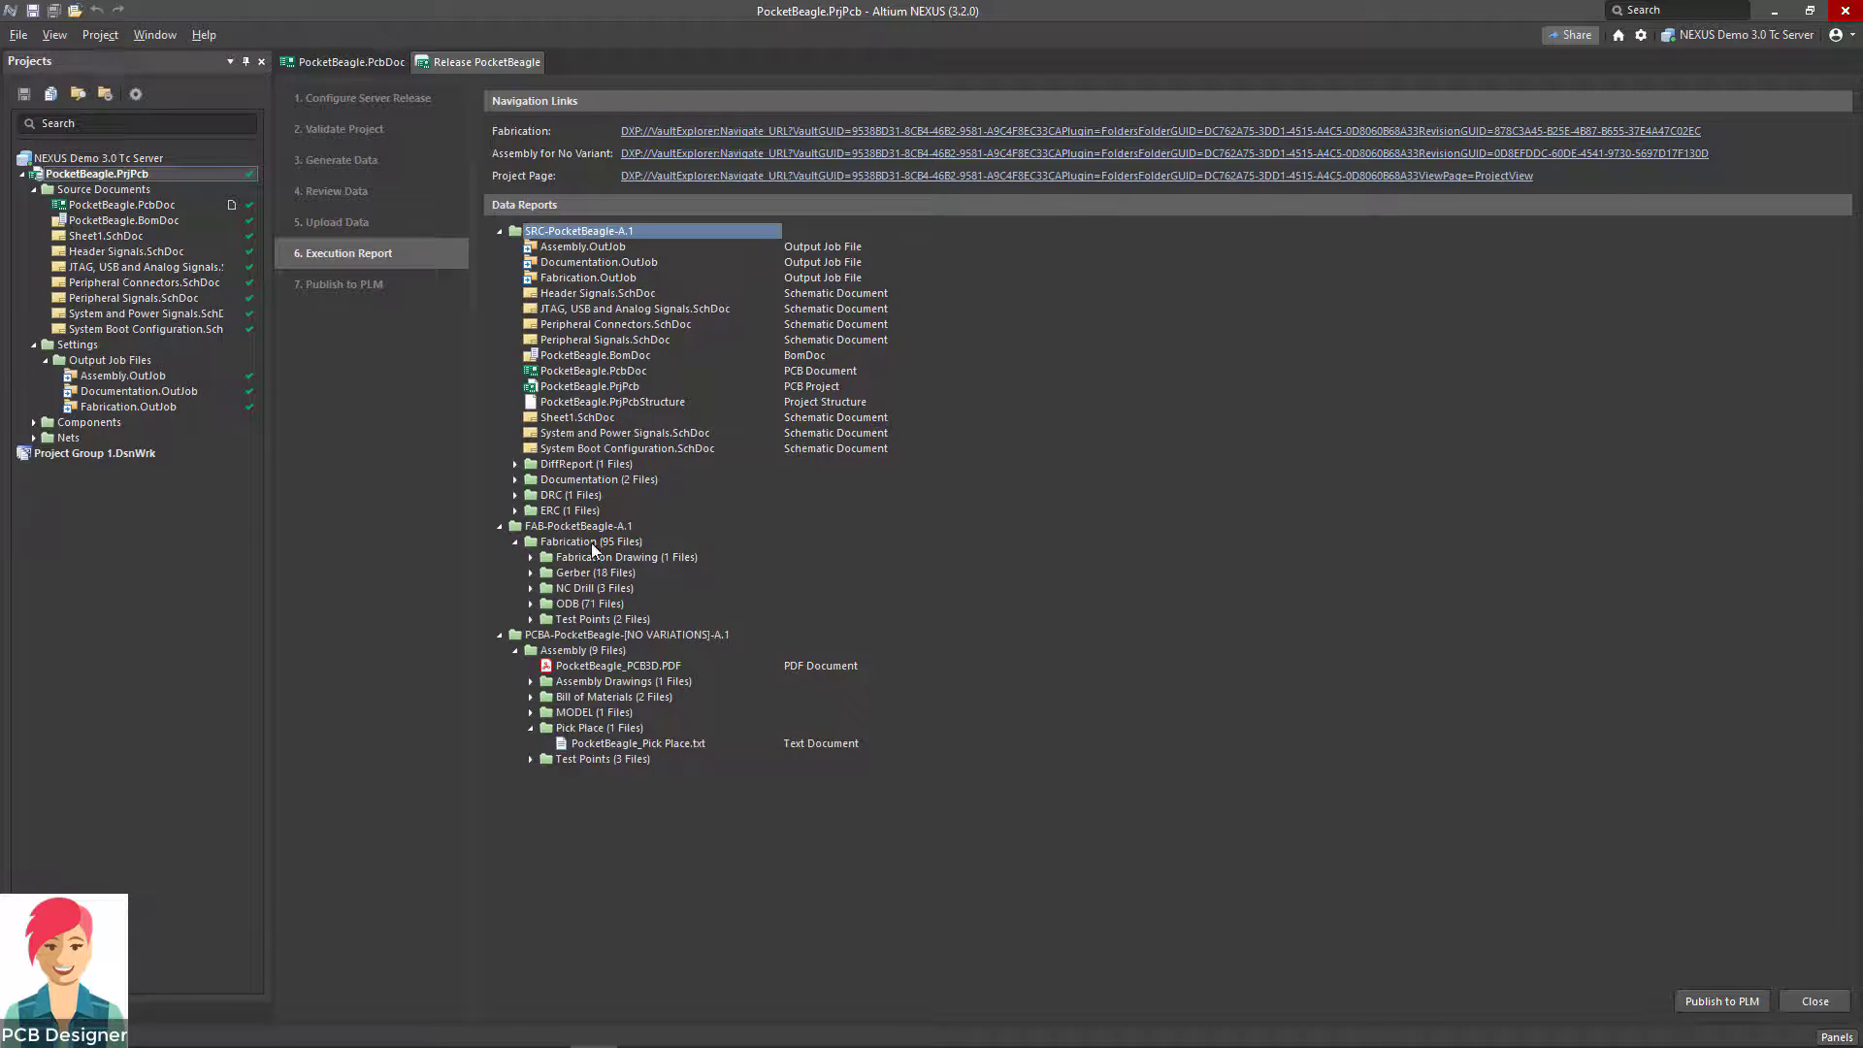
Step: Publish the release to PLM and inspect the Release and Publish to PLM #20 workflow
click(1722, 1009)
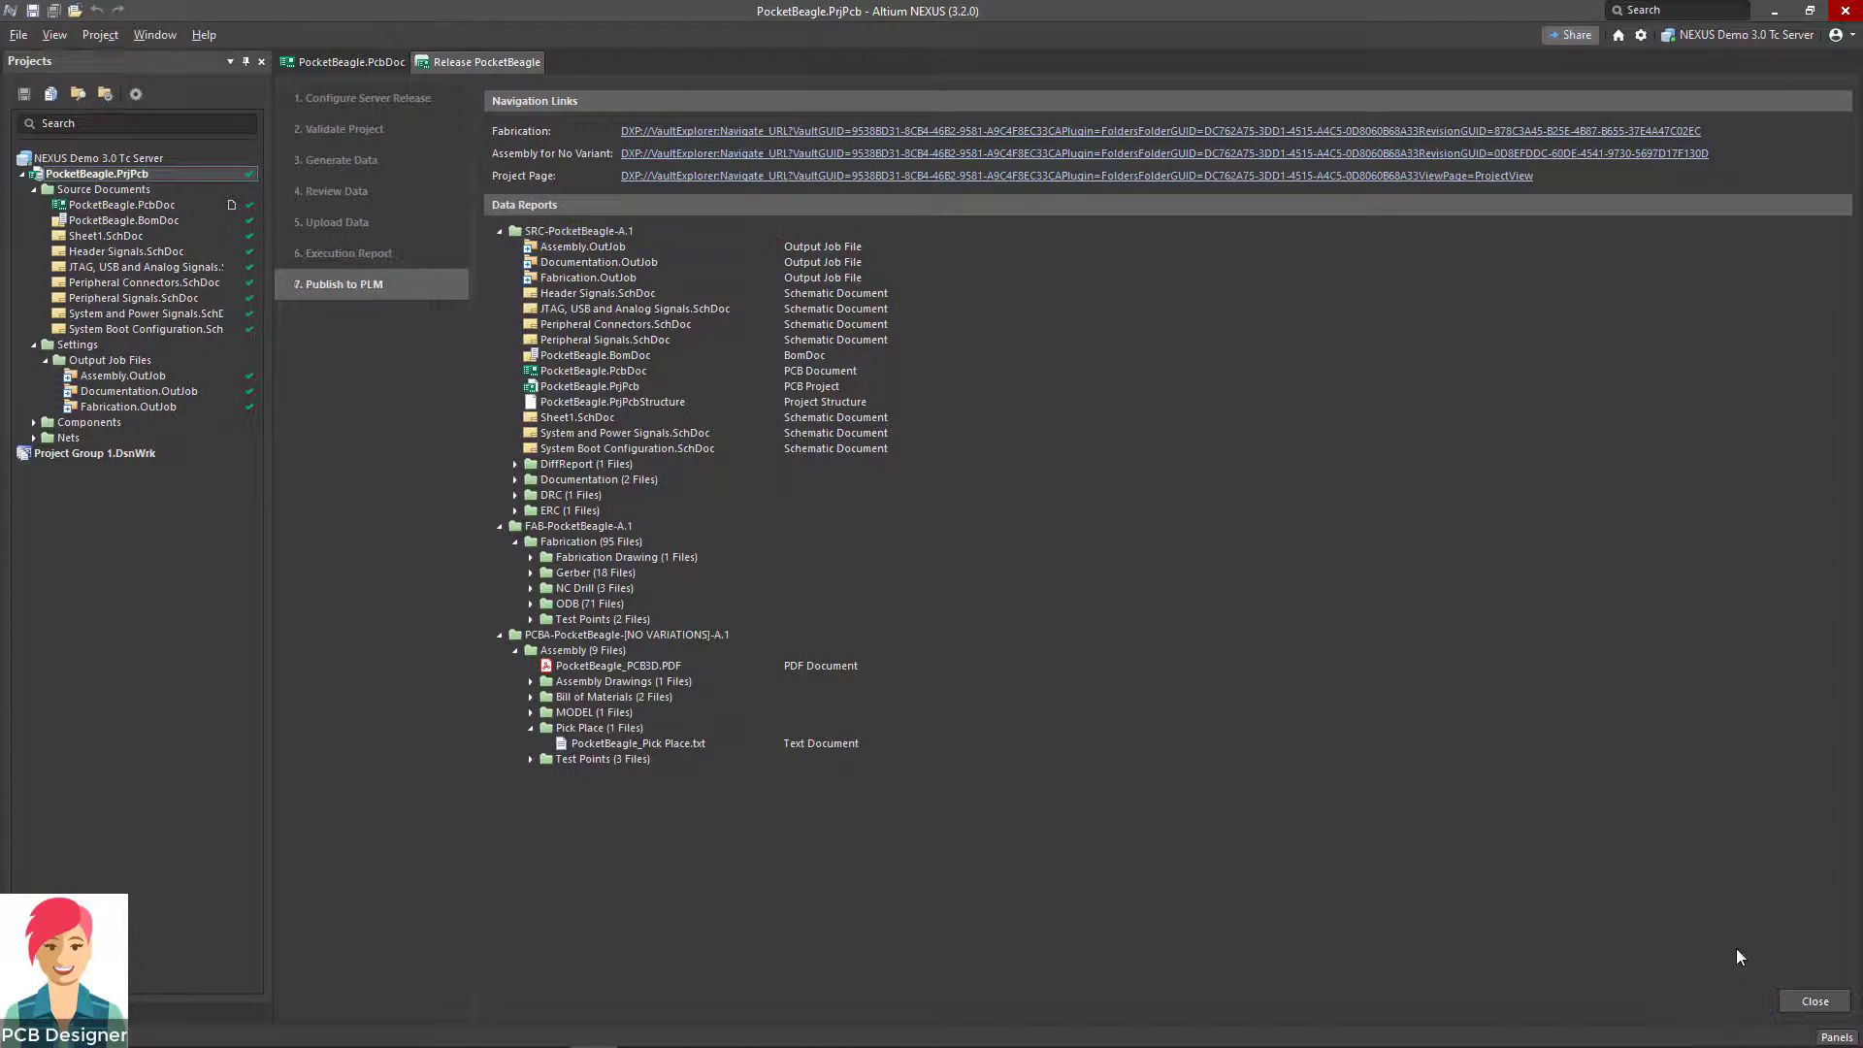
click(79, 1012)
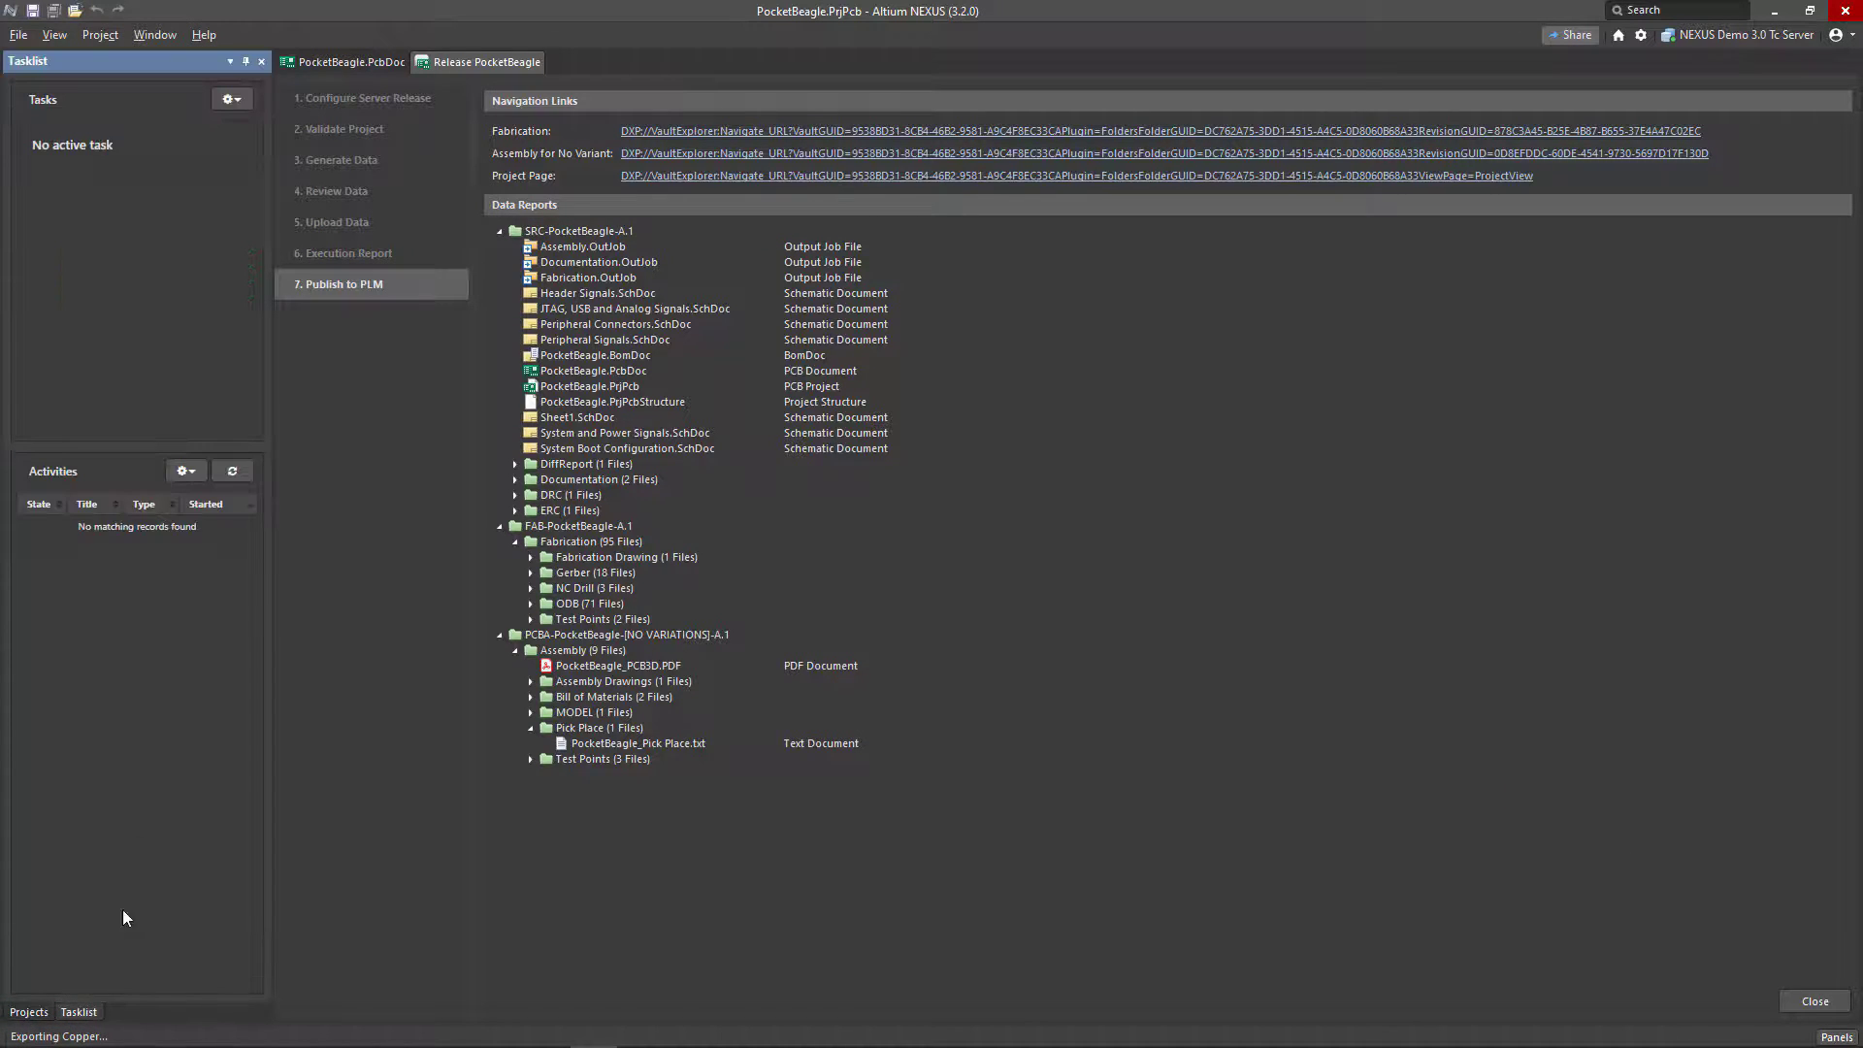
click(232, 470)
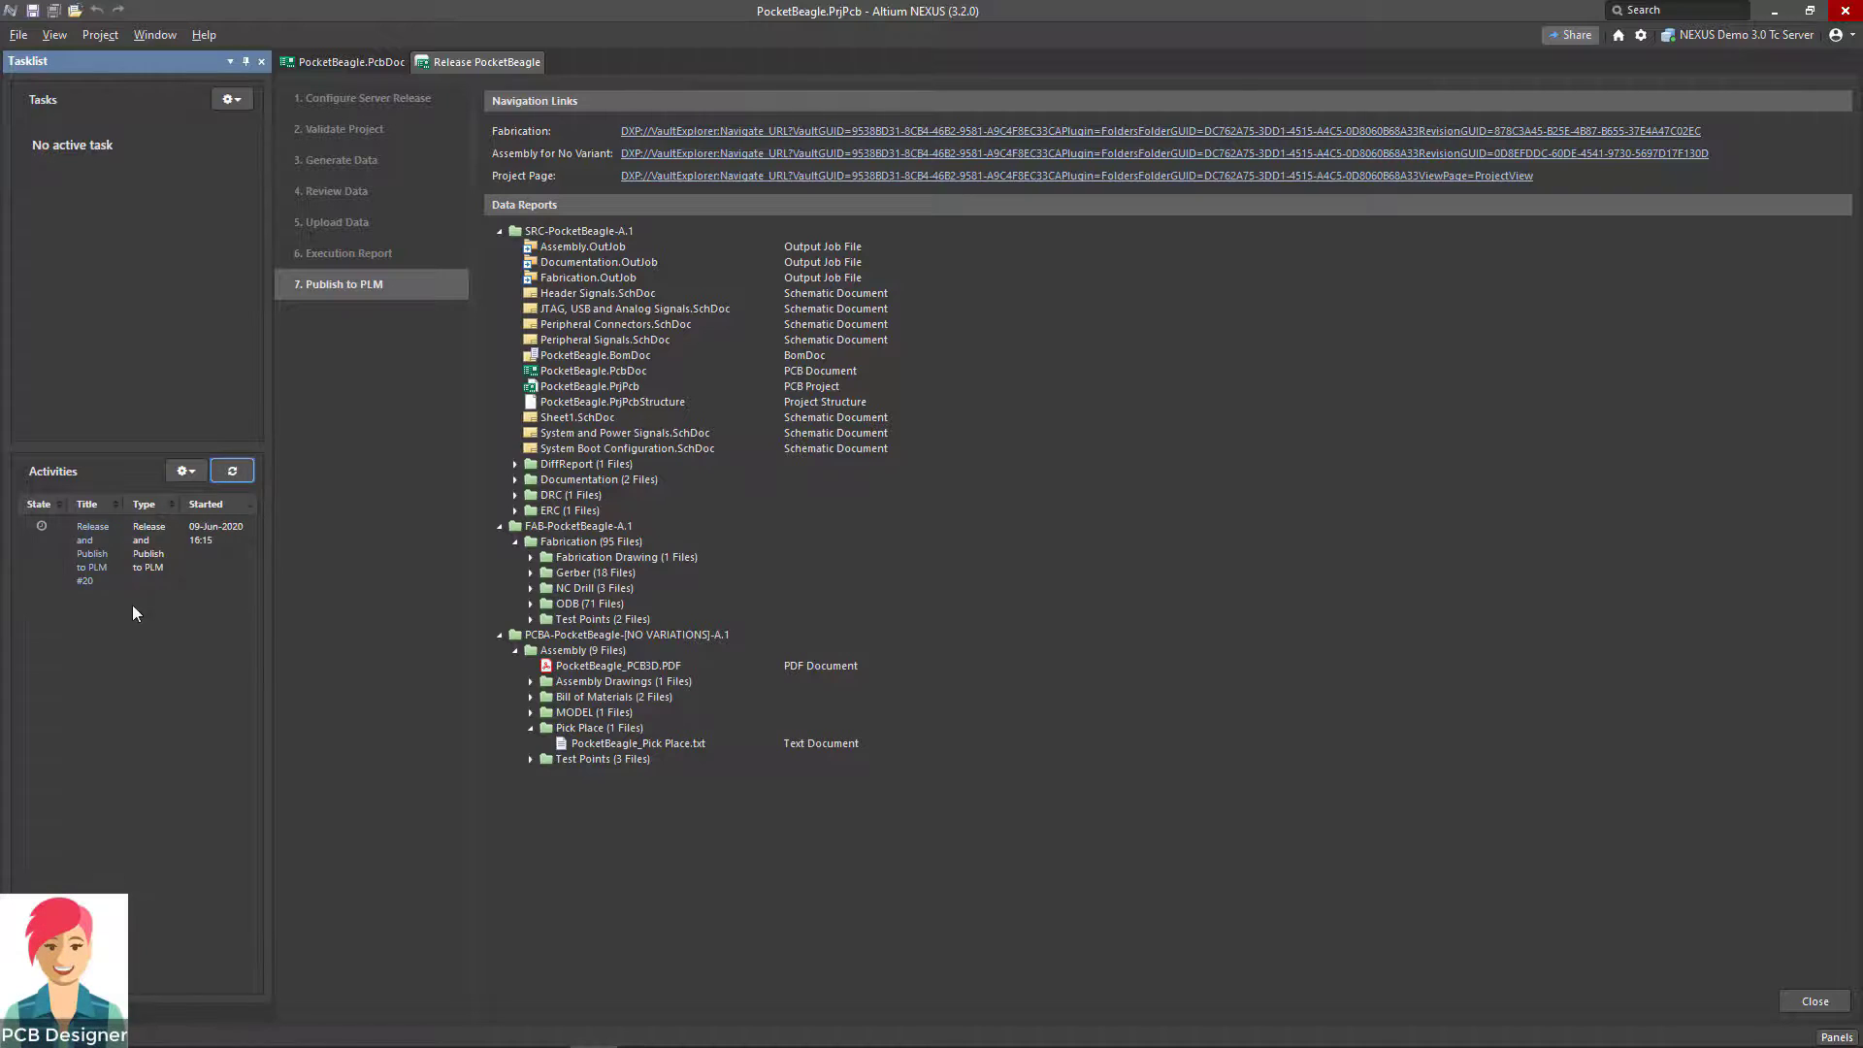
double_click(97, 536)
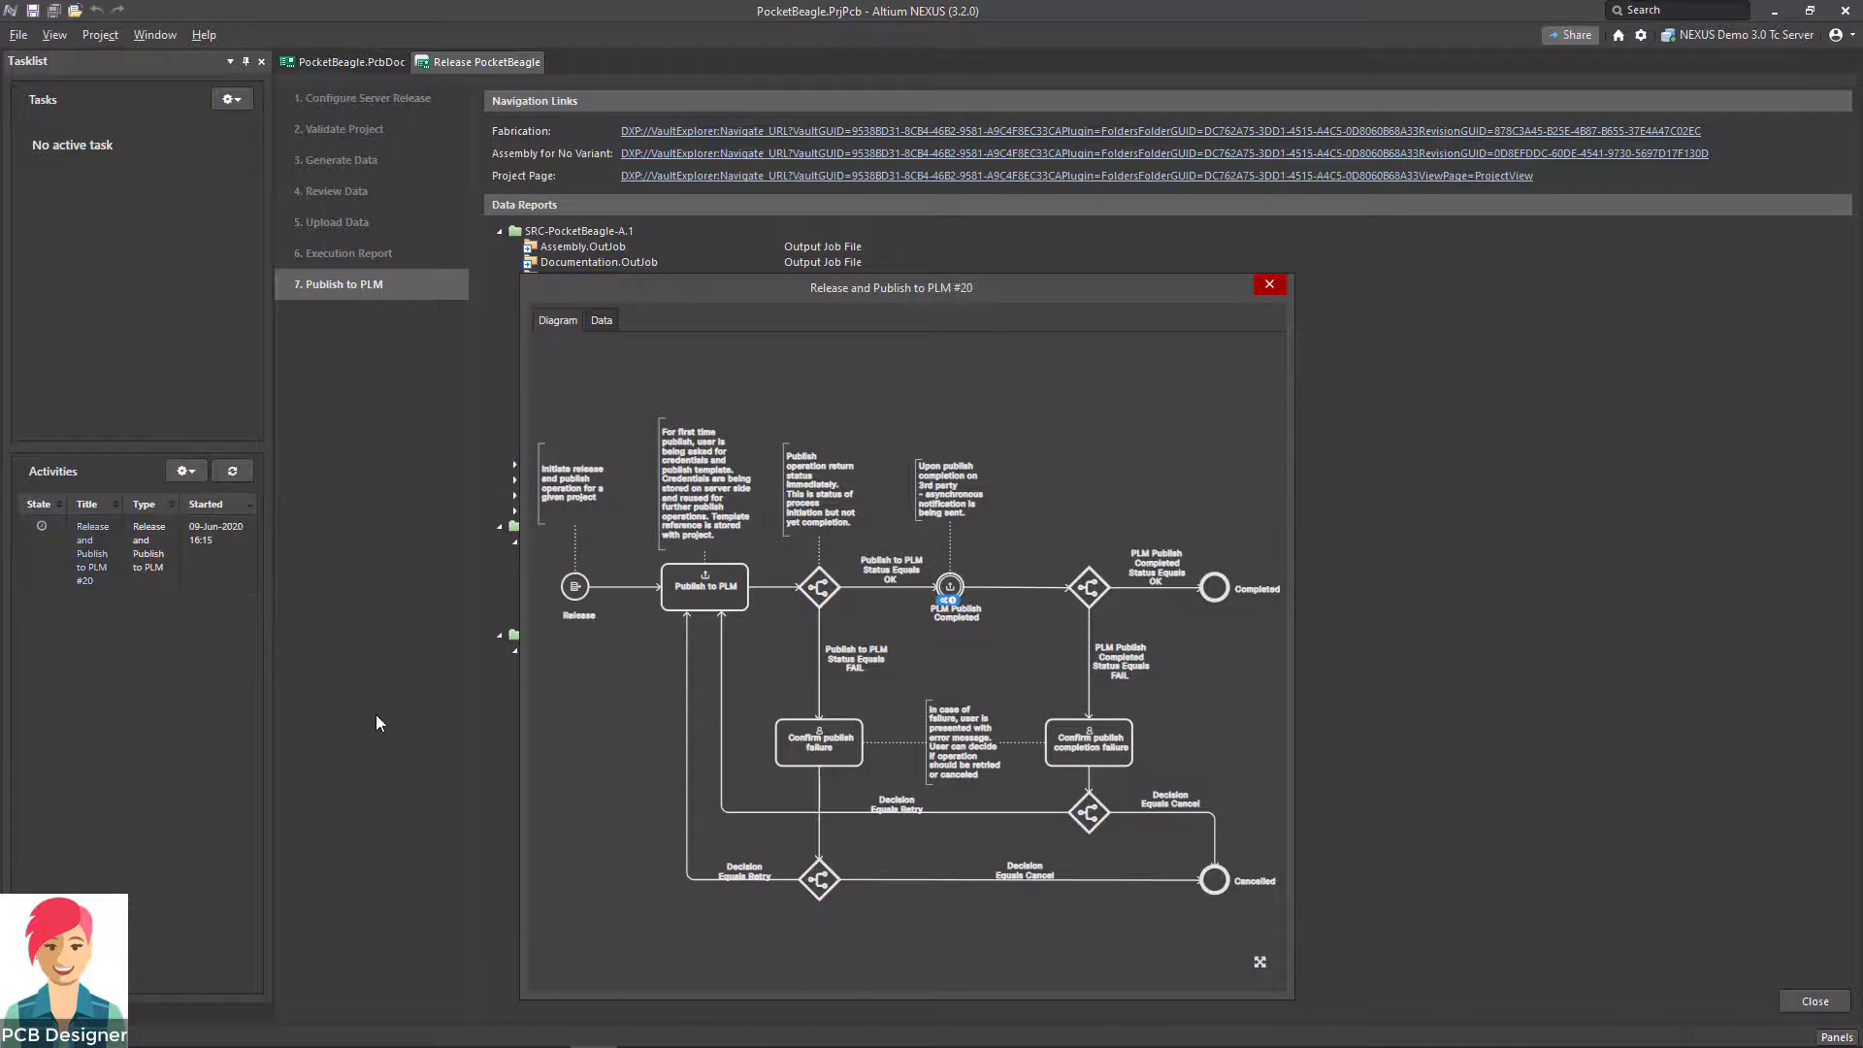
scroll(959, 614, up, 3)
scroll(959, 614, down, 2)
scroll(959, 614, down, 2)
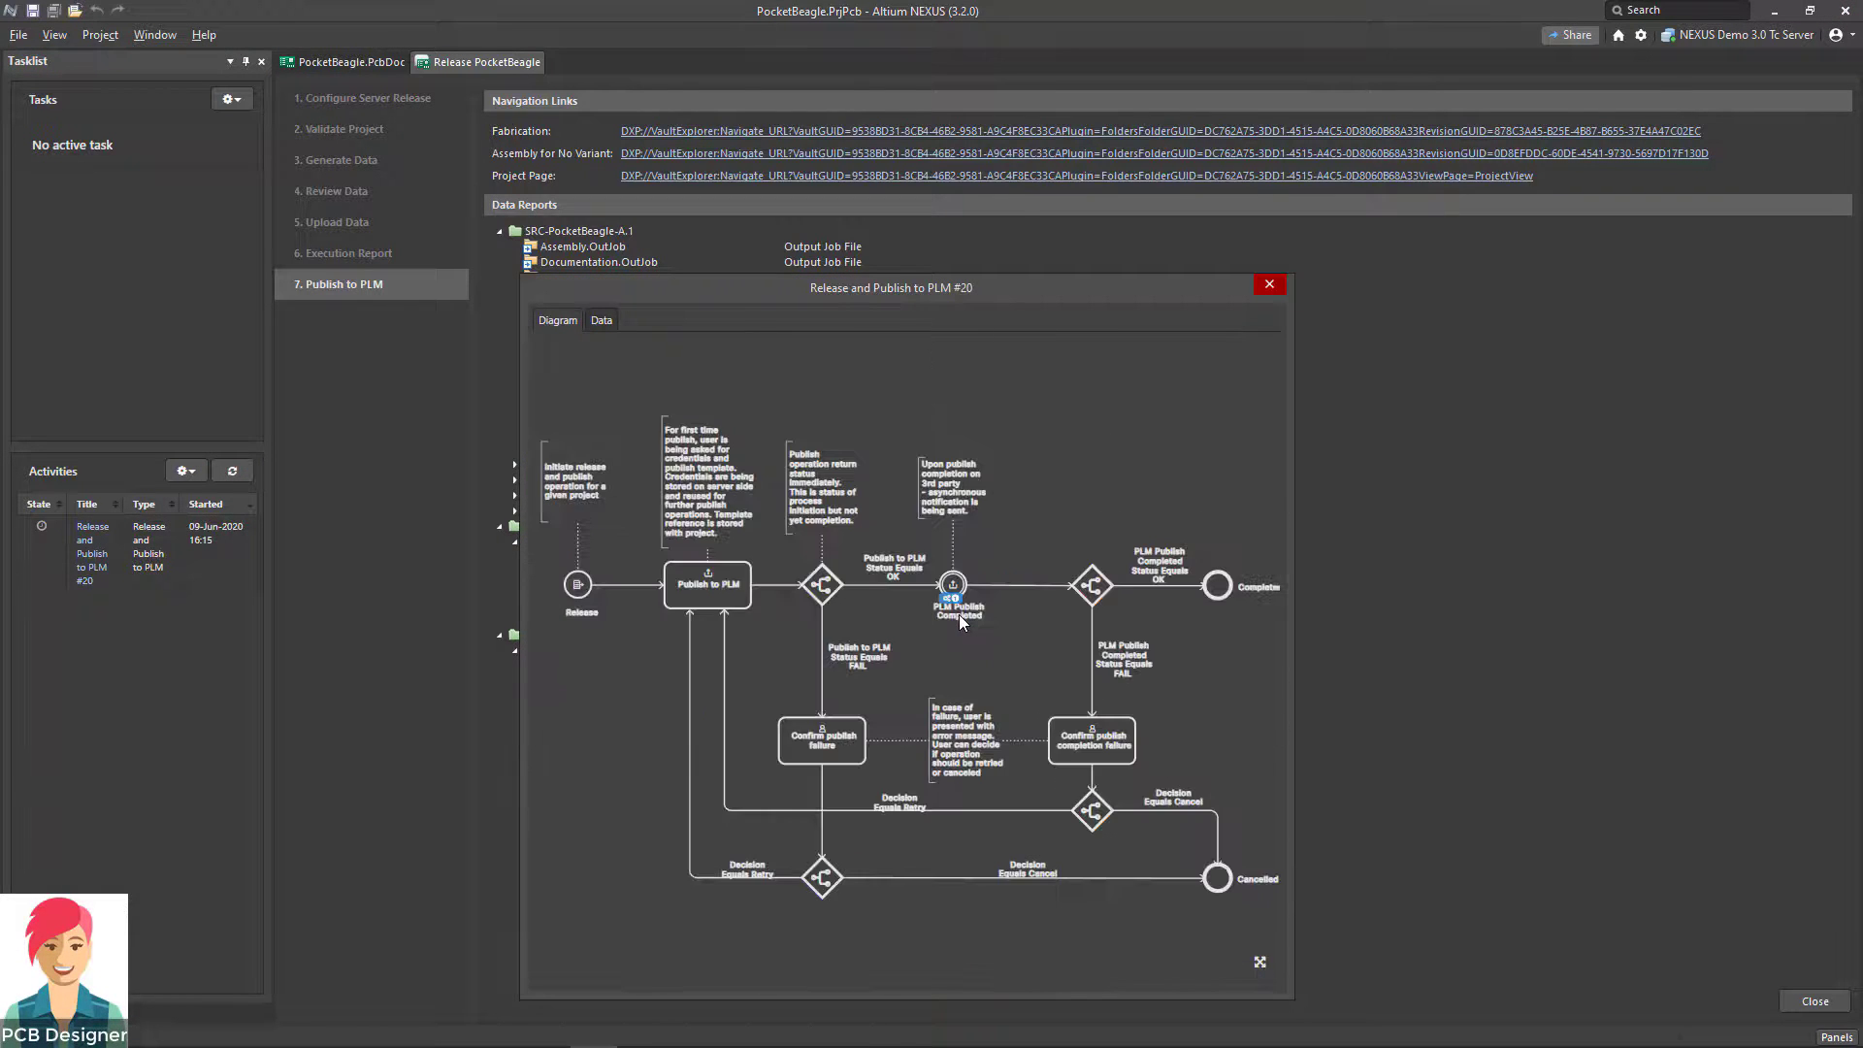
click(1269, 284)
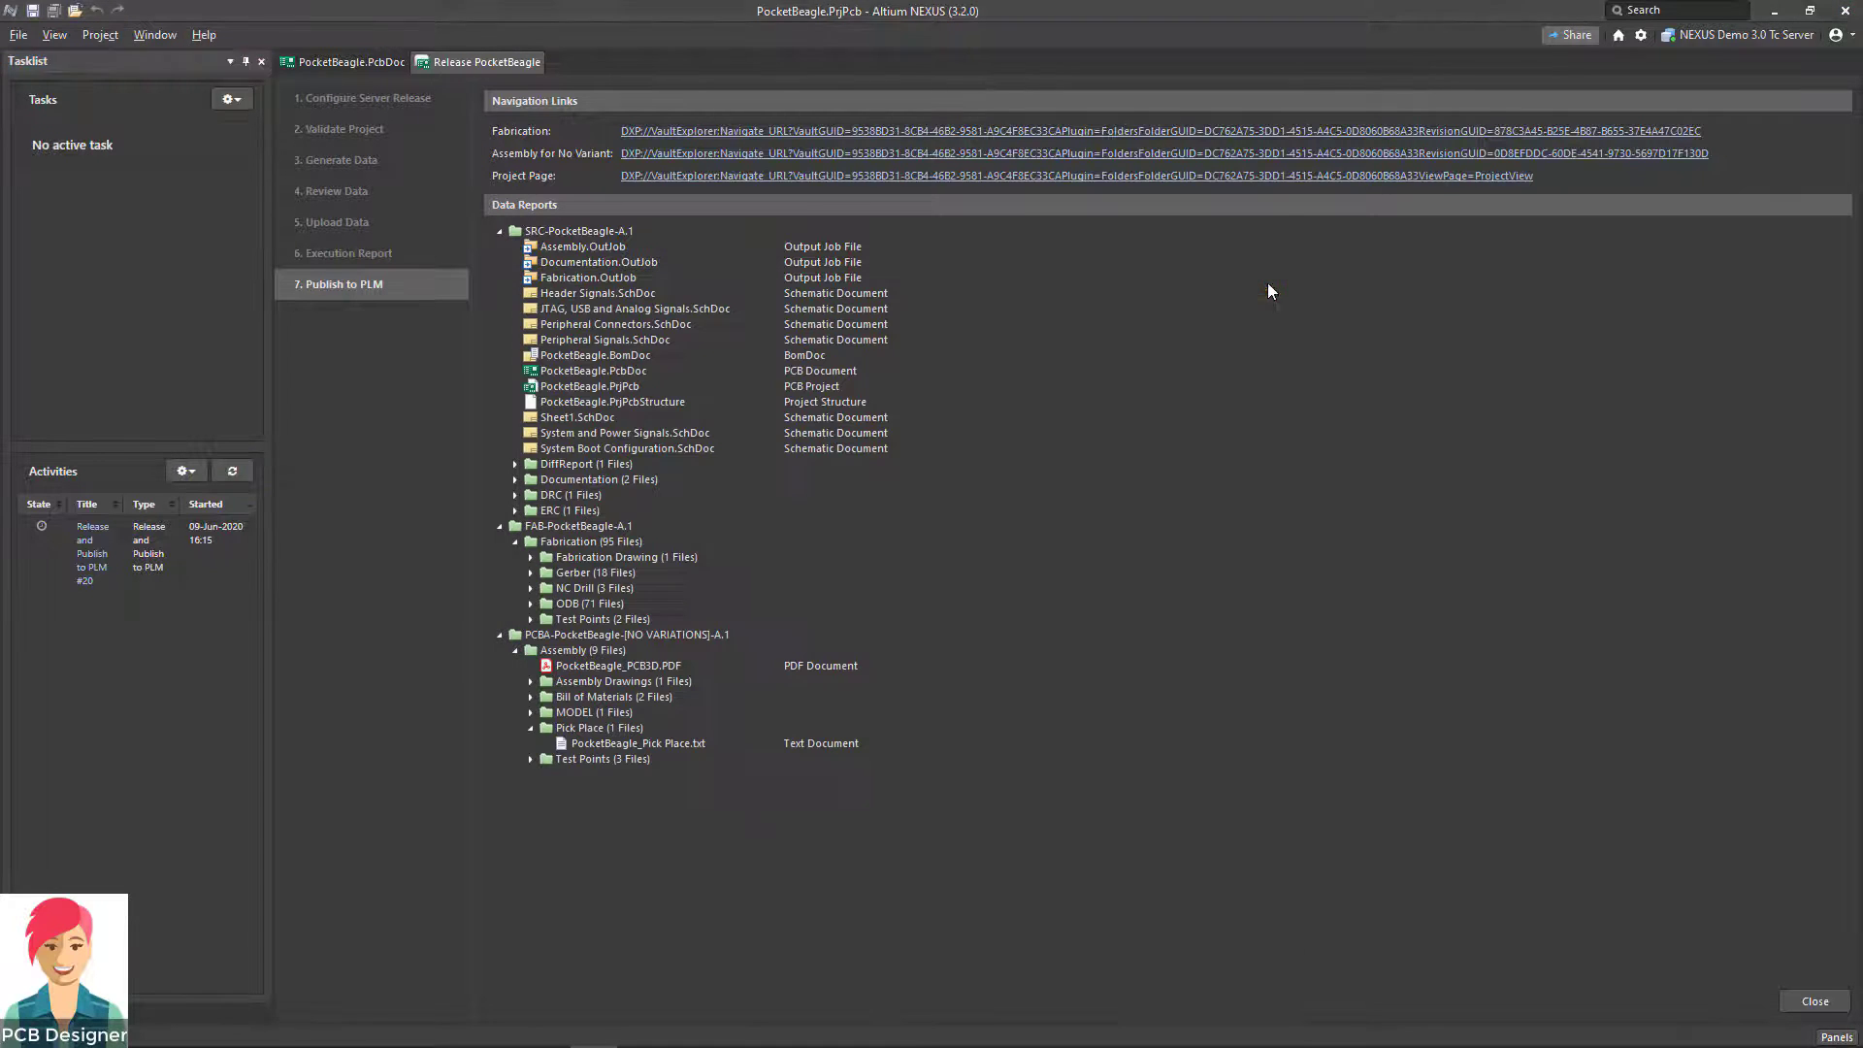
Step: Show closed activities, reopen the completed publish workflow, and view its Data values
click(239, 474)
click(187, 475)
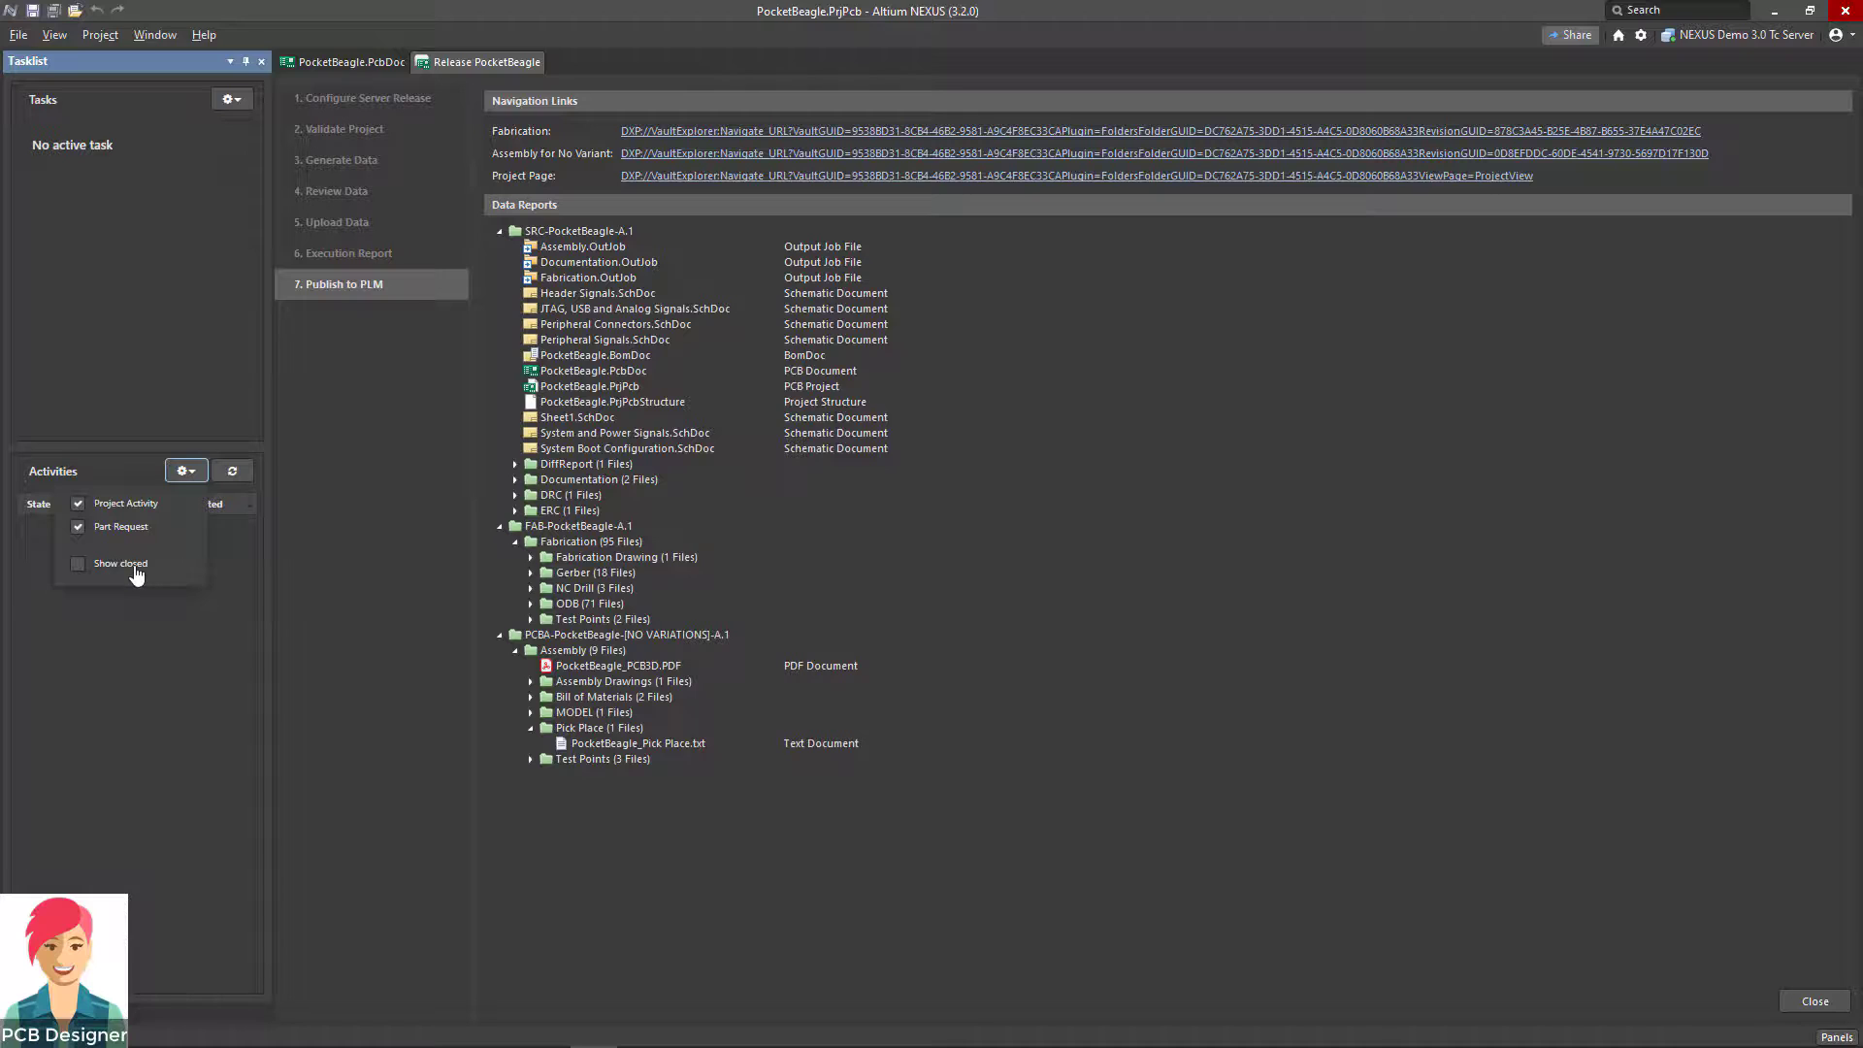
click(137, 575)
click(185, 474)
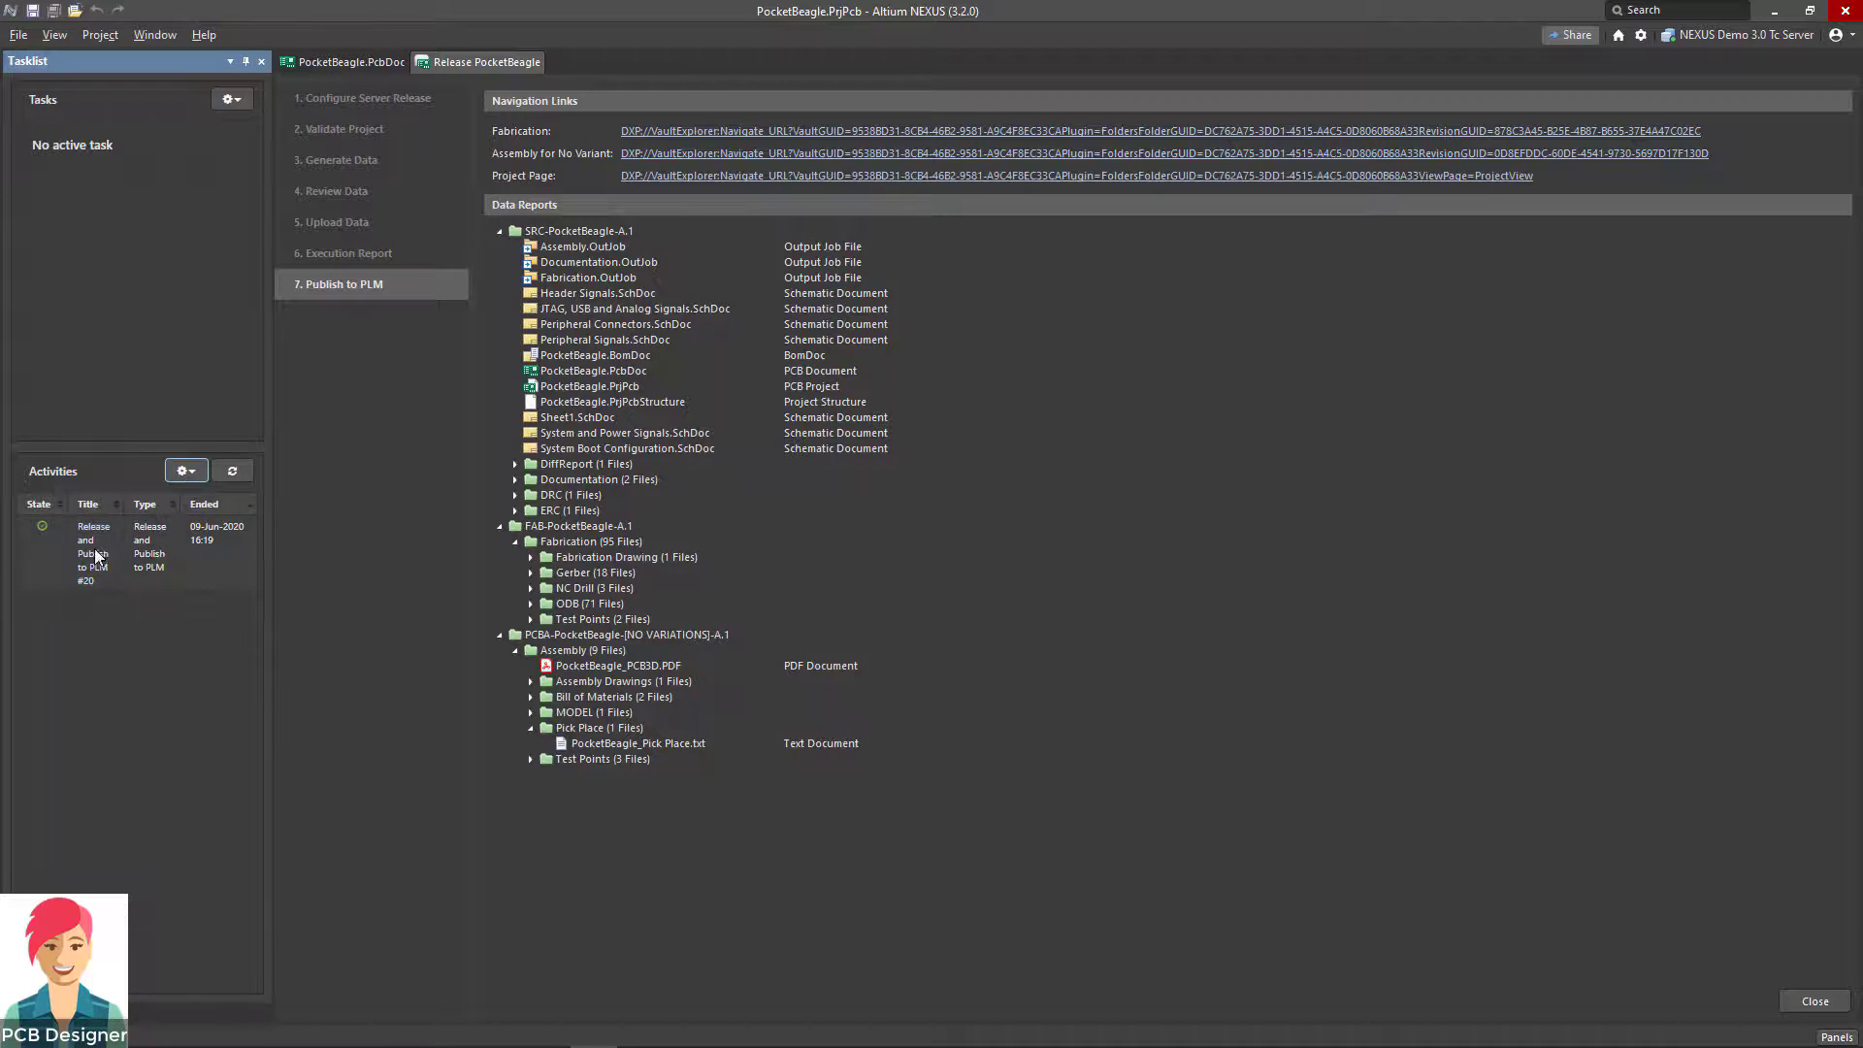
click(95, 550)
scroll(1258, 594, up, 5)
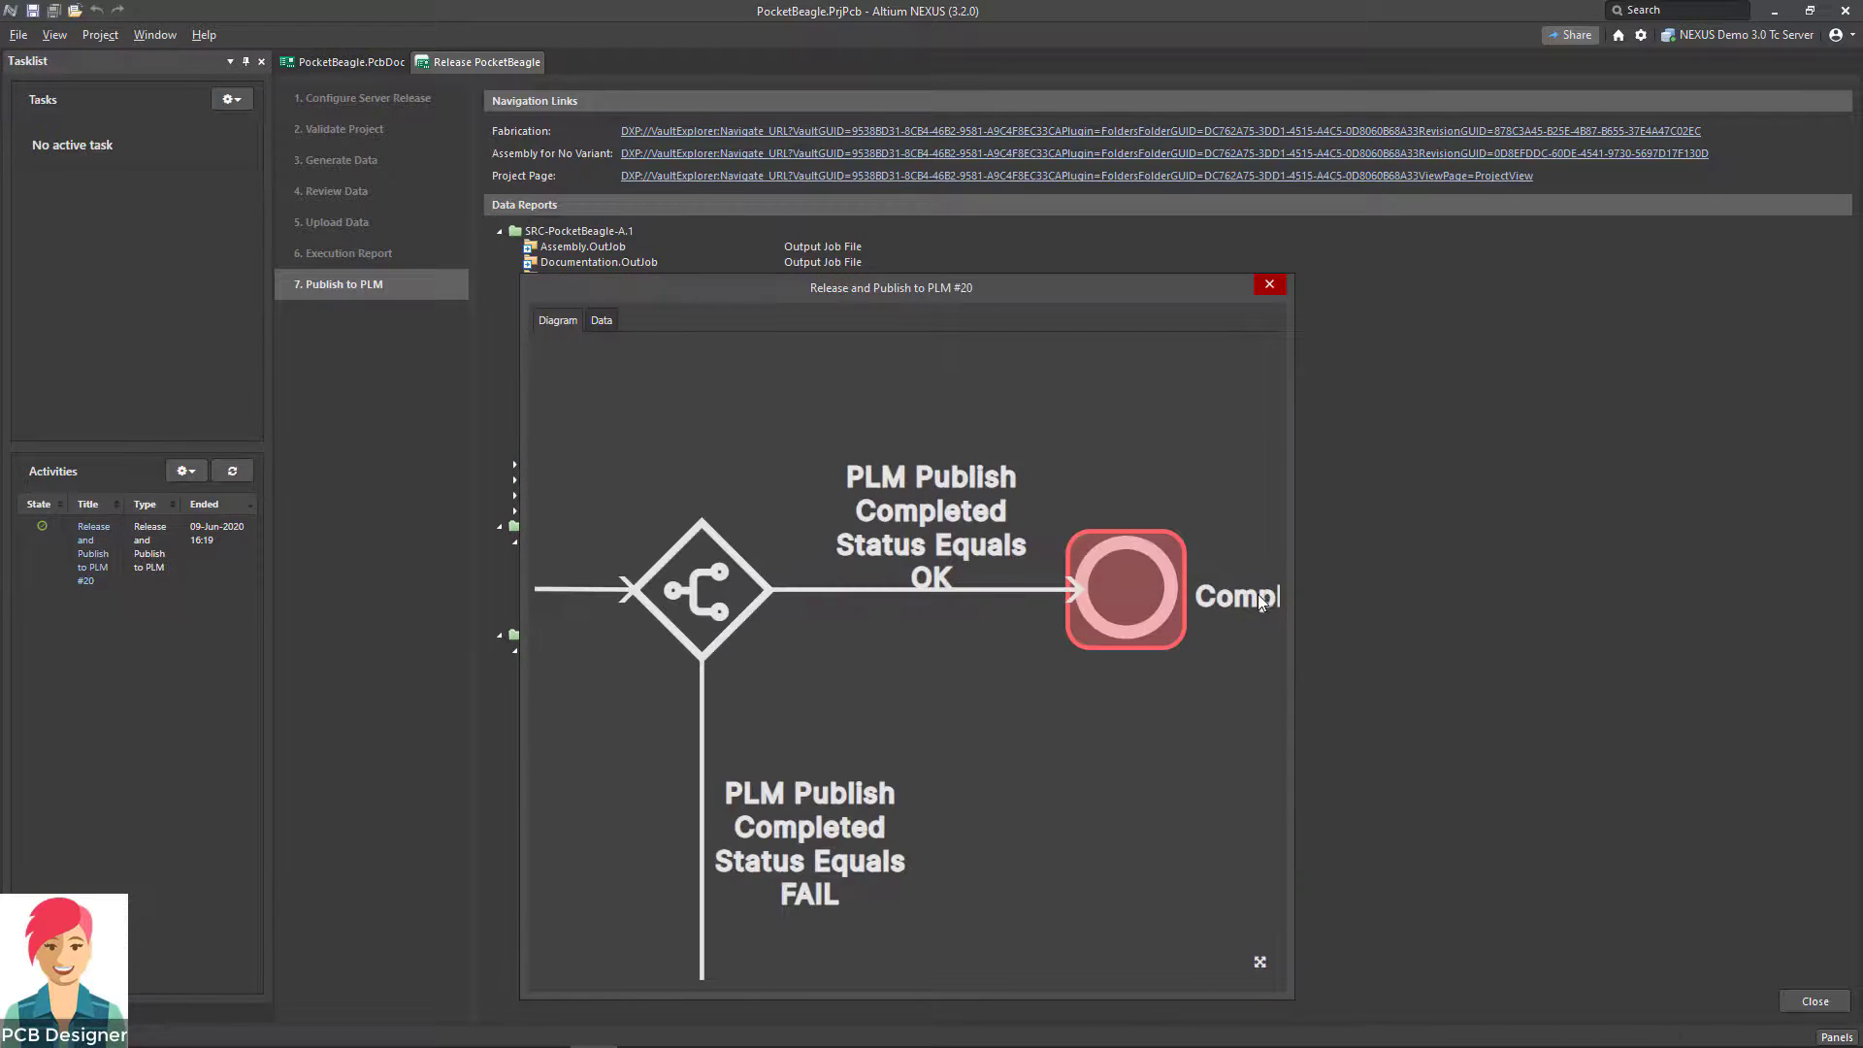
scroll(1064, 670, down, 2)
scroll(1092, 596, down, 2)
scroll(1091, 596, down, 3)
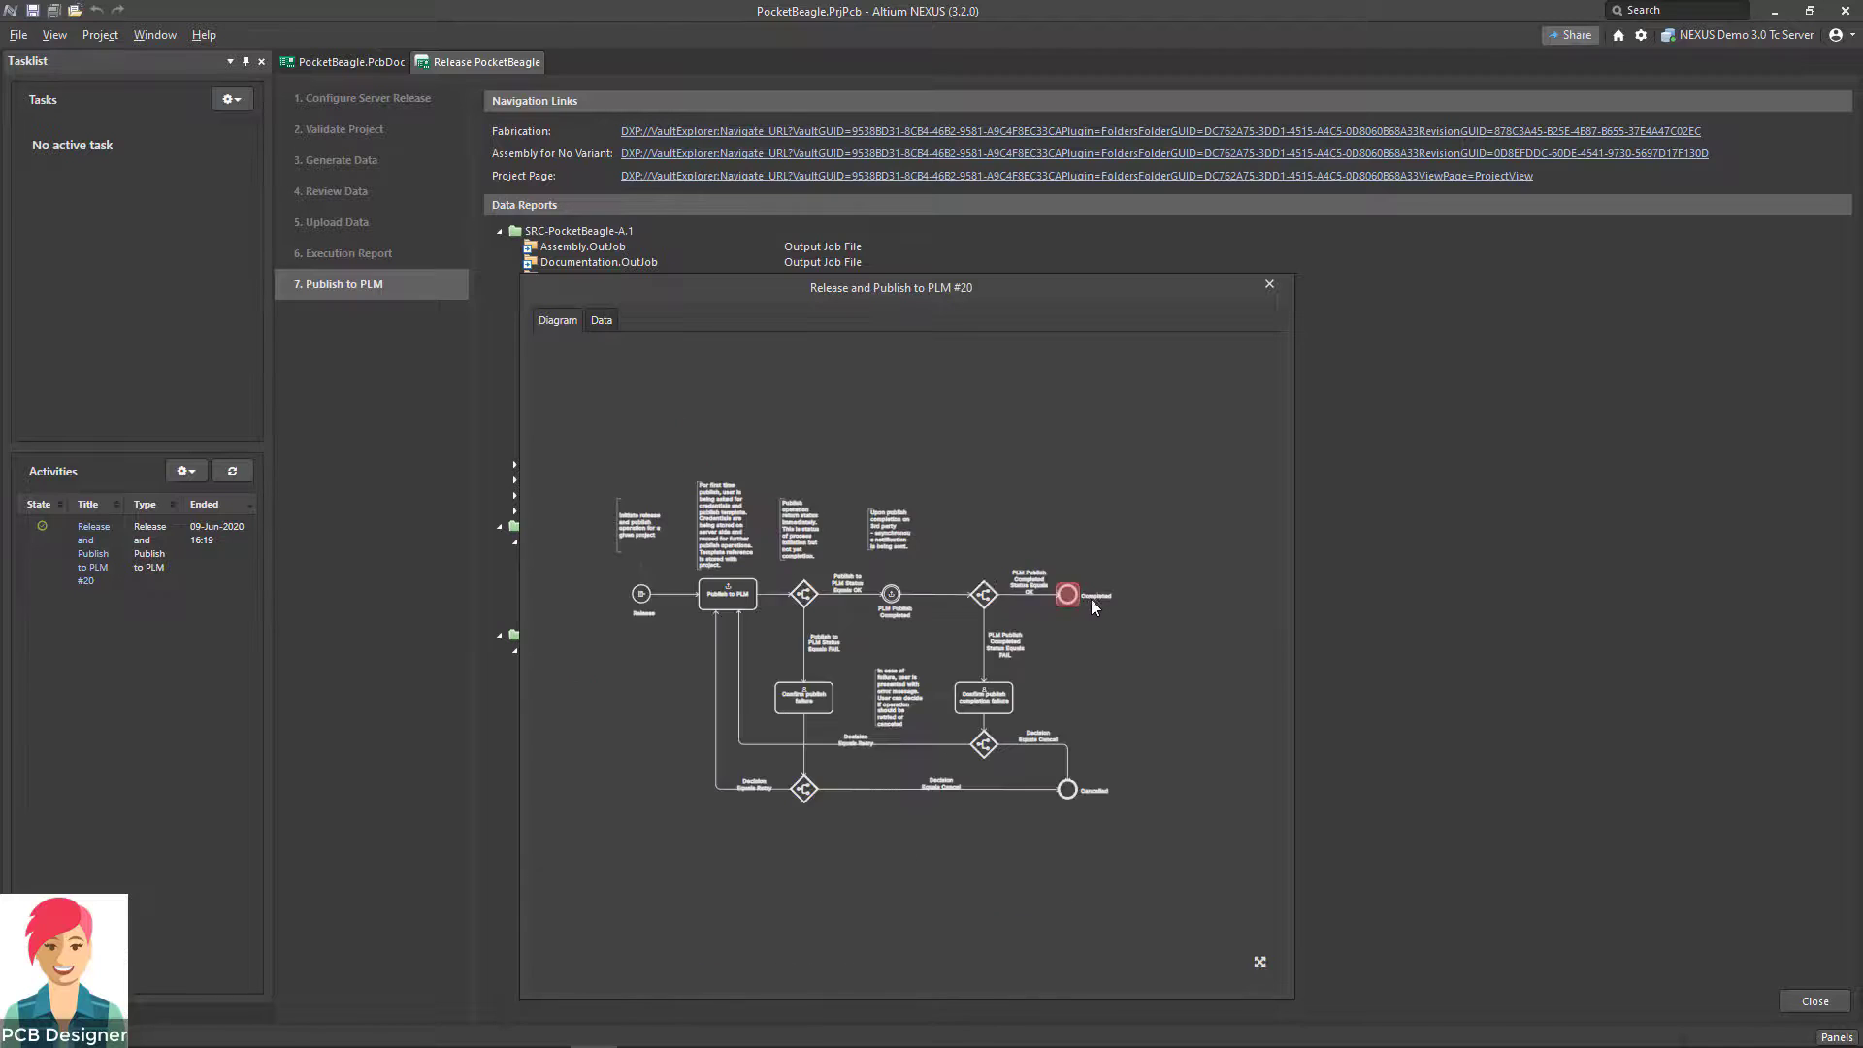
click(602, 321)
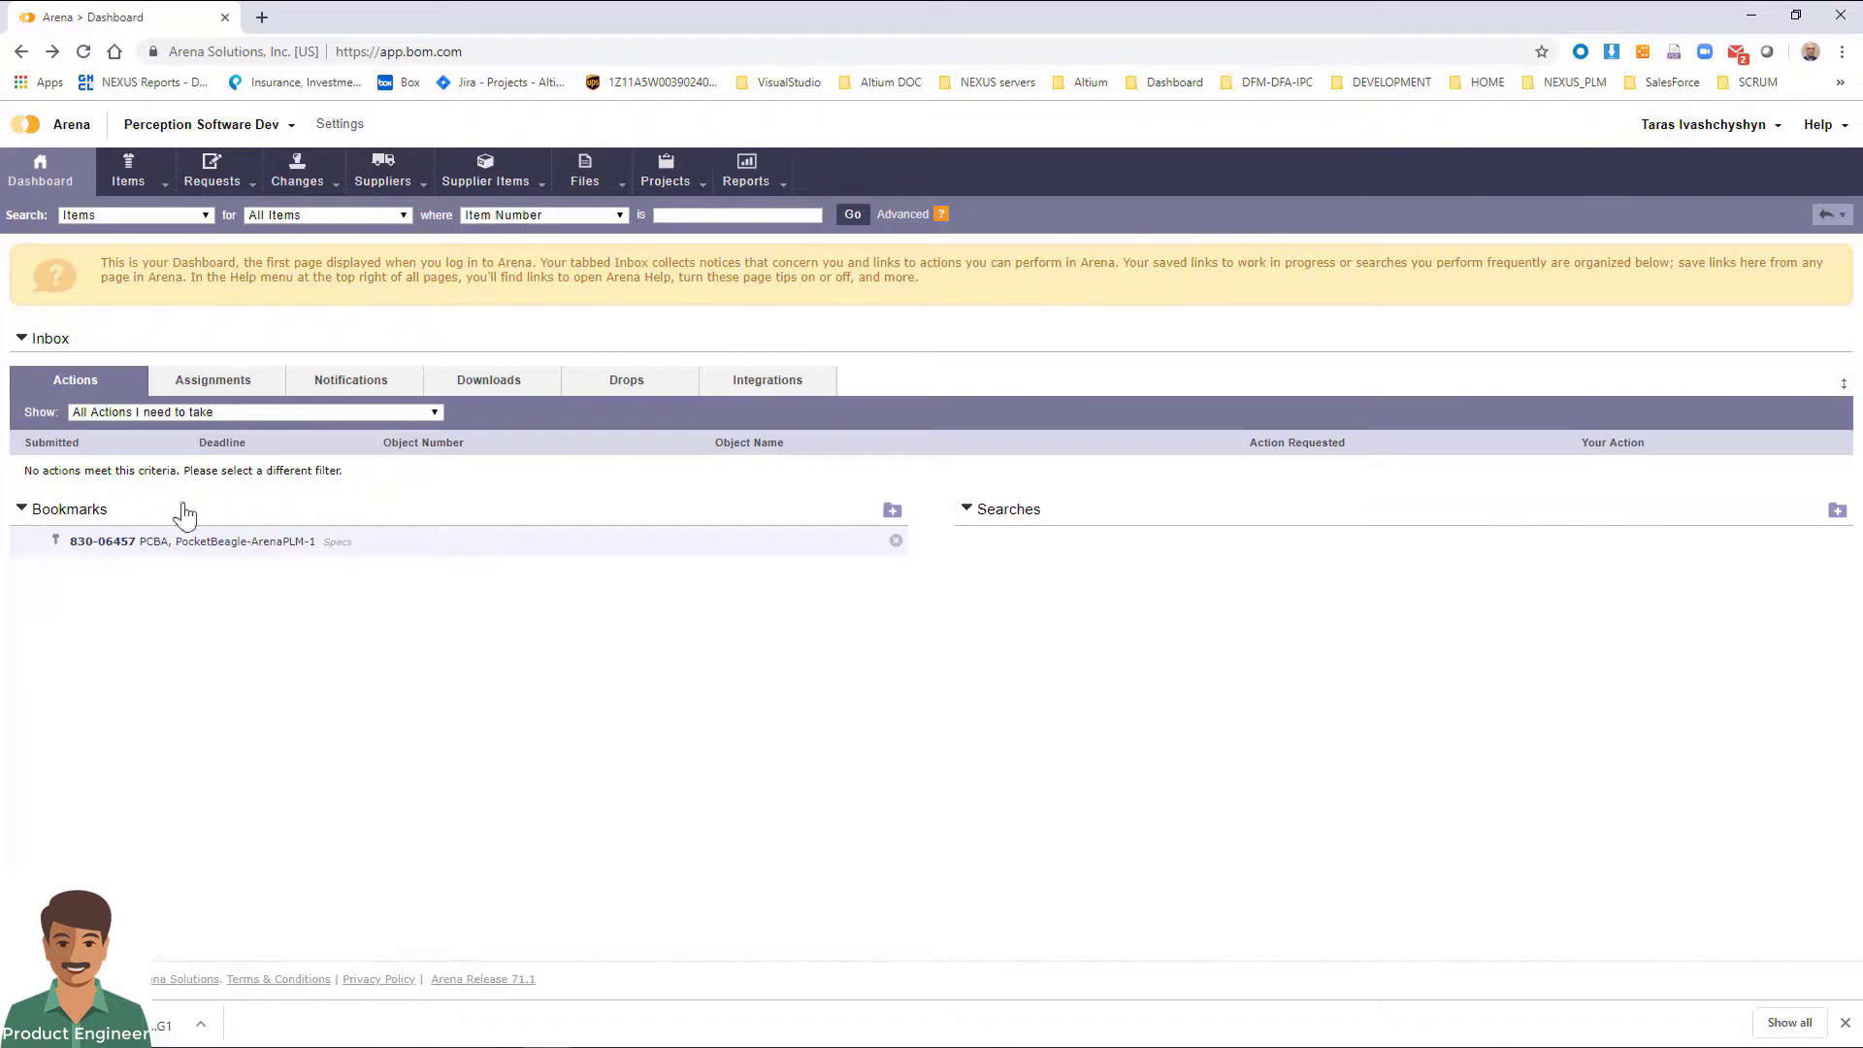
Step: Open the bookmarked 830-06457 PCBA item's 24-item Bill of Materials
click(105, 543)
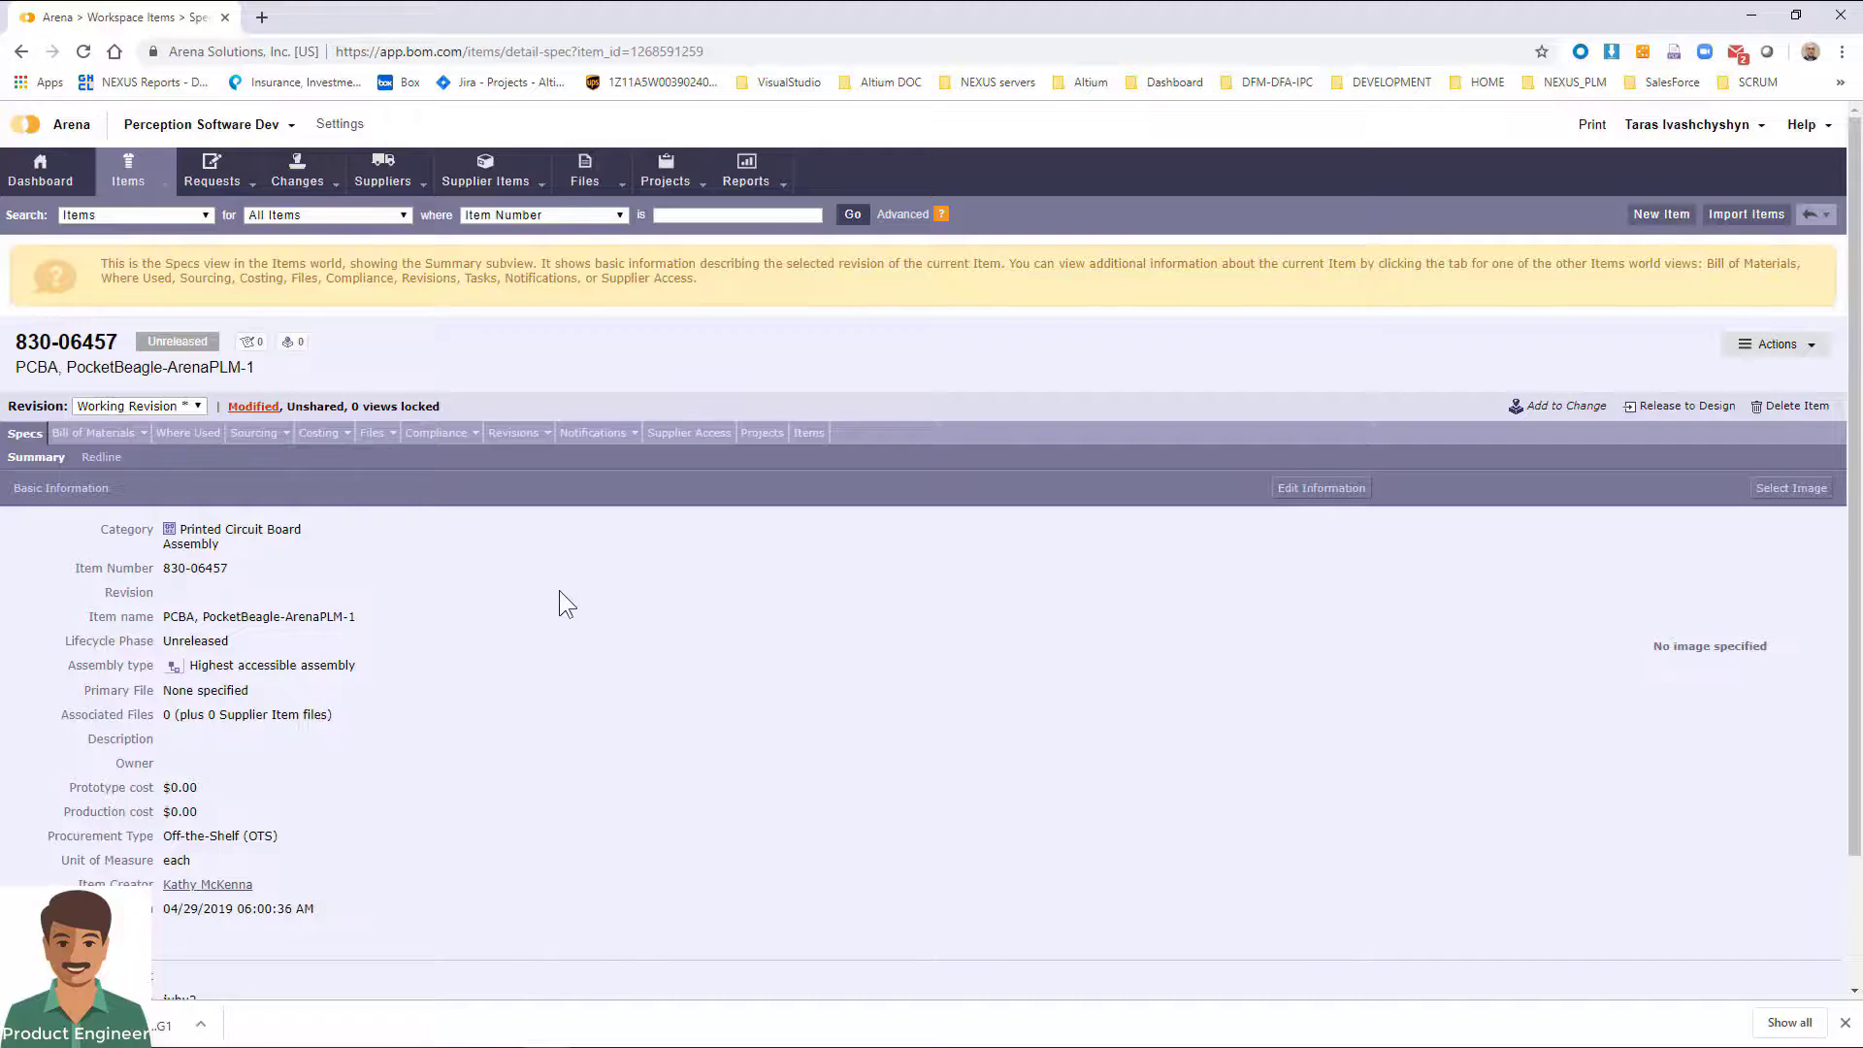
scroll(559, 592, down, 3)
scroll(557, 596, up, 2)
scroll(557, 596, up, 1)
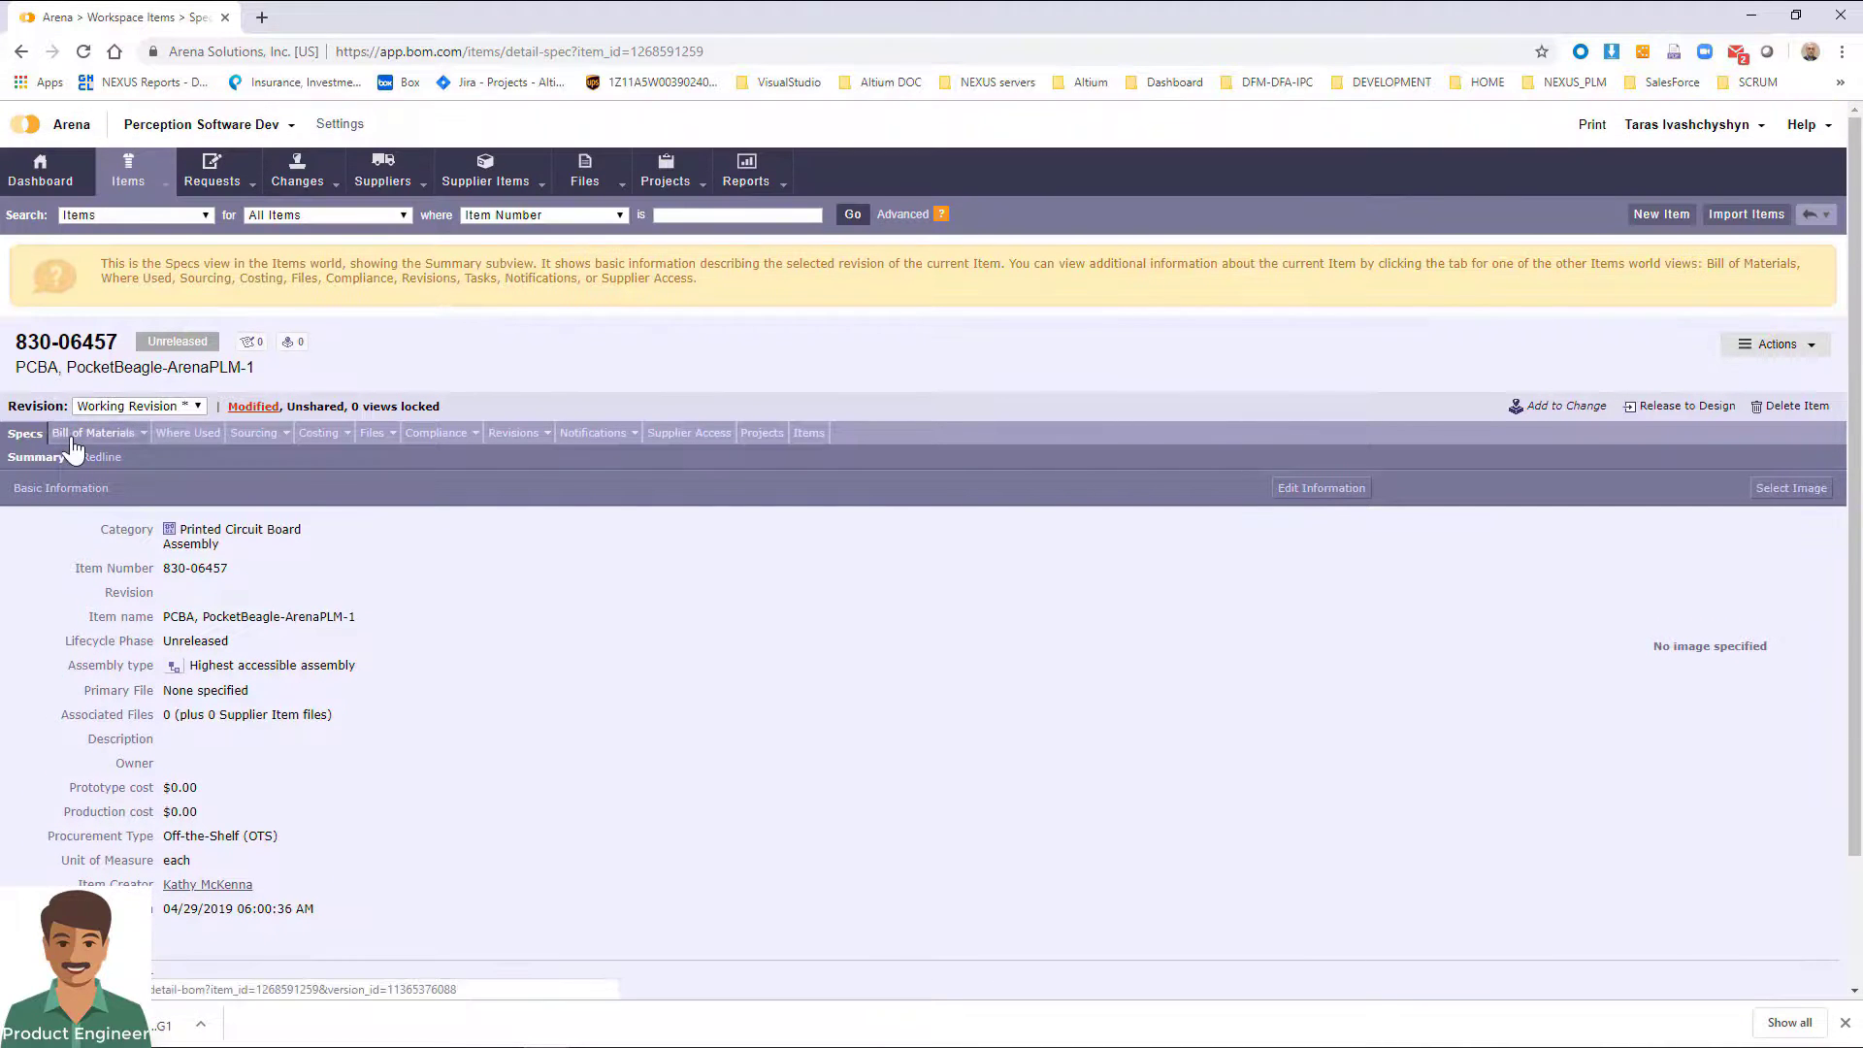
click(72, 442)
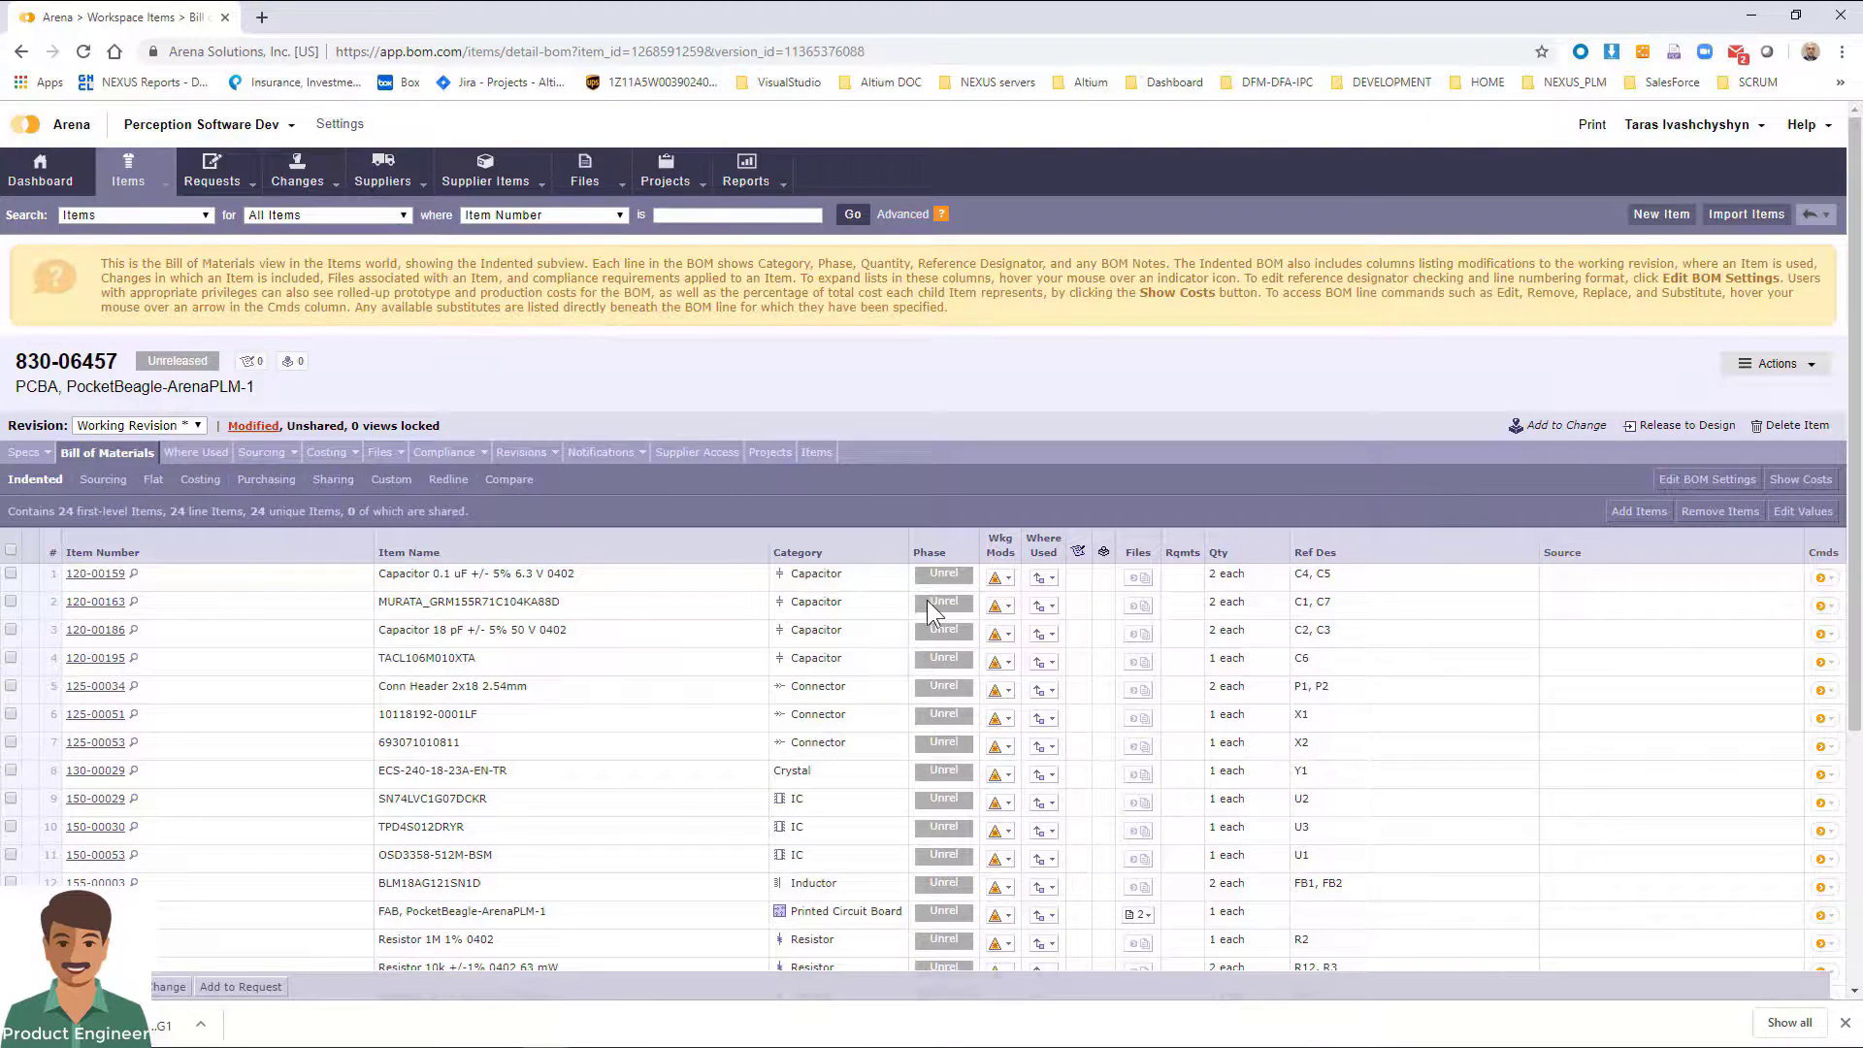
scroll(925, 600, down, 3)
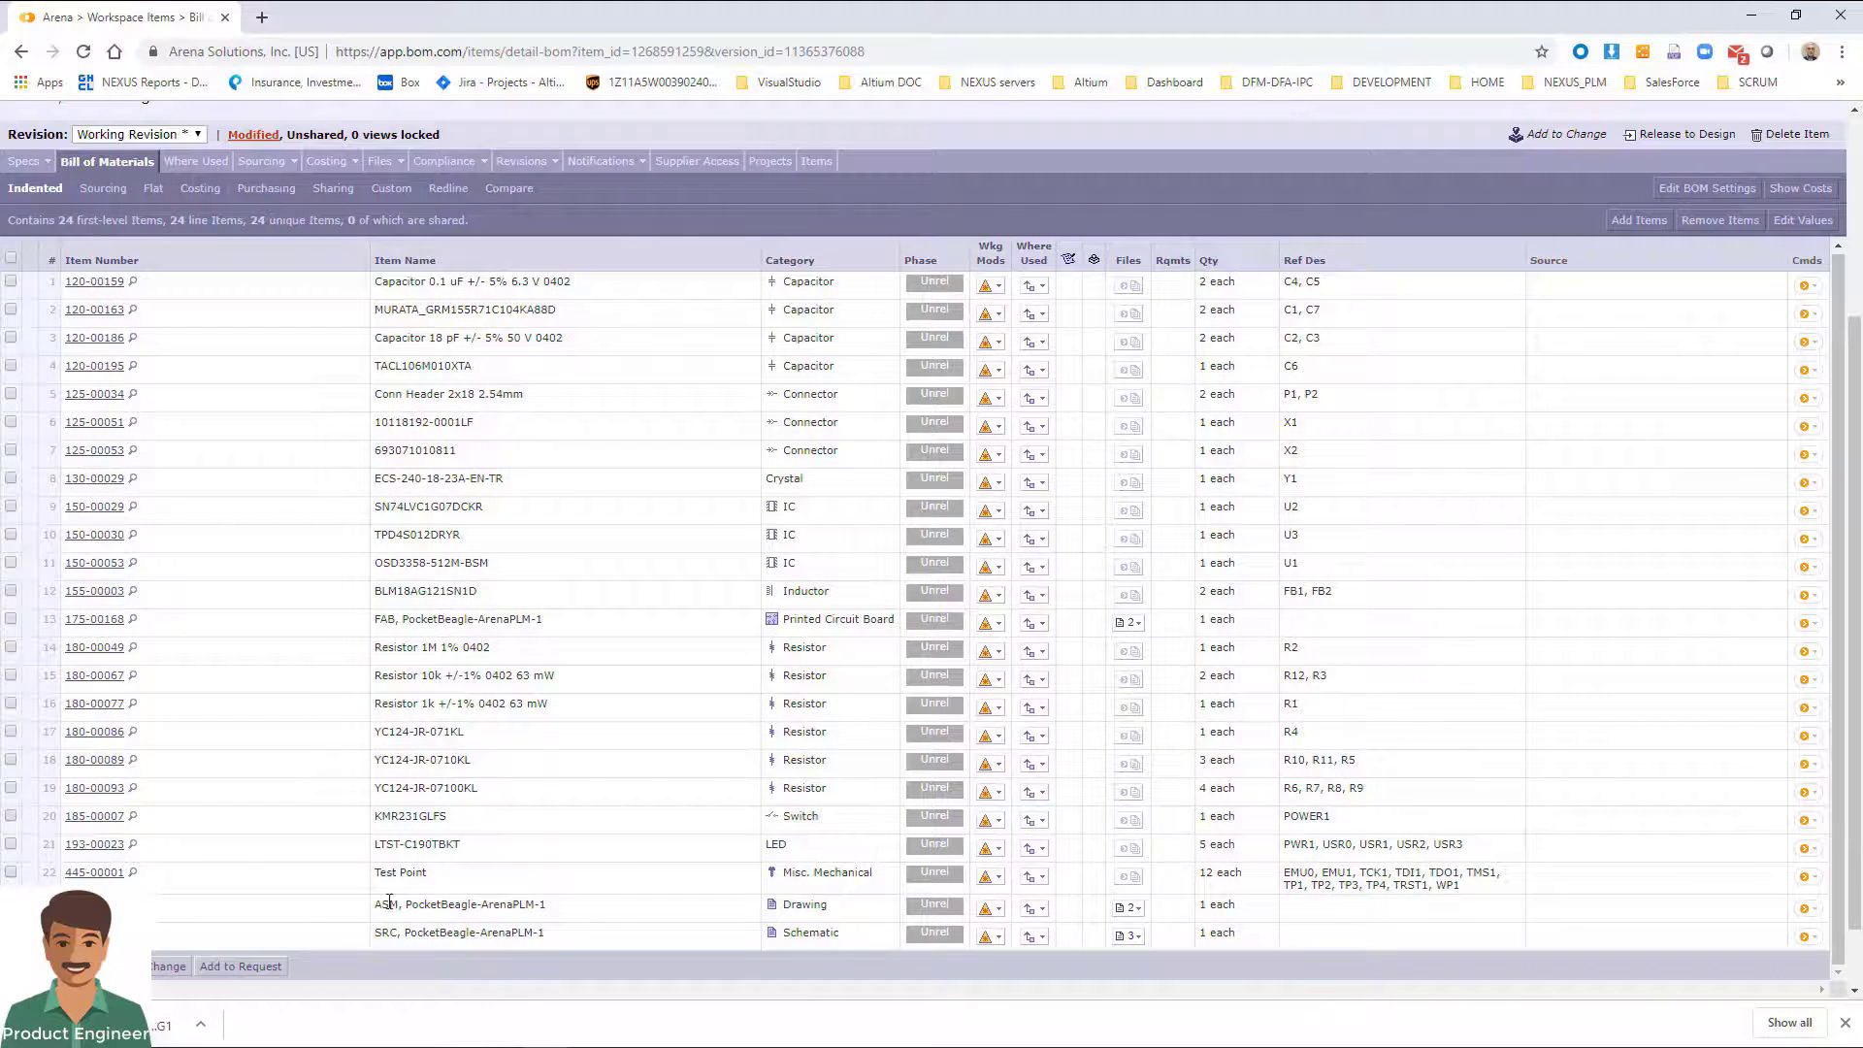
Step: List the files linked to the FAB, ASM and SRC items
click(1131, 623)
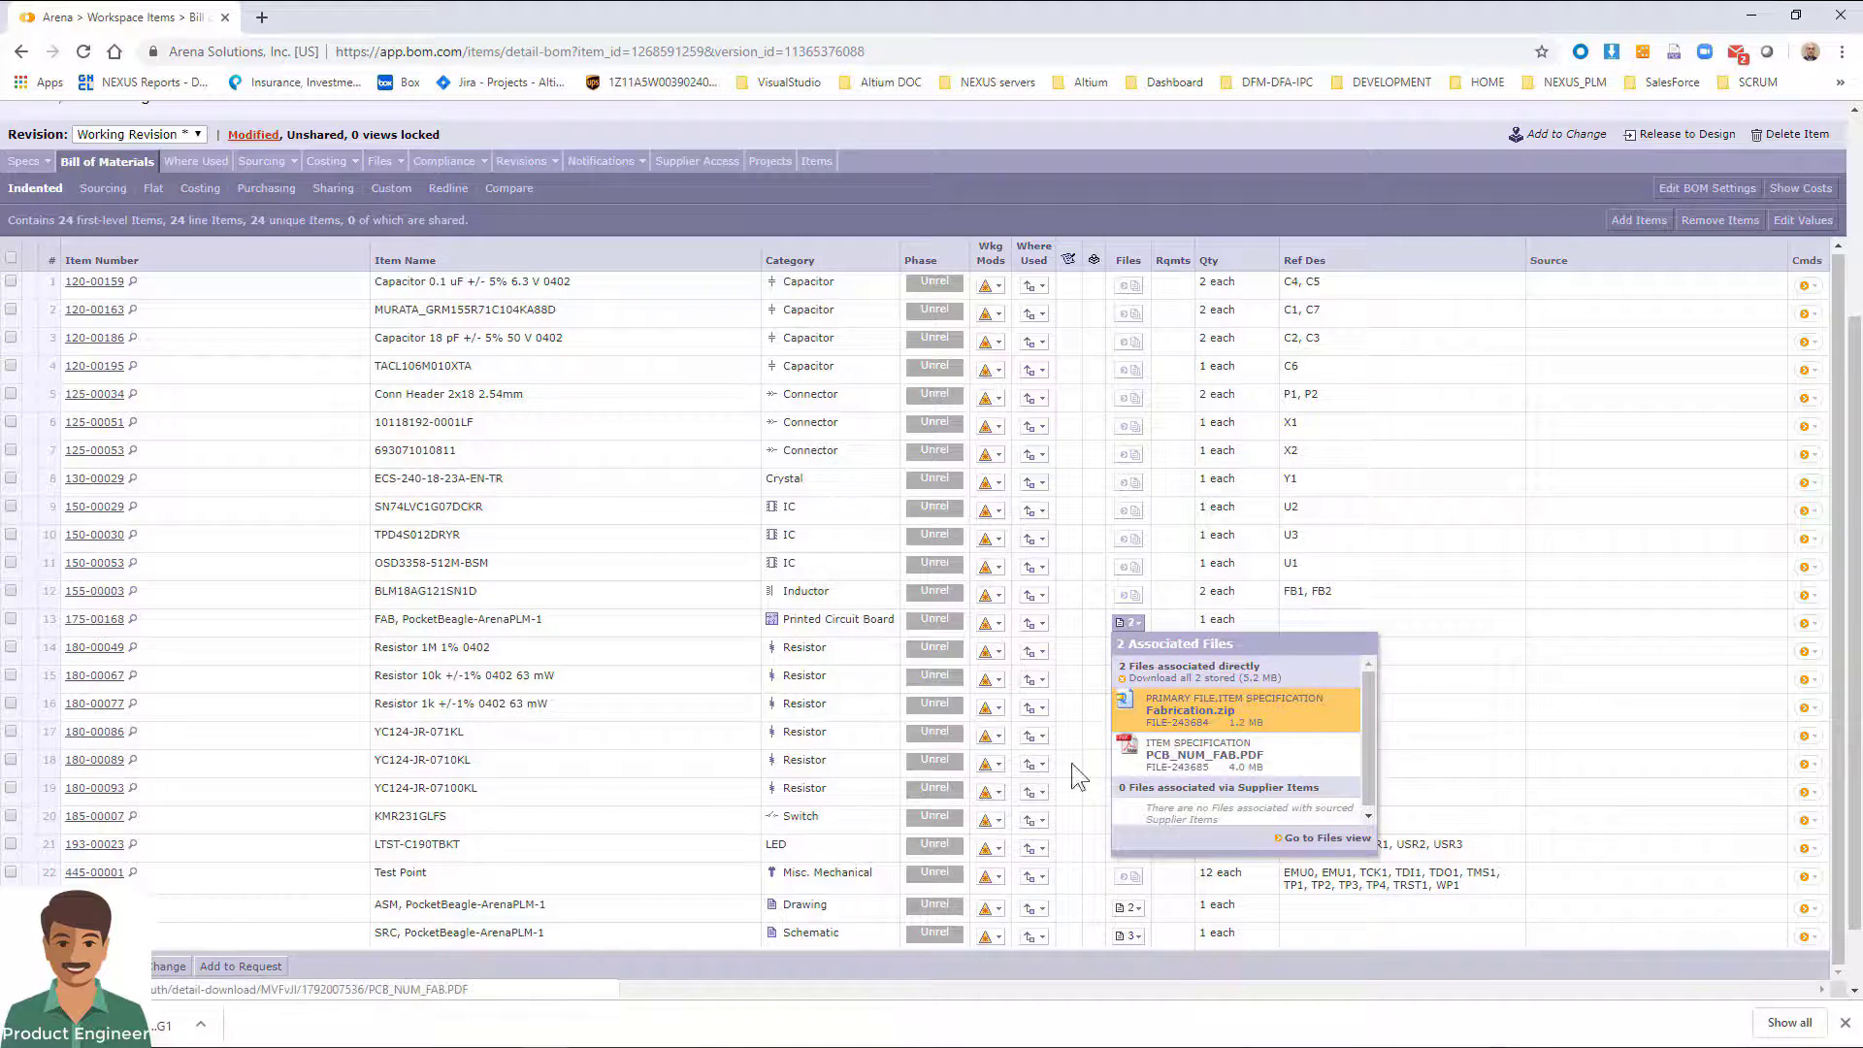
click(1126, 910)
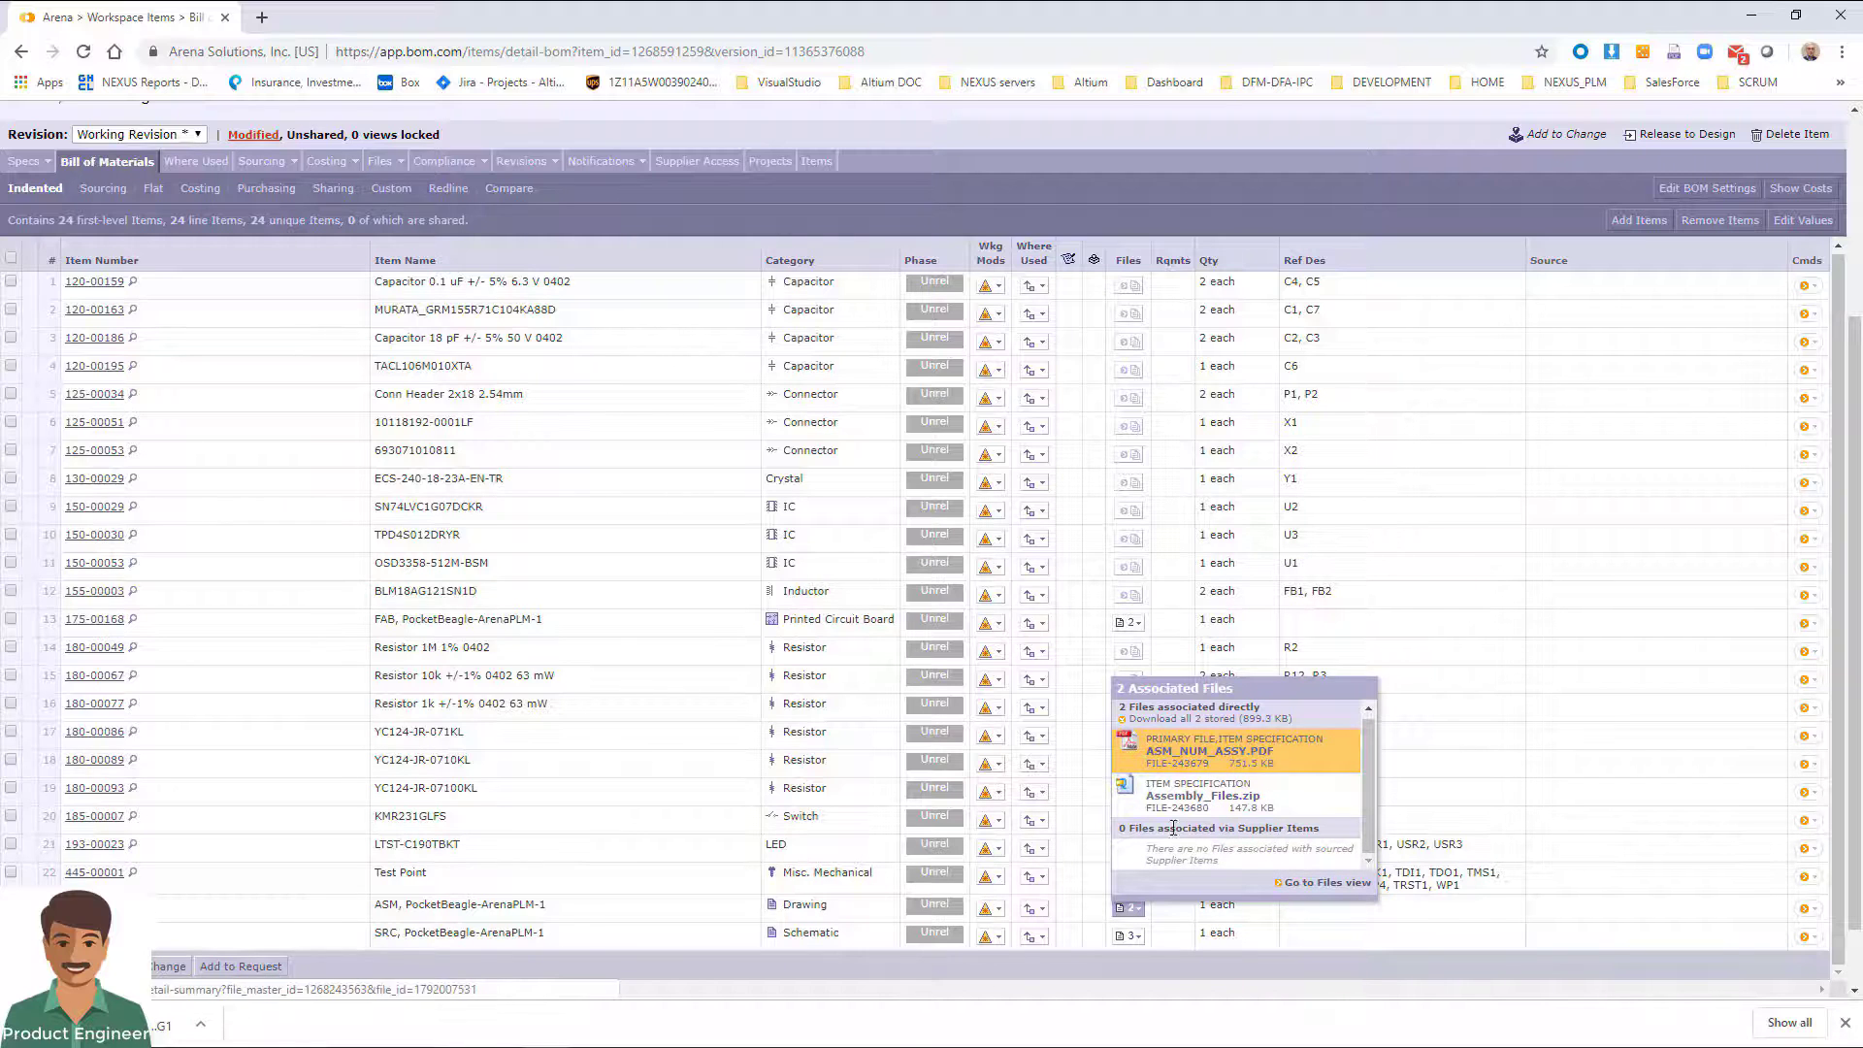
click(1128, 938)
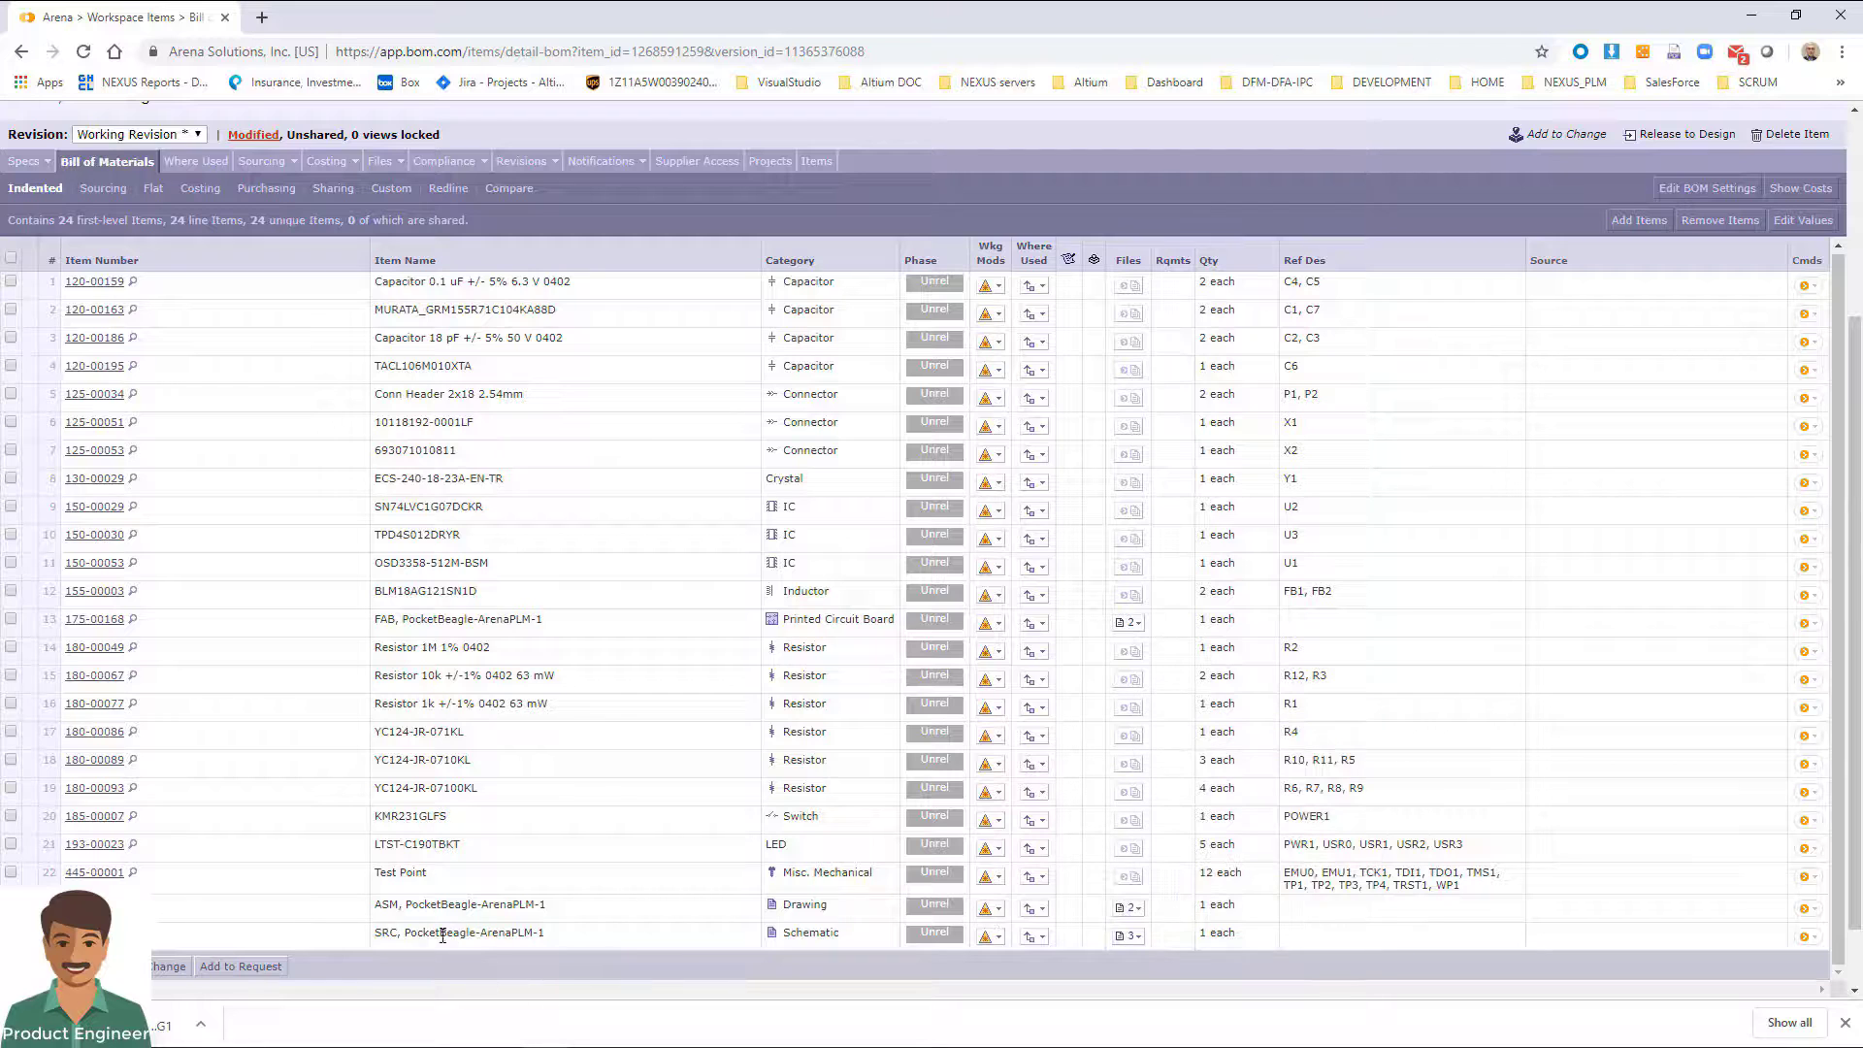
Step: Open the BOM's SRC item 780-05394 and list its files: Source_Files.zip plus two schematic PDFs
click(94, 932)
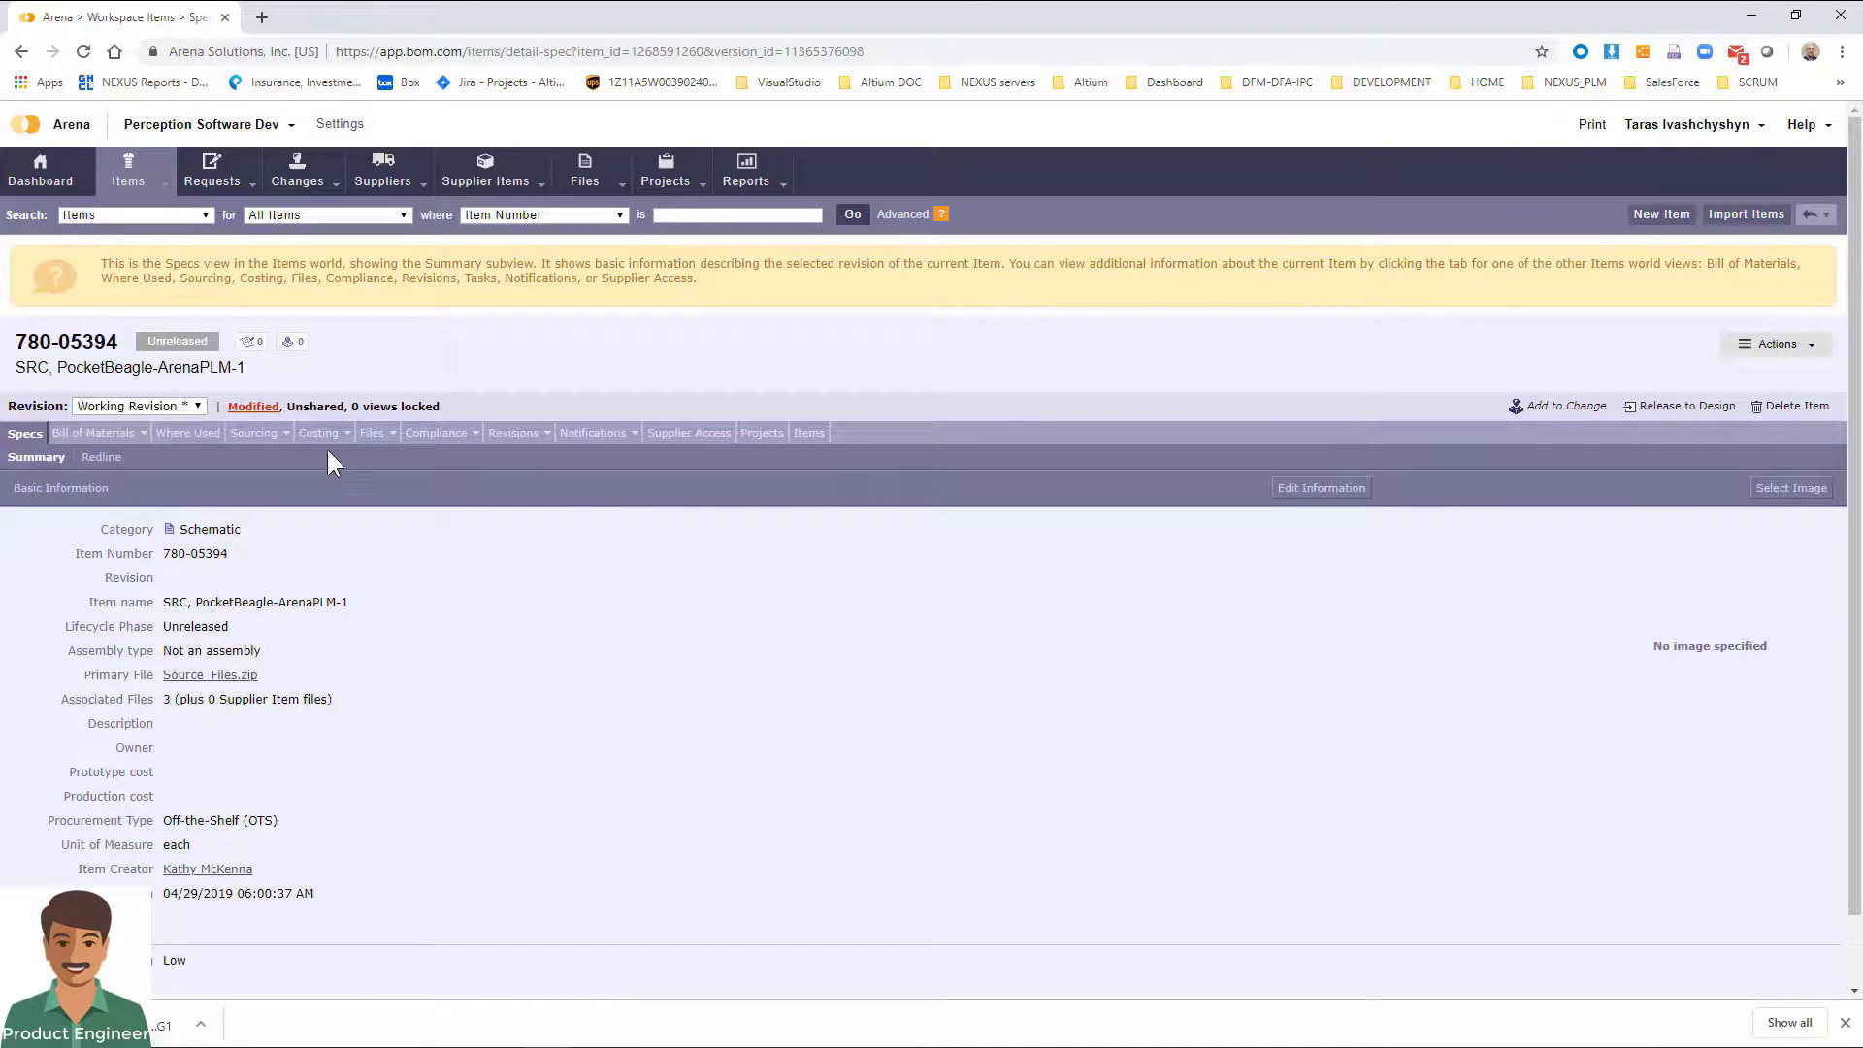
click(378, 436)
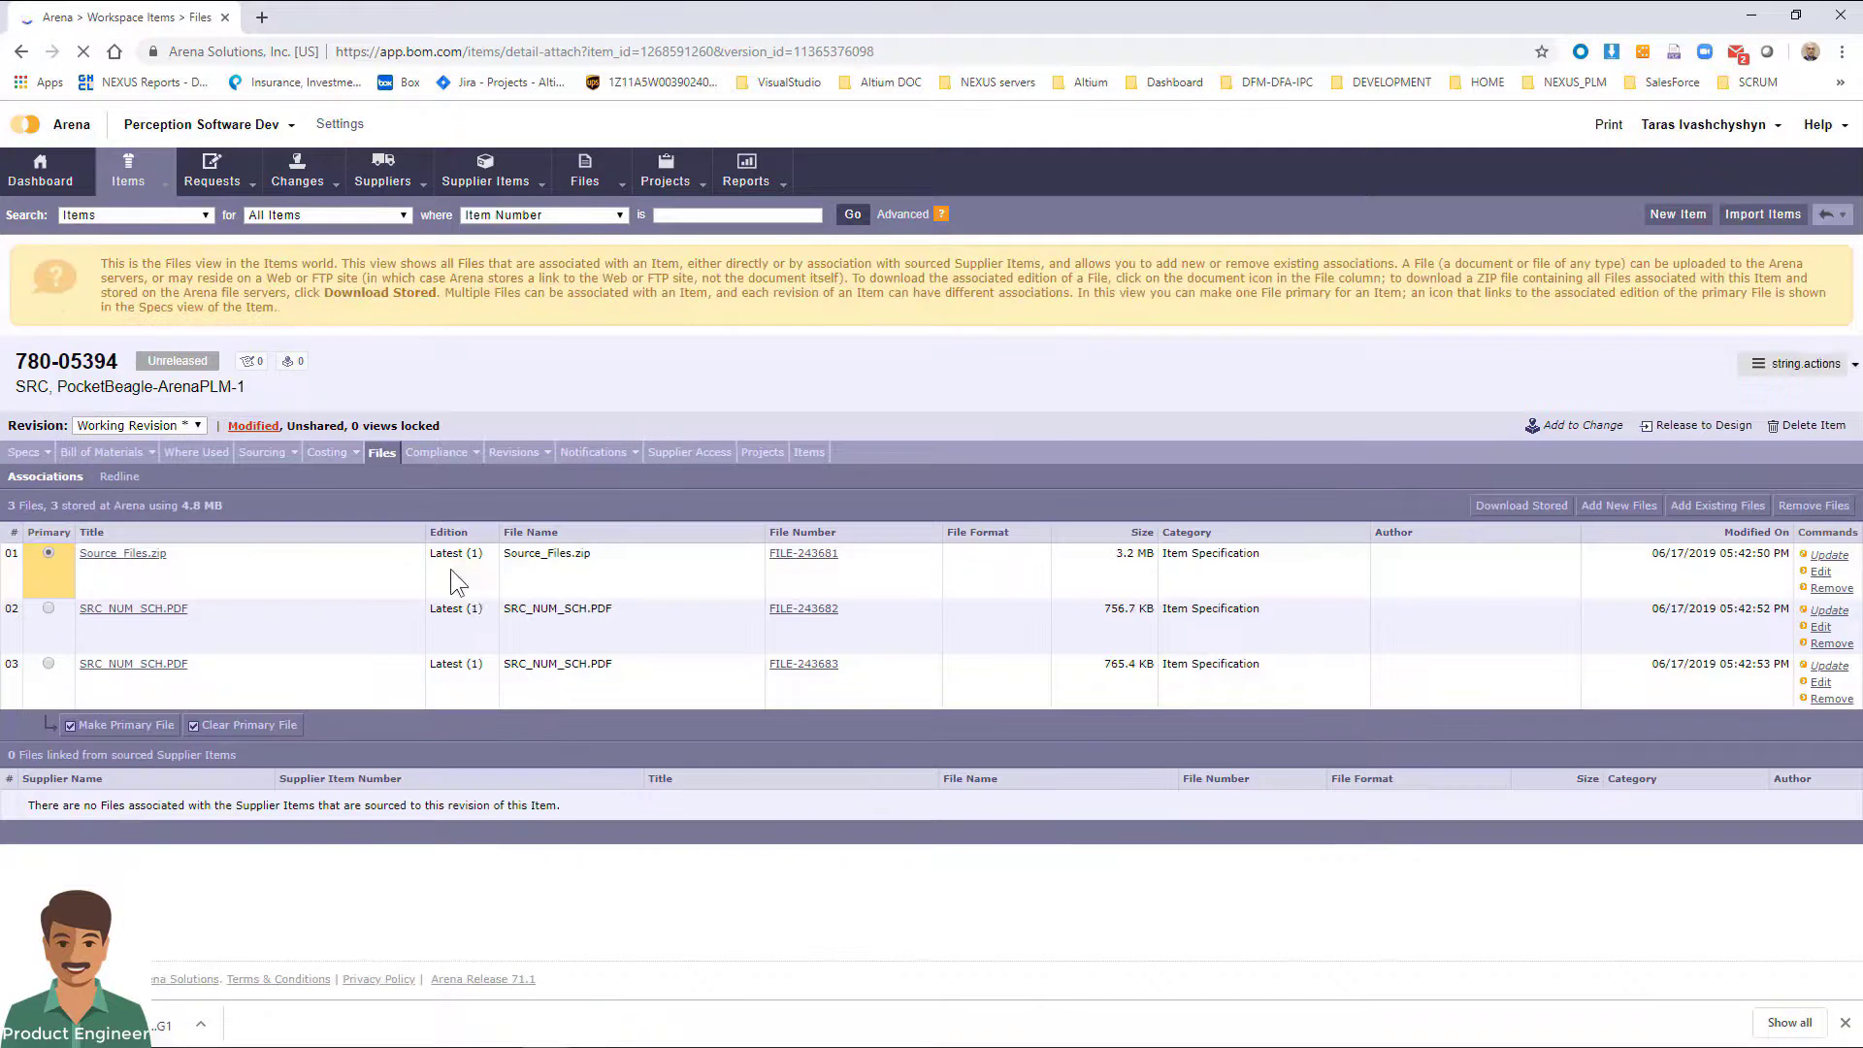